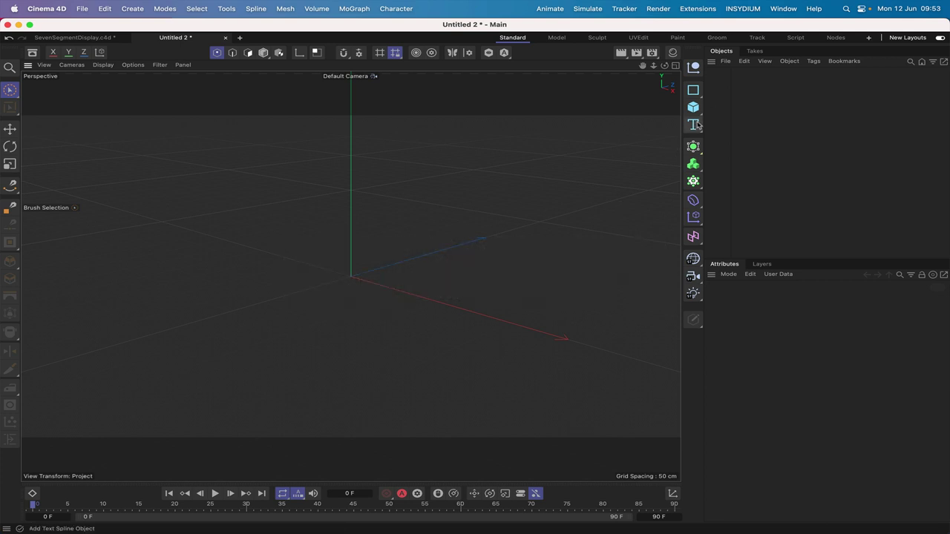
# Add a Text spline and set its font to QuartzTS-MediumIta
pyautogui.click(695, 124)
pyautogui.click(841, 347)
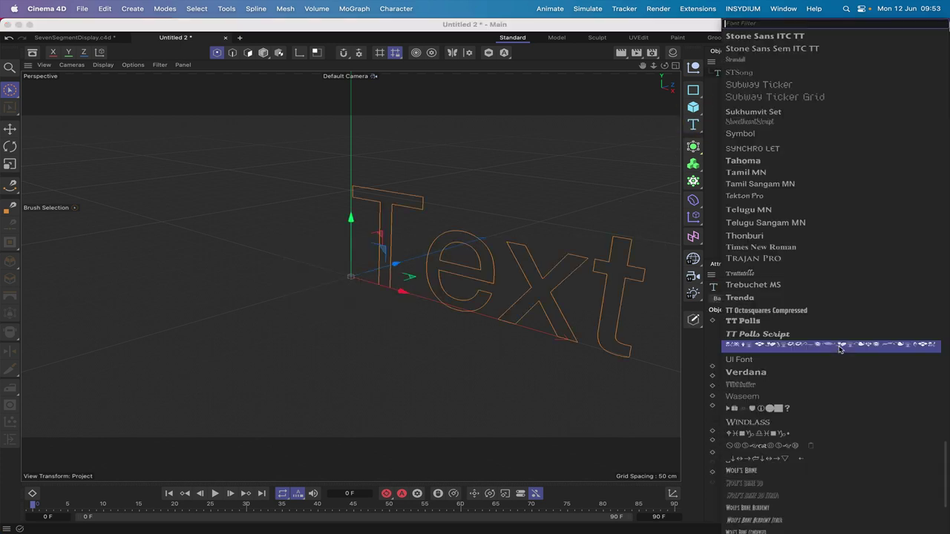
pyautogui.scroll(15, 841, 349)
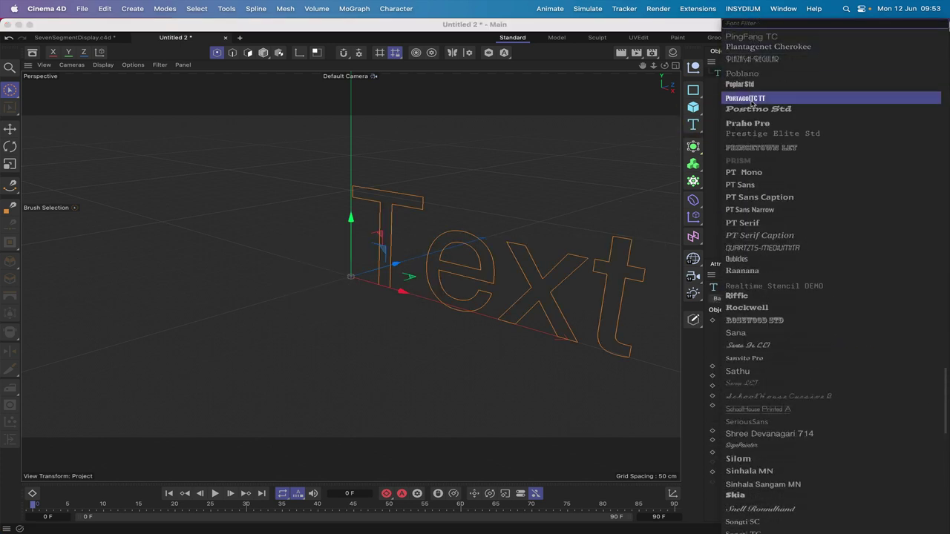
pyautogui.click(742, 248)
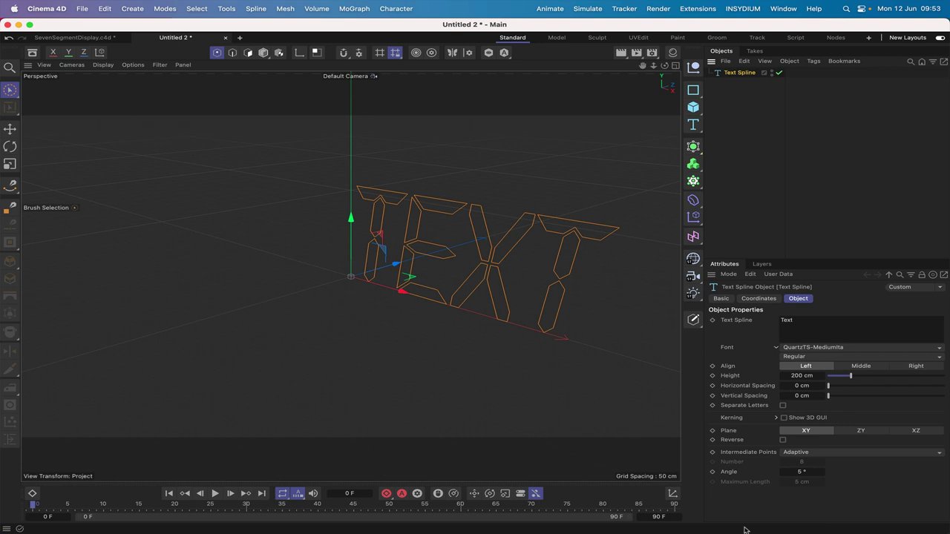
pyautogui.moveTo(498, 530)
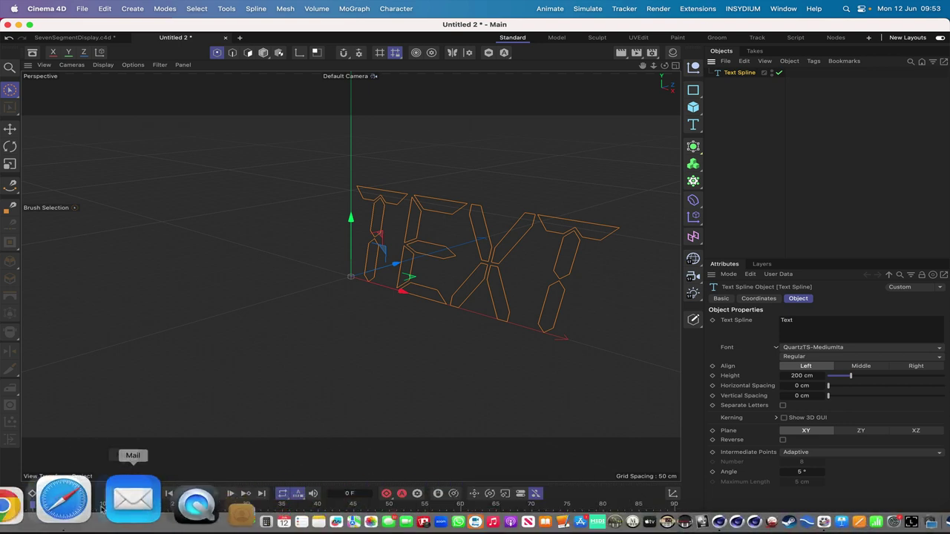
pyautogui.click(92, 504)
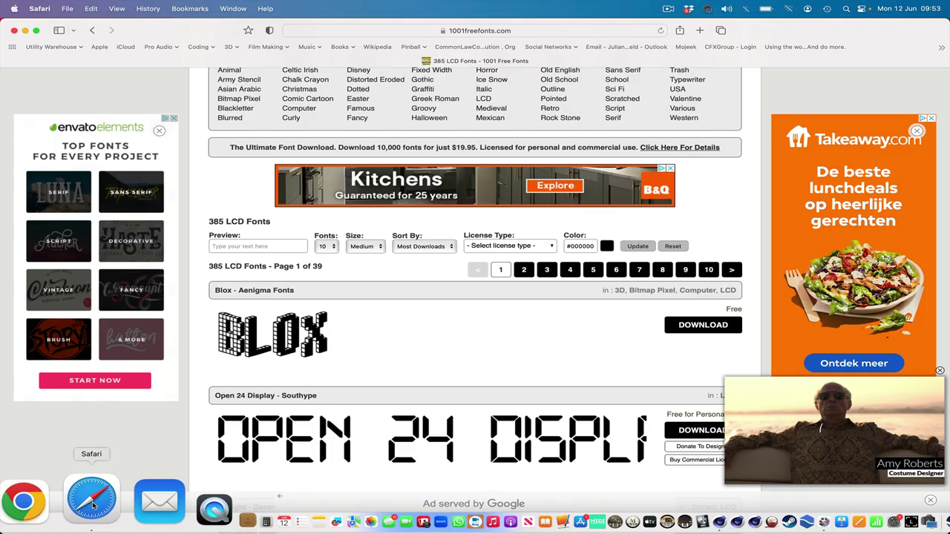
pyautogui.scroll(3, 423, 284)
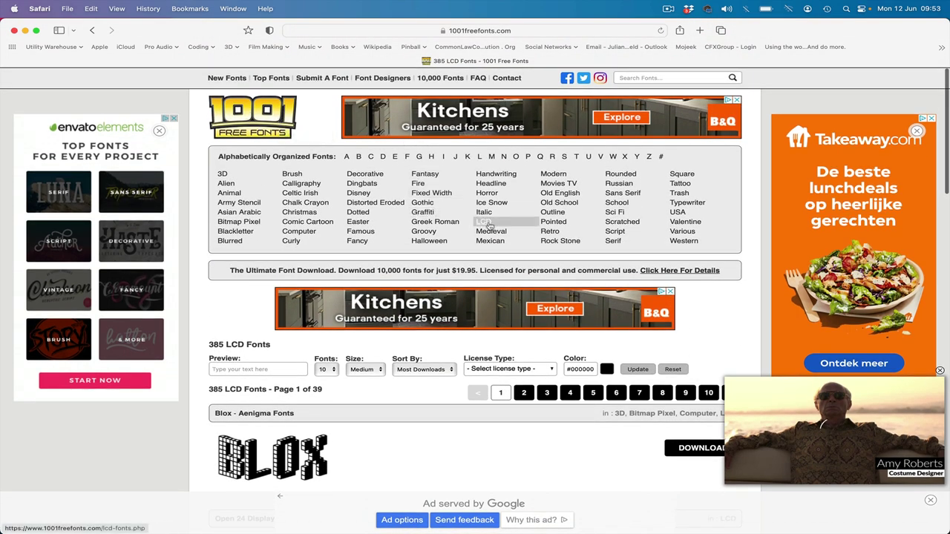
pyautogui.scroll(-5, 486, 224)
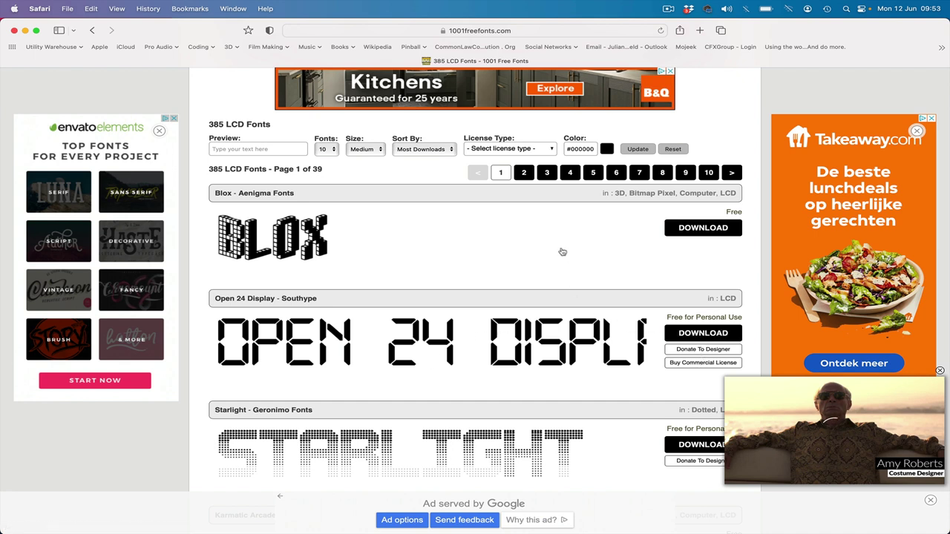
pyautogui.scroll(5, 563, 252)
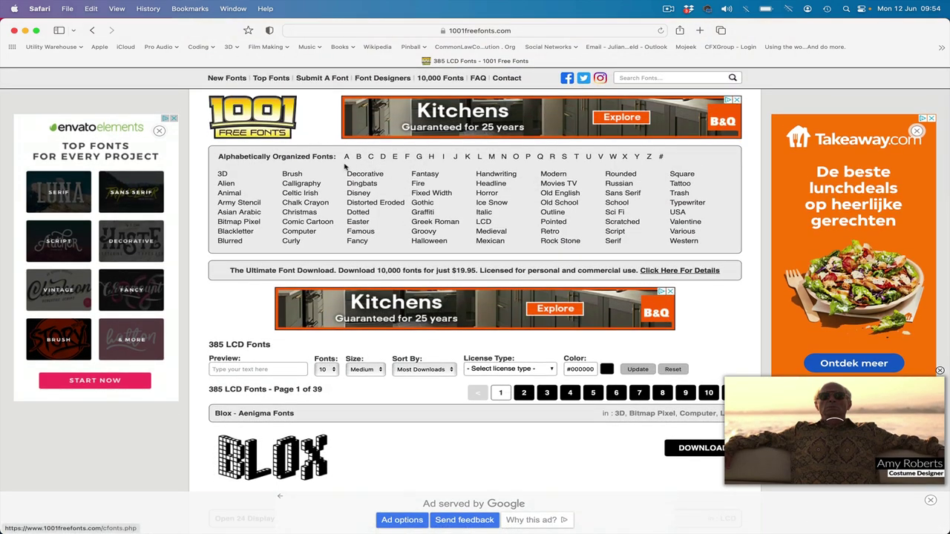
pyautogui.scroll(-2, 370, 231)
pyautogui.scroll(-4, 370, 231)
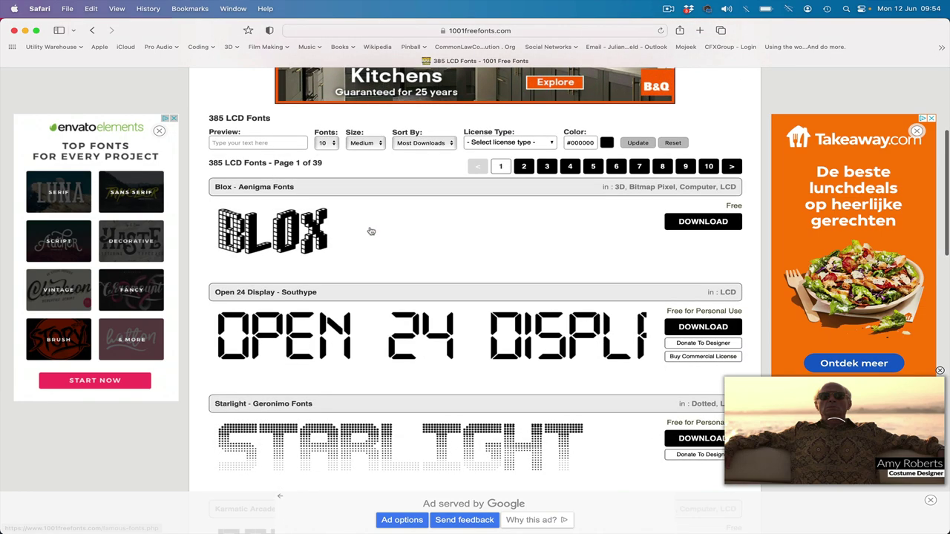
pyautogui.scroll(5, 280, 340)
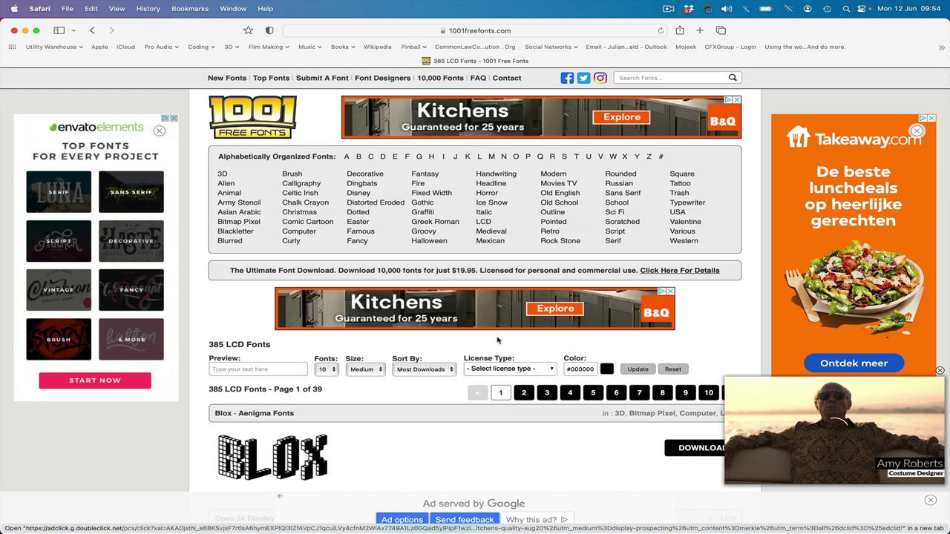
pyautogui.scroll(-3, 319, 338)
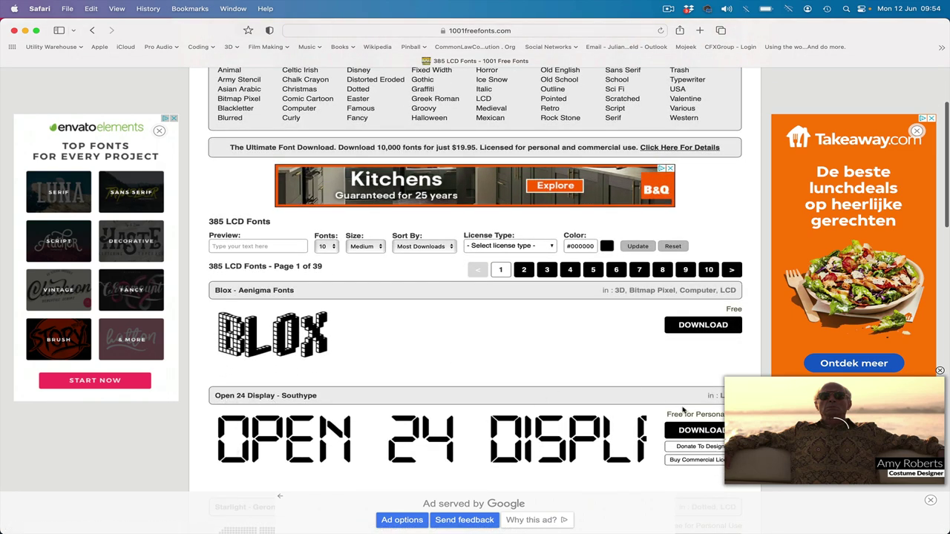
pyautogui.moveTo(438, 520)
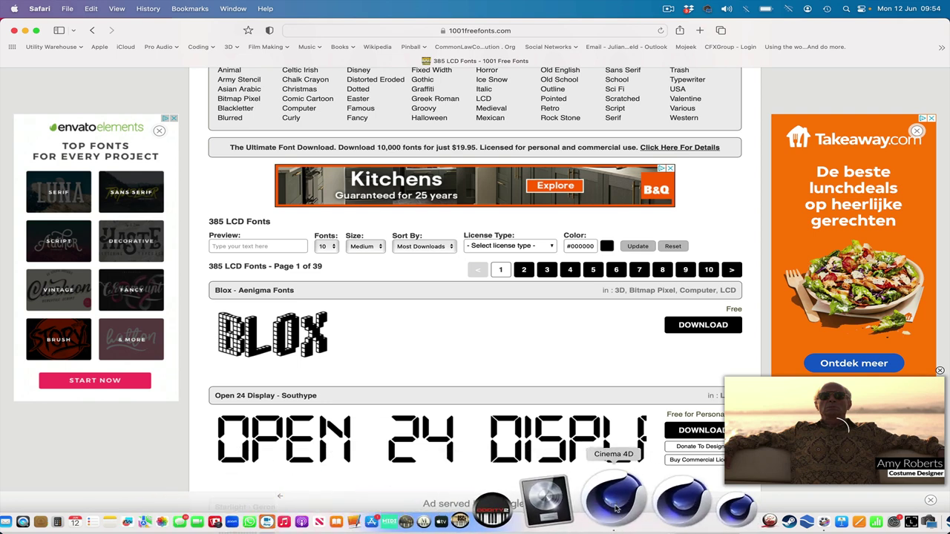
pyautogui.click(615, 506)
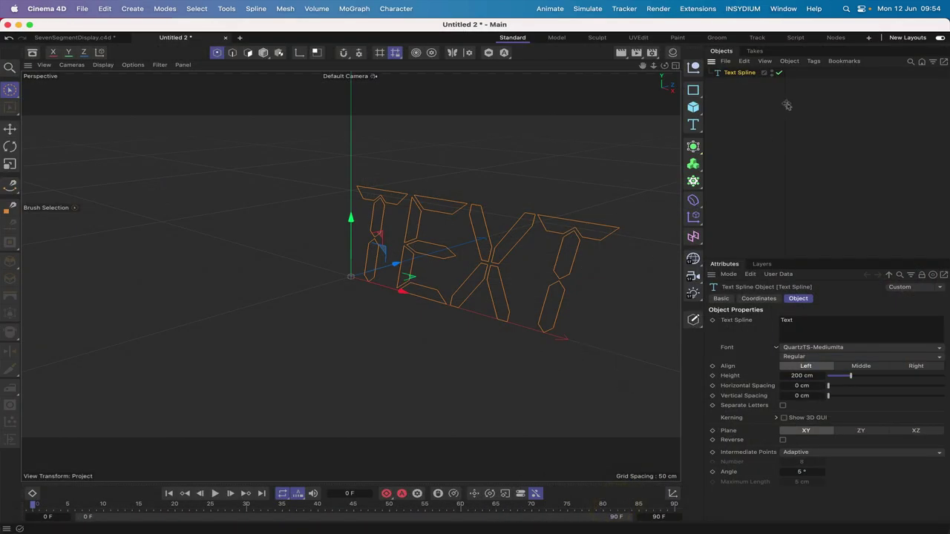
# Change the text spline's text from Text to 8
pyautogui.moveTo(799, 321); pyautogui.dragTo(762, 320)
pyautogui.write('8')
pyautogui.click(752, 335)
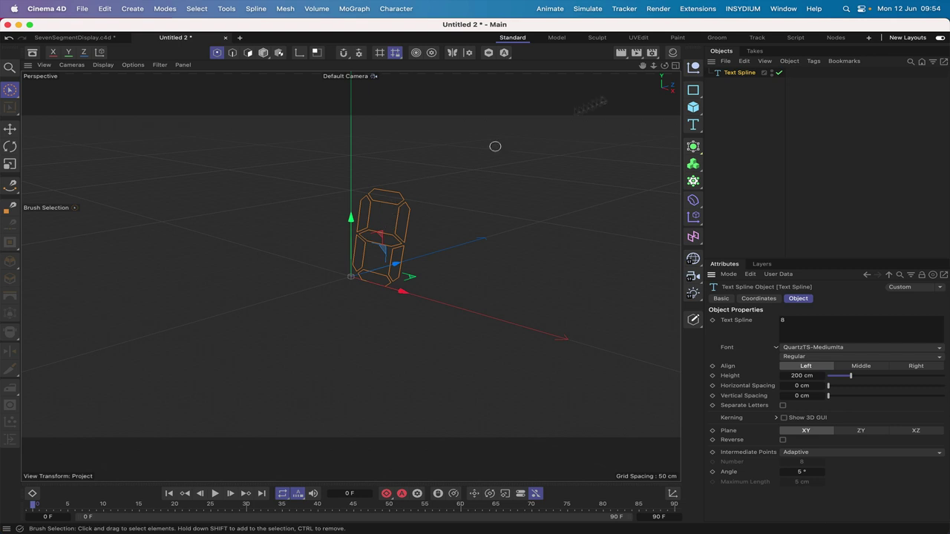
# Add a Rectangle framing the digit, 124 × 167 cm with 5 cm rounded corners
pyautogui.click(692, 89)
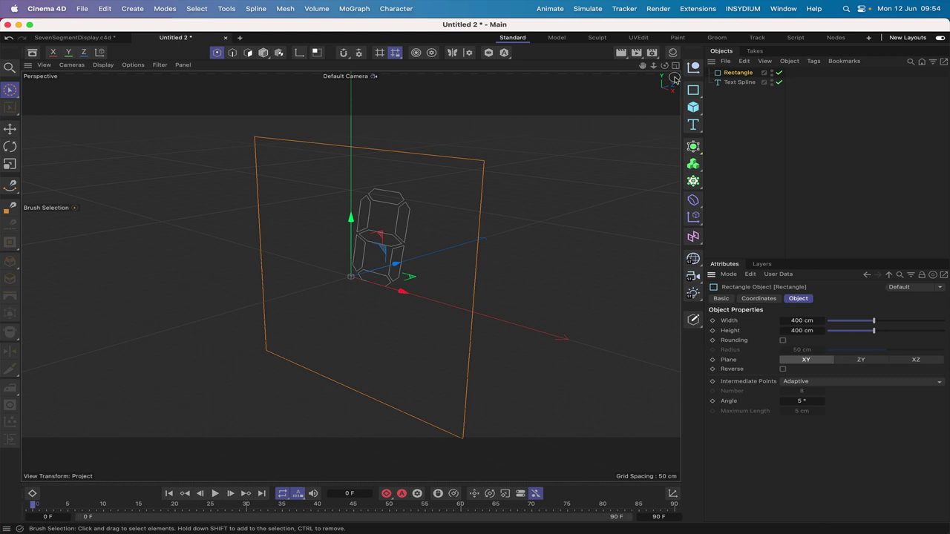
pyautogui.click(675, 78)
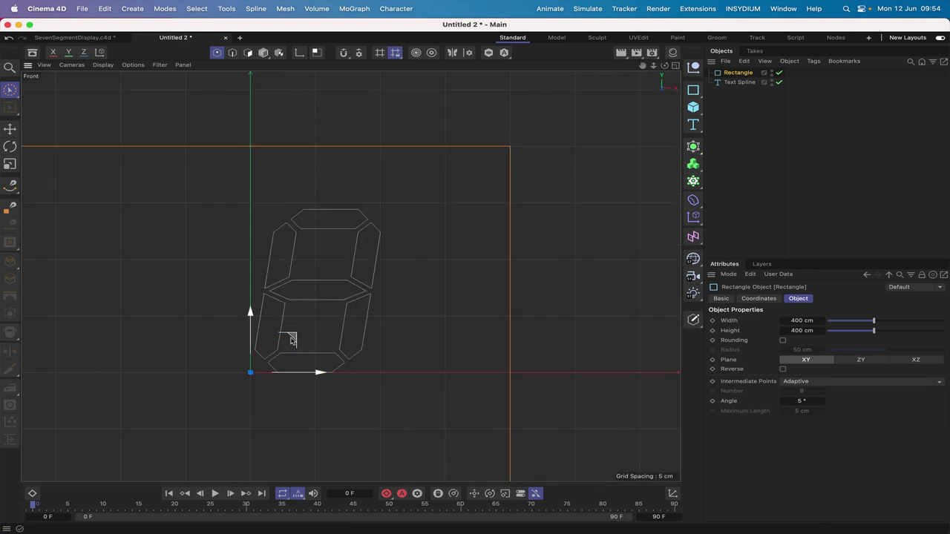
pyautogui.moveTo(292, 339); pyautogui.dragTo(359, 257)
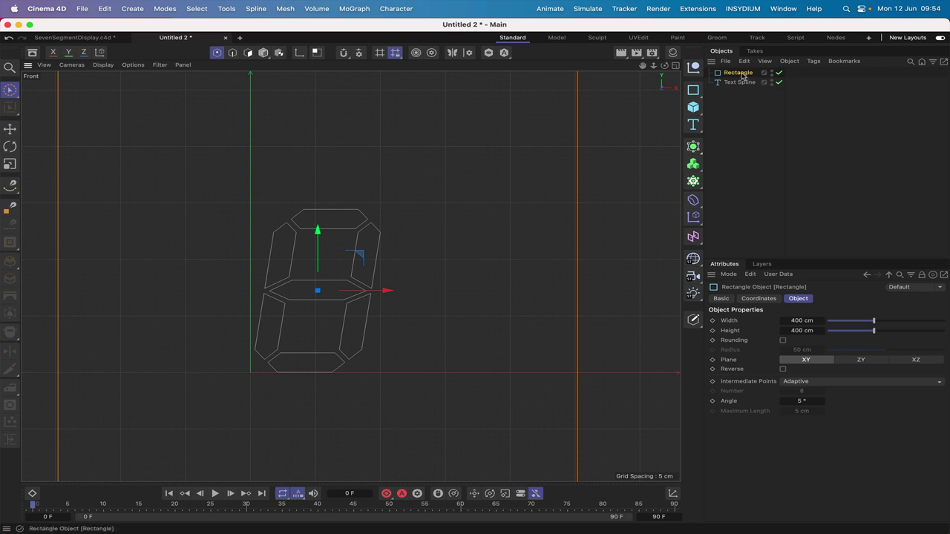
pyautogui.moveTo(873, 321); pyautogui.dragTo(844, 329)
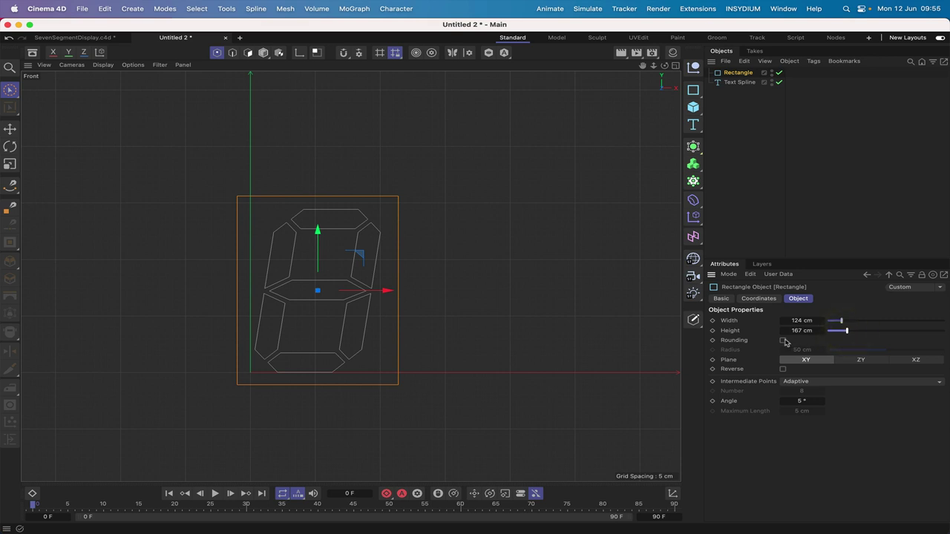
pyautogui.click(782, 340)
pyautogui.click(793, 350)
pyautogui.write('5')
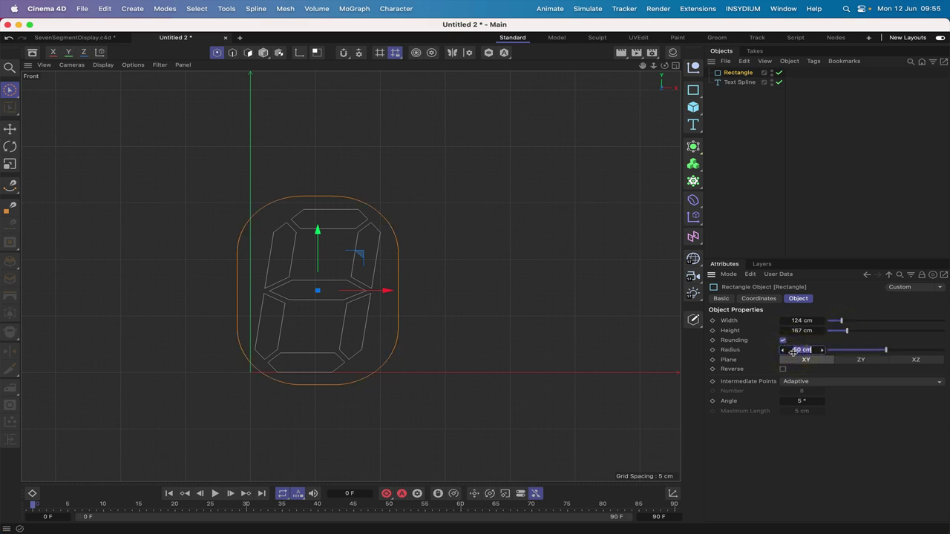
pyautogui.press('Return')
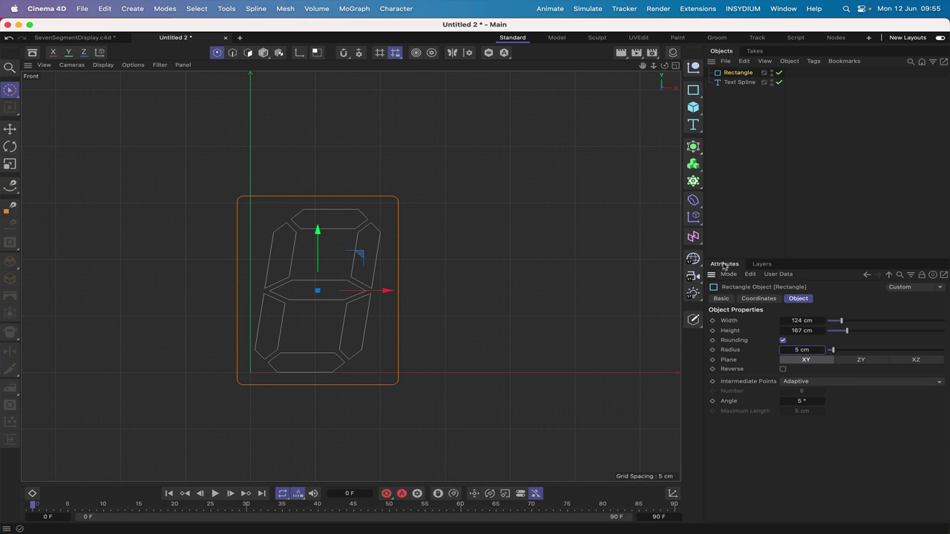
pyautogui.press('F1')
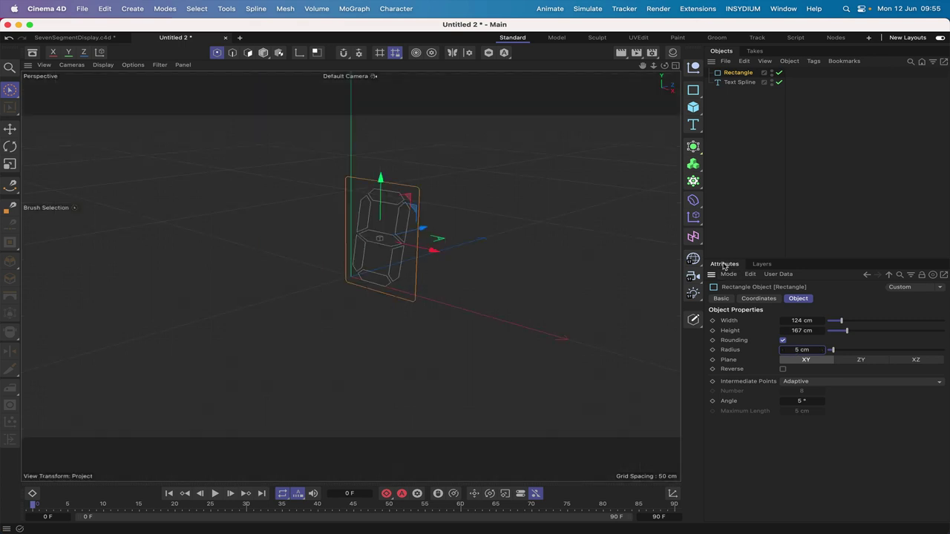
# Duplicate the Text Spline to create Text Spline.1
pyautogui.keyDown('shift'); pyautogui.click(739, 82); pyautogui.keyUp('shift')
pyautogui.click(738, 83)
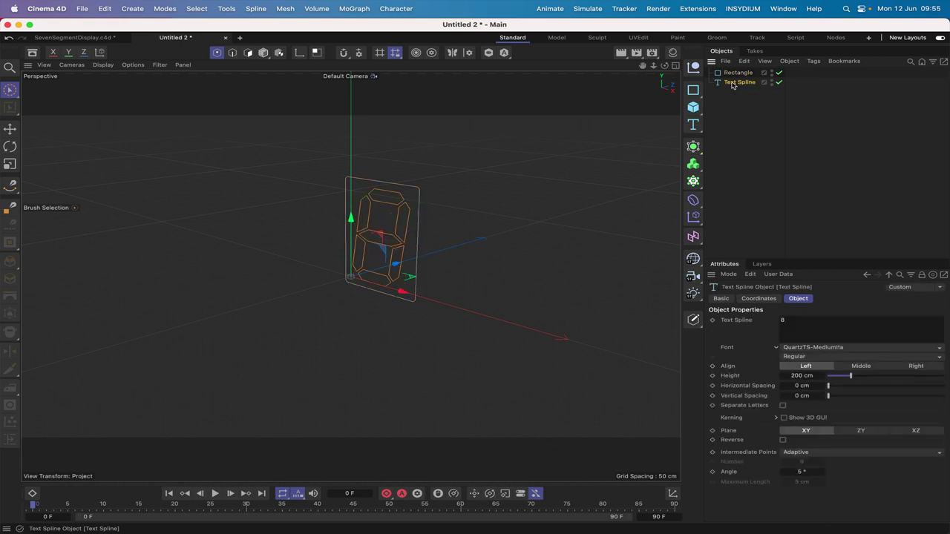
pyautogui.keyDown('ctrl'); pyautogui.moveTo(731, 84); pyautogui.dragTo(740, 95); pyautogui.keyUp('ctrl')
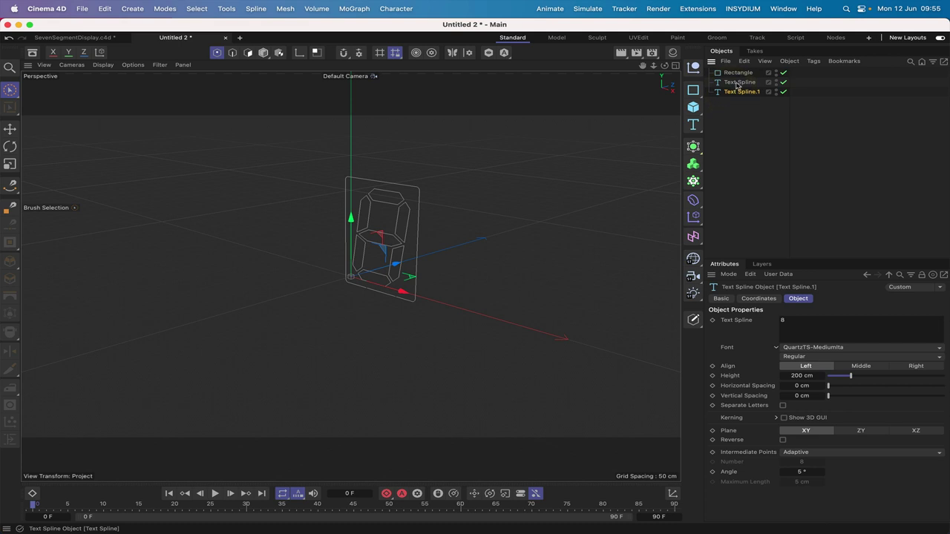
# Group the Rectangle and original Text Spline under a Null, and make Text Spline.1 editable
pyautogui.click(738, 73)
pyautogui.keyDown('shift'); pyautogui.click(738, 81); pyautogui.keyUp('shift')
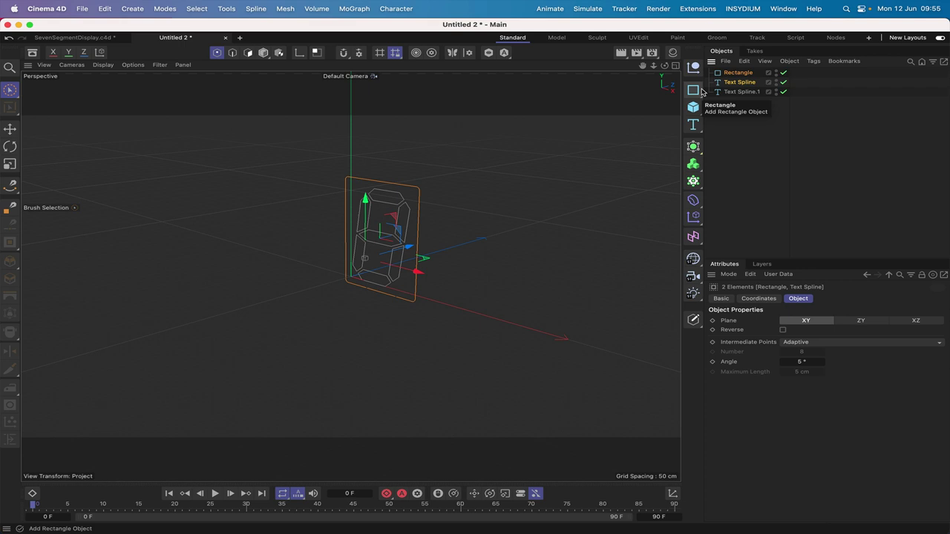
pyautogui.hotkey('alt', 'g')
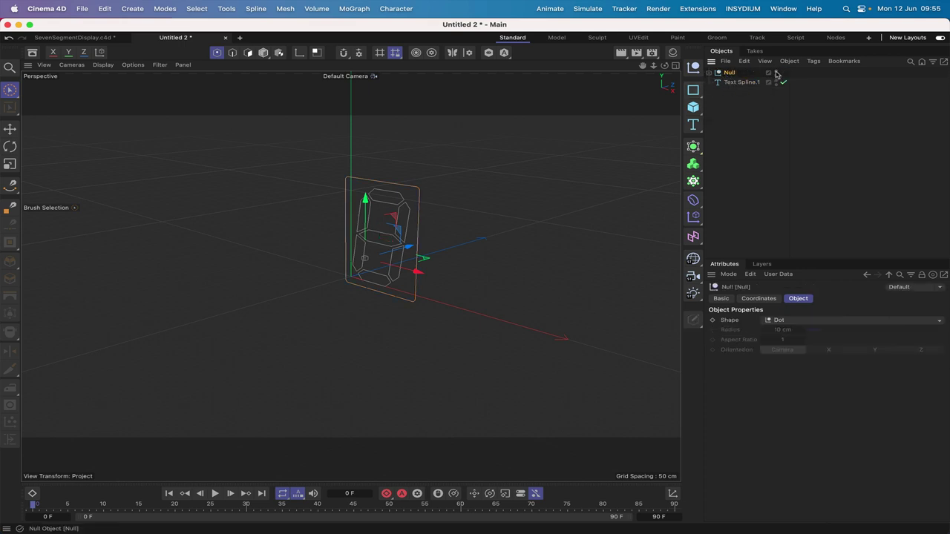
pyautogui.click(735, 82)
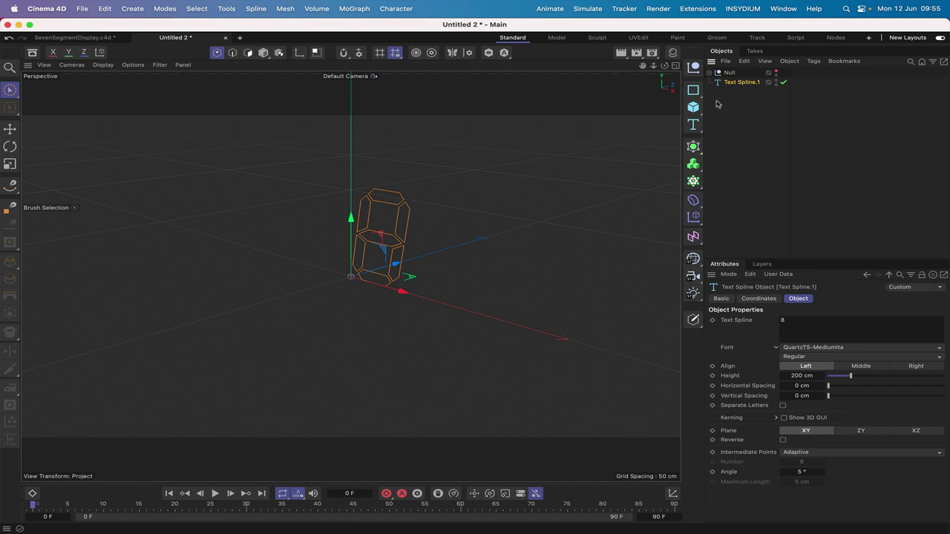
pyautogui.press('c')
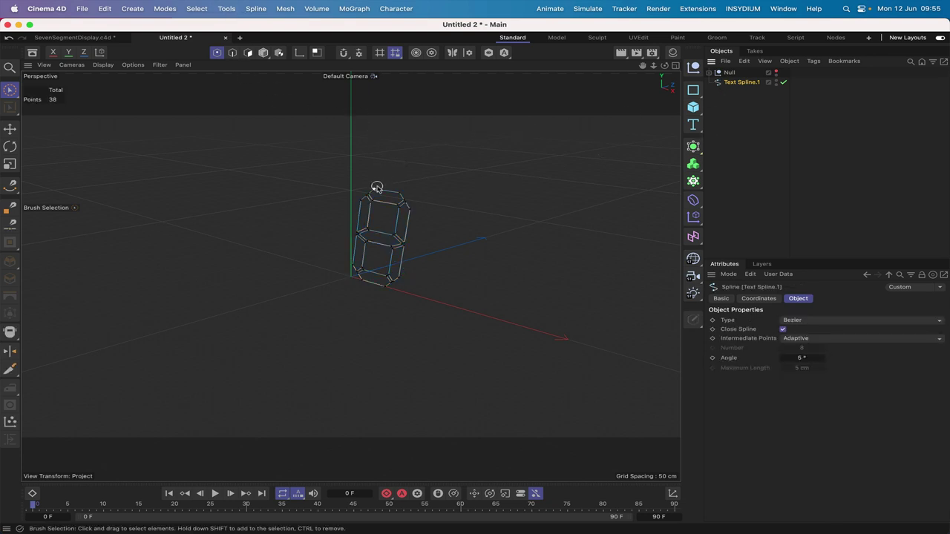
# Split the top segment's points off the digit into their own spline
pyautogui.moveTo(664, 66)
pyautogui.mouseDown()
pyautogui.moveTo(641, 66)
pyautogui.moveTo(475, 277)
pyautogui.mouseUp()
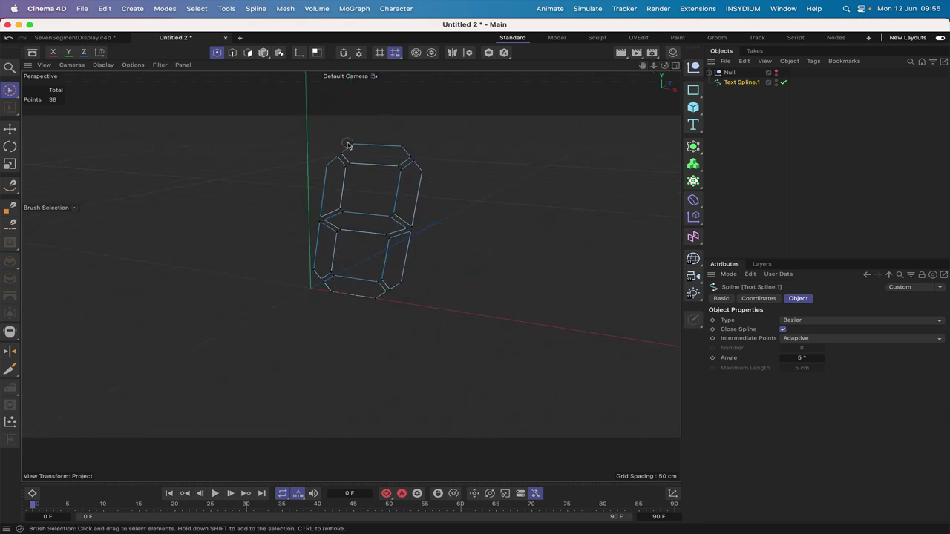
pyautogui.click(349, 144)
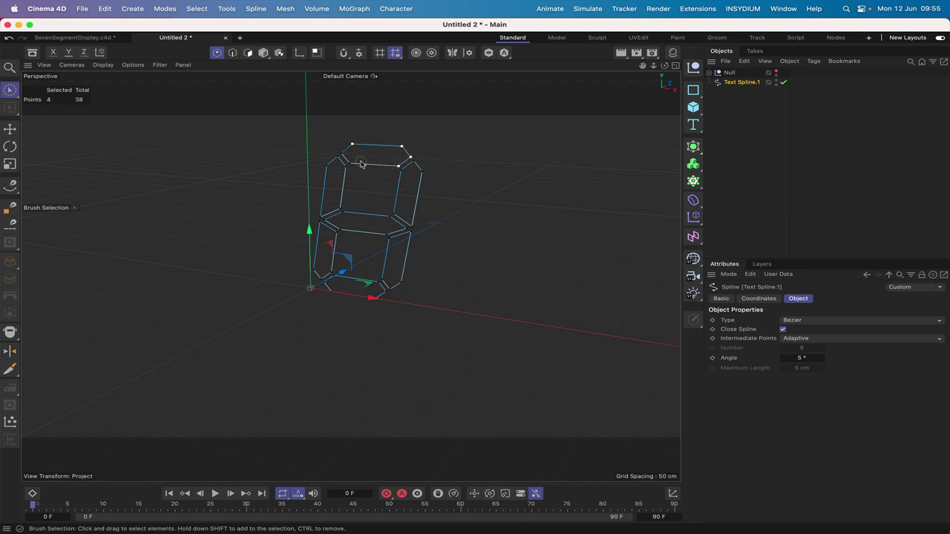
pyautogui.click(290, 57)
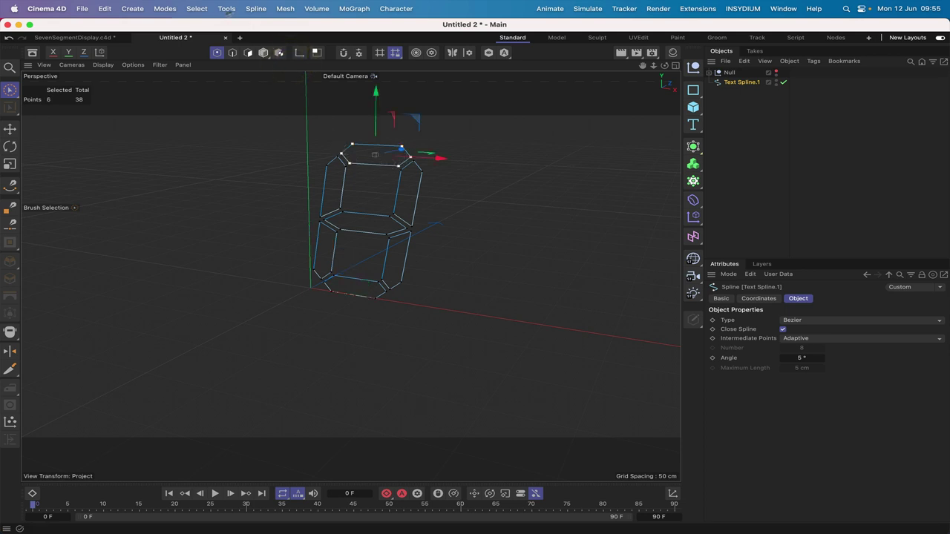
pyautogui.click(256, 8)
pyautogui.moveTo(272, 152)
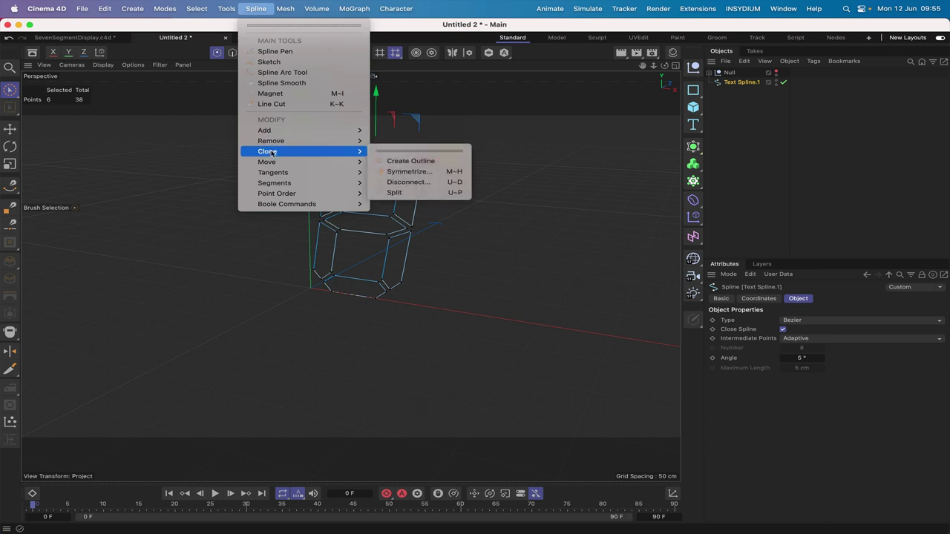
pyautogui.click(398, 192)
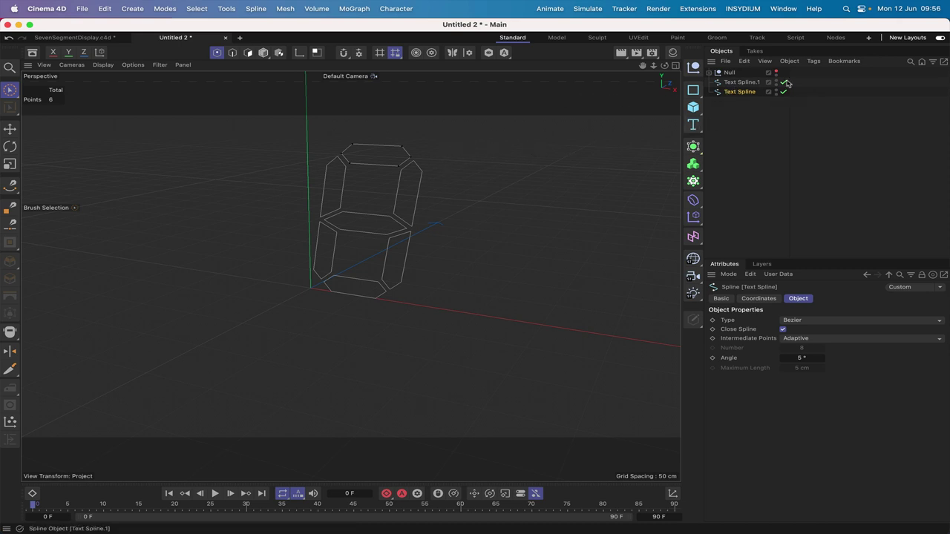
# Move the split-off spline to the top of the object list and name it a
pyautogui.moveTo(741, 92)
pyautogui.mouseDown()
pyautogui.moveTo(742, 71)
pyautogui.moveTo(729, 66)
pyautogui.moveTo(745, 74)
pyautogui.mouseUp()
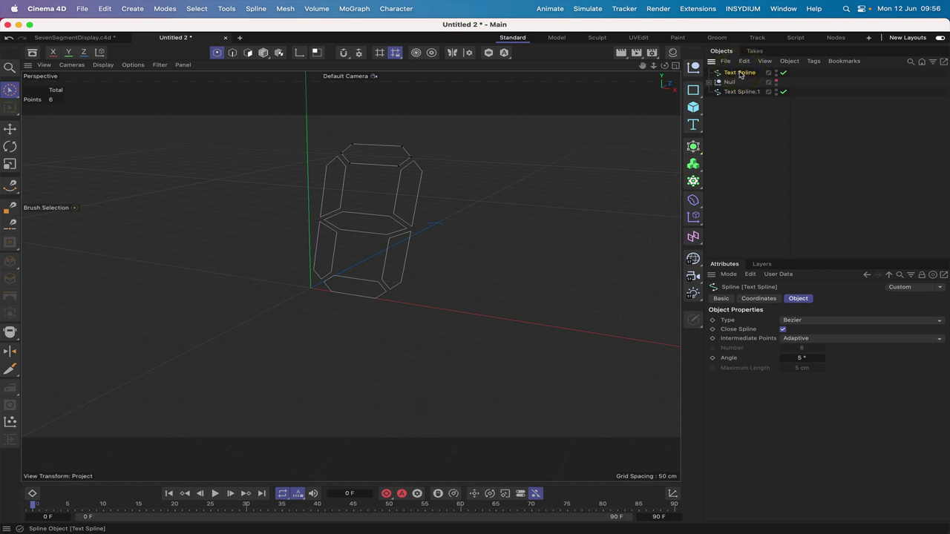
pyautogui.doubleClick(740, 73)
pyautogui.write('a')
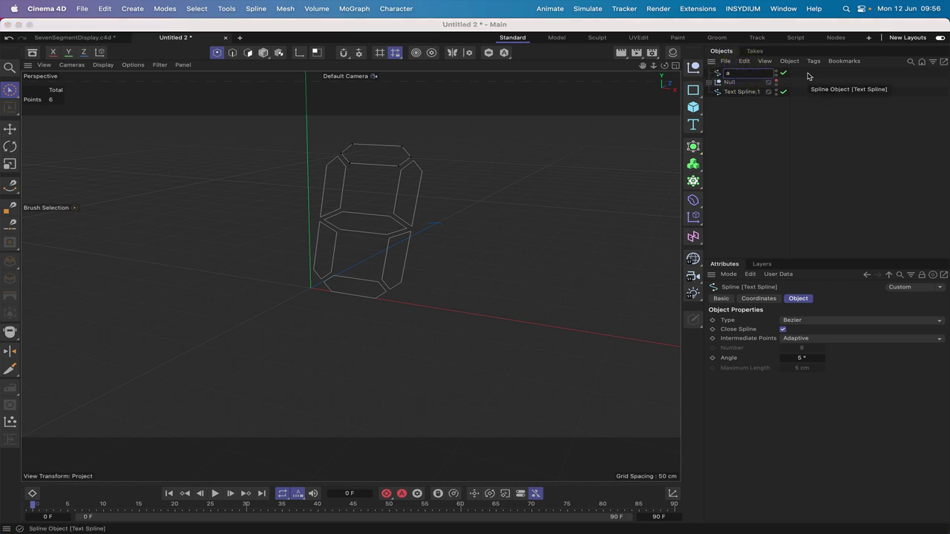
pyautogui.press('Return')
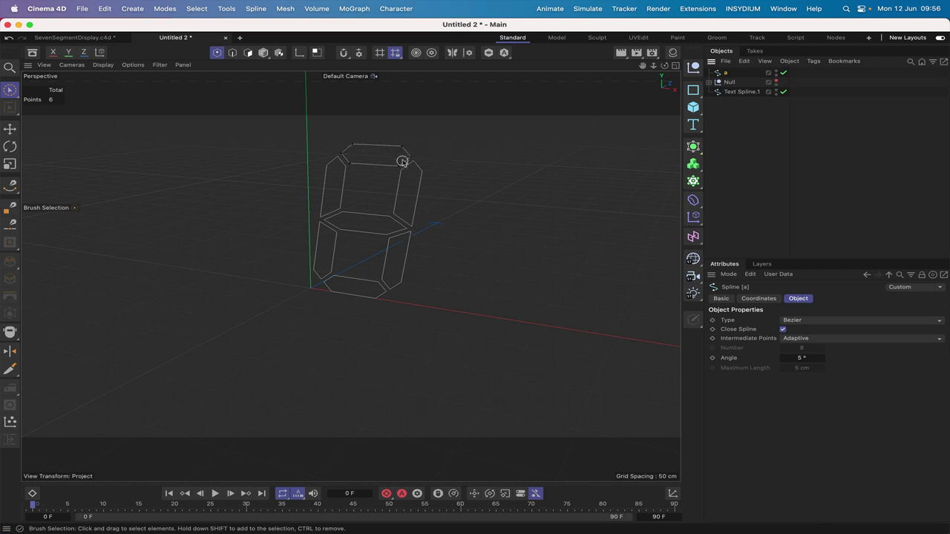
# Split the next segment into spline b and place it just below a
pyautogui.click(728, 92)
pyautogui.click(420, 170)
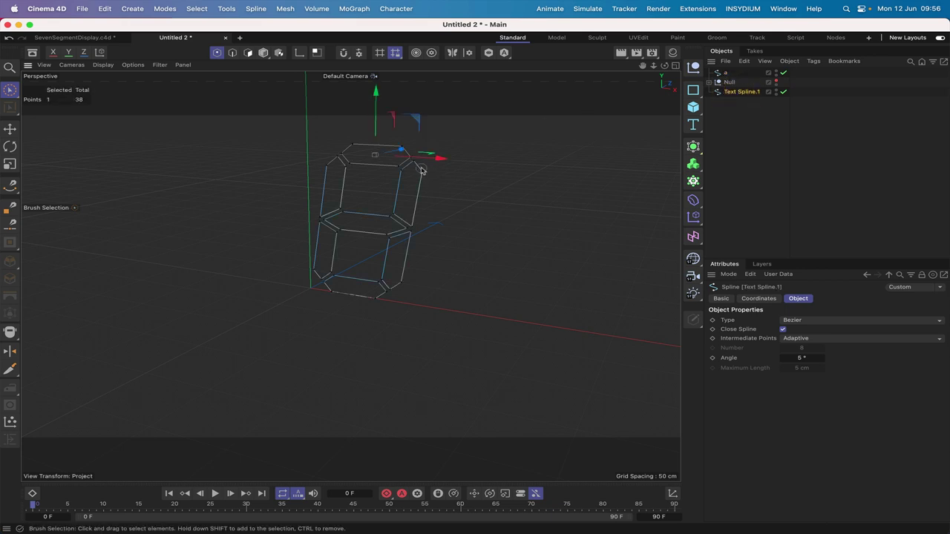
pyautogui.keyDown('shift'); pyautogui.click(410, 224); pyautogui.keyUp('shift')
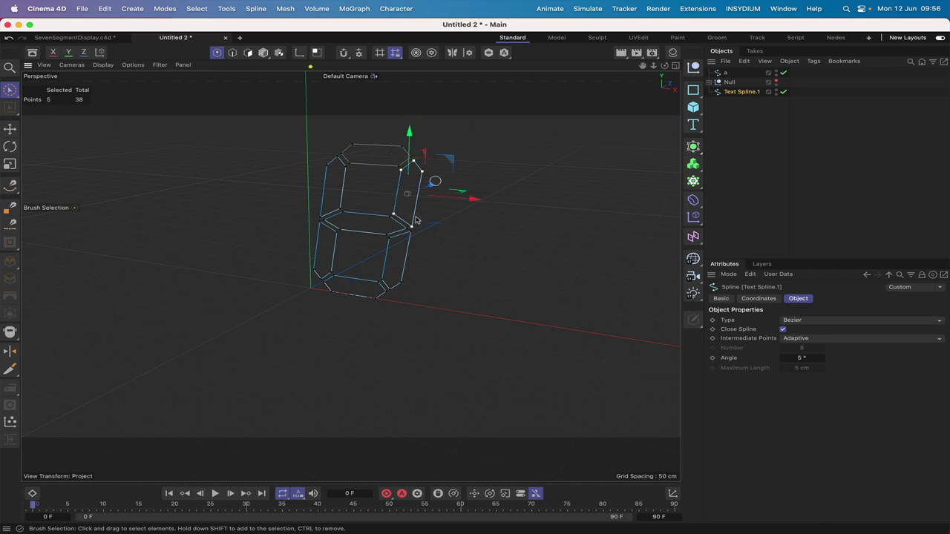
pyautogui.click(256, 9)
pyautogui.moveTo(349, 151)
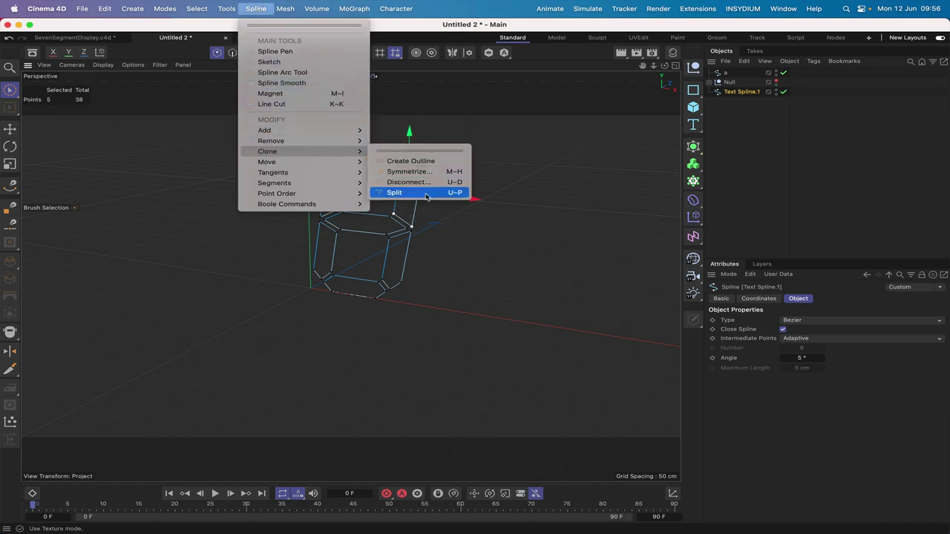
pyautogui.click(455, 193)
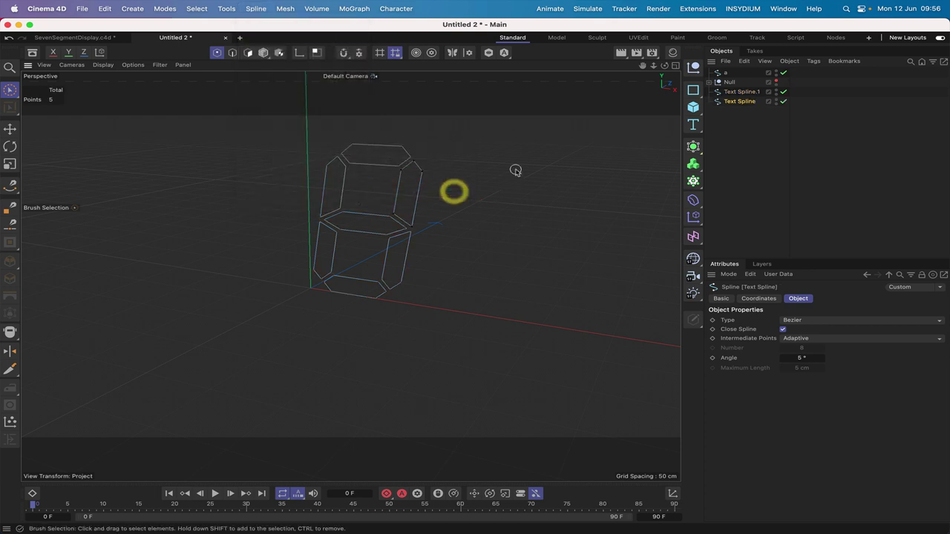
pyautogui.doubleClick(731, 102)
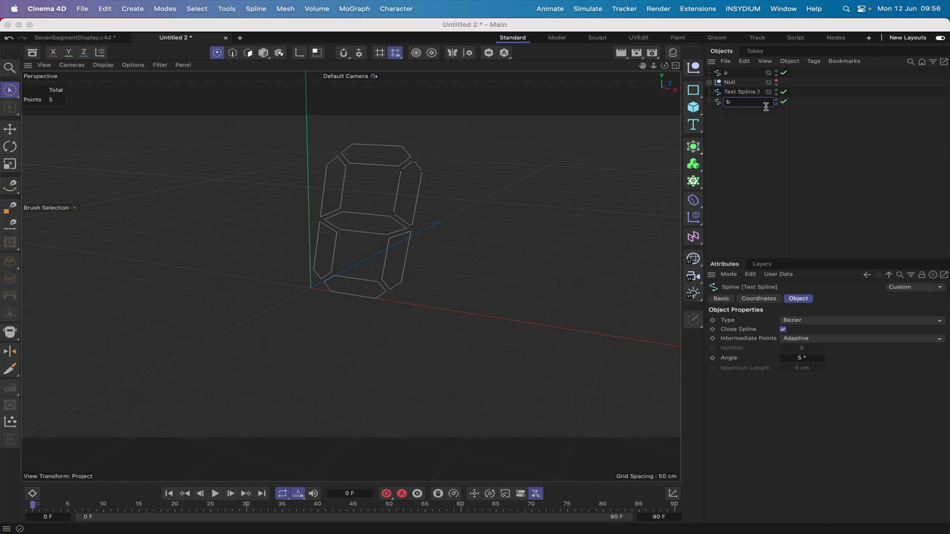
pyautogui.press('Return')
pyautogui.moveTo(726, 102); pyautogui.dragTo(721, 77)
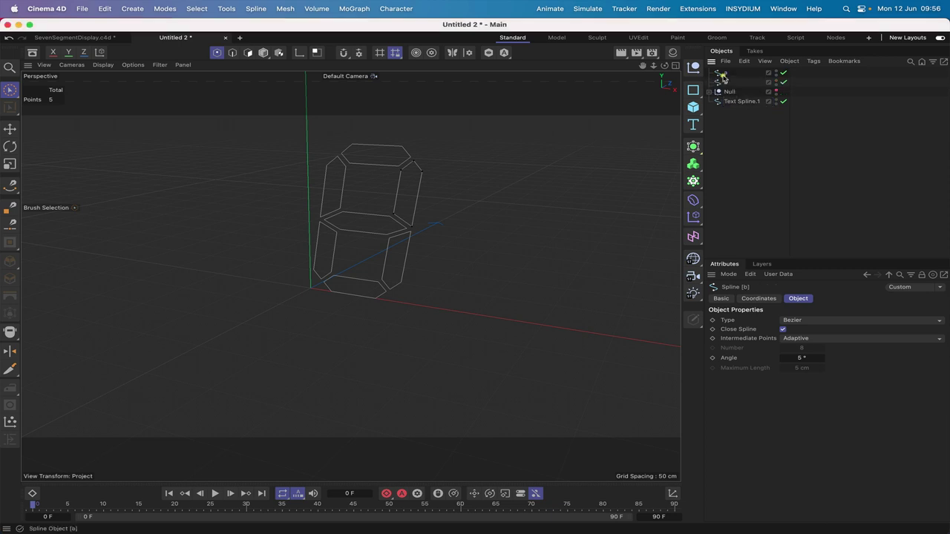
# Split the lower-right segment's points into a new spline named e
pyautogui.click(731, 101)
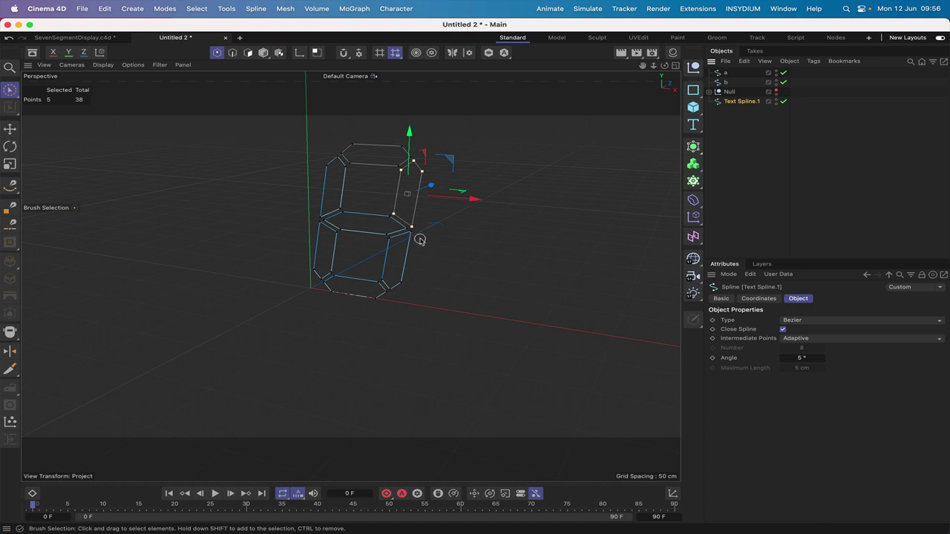
pyautogui.moveTo(419, 242); pyautogui.dragTo(412, 236)
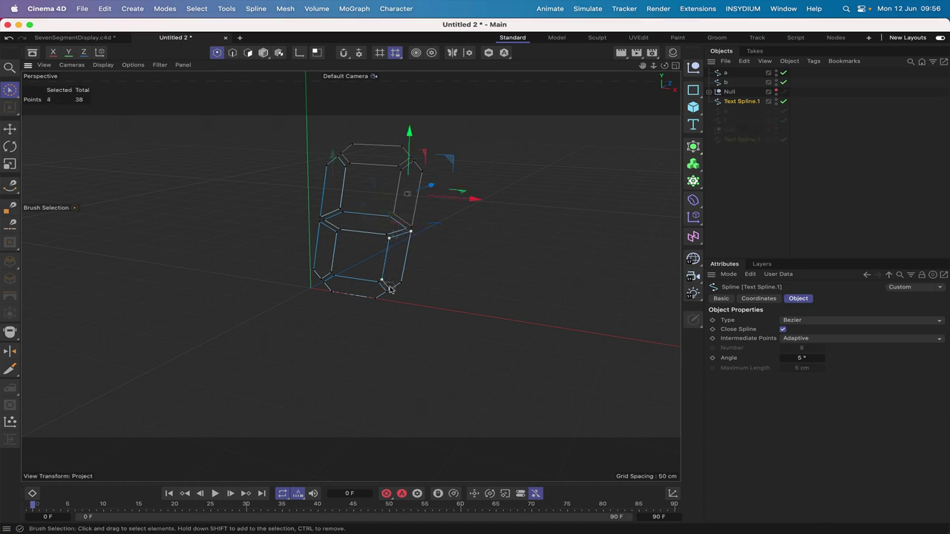
pyautogui.keyDown('shift'); pyautogui.moveTo(381, 227); pyautogui.dragTo(388, 287); pyautogui.keyUp('shift')
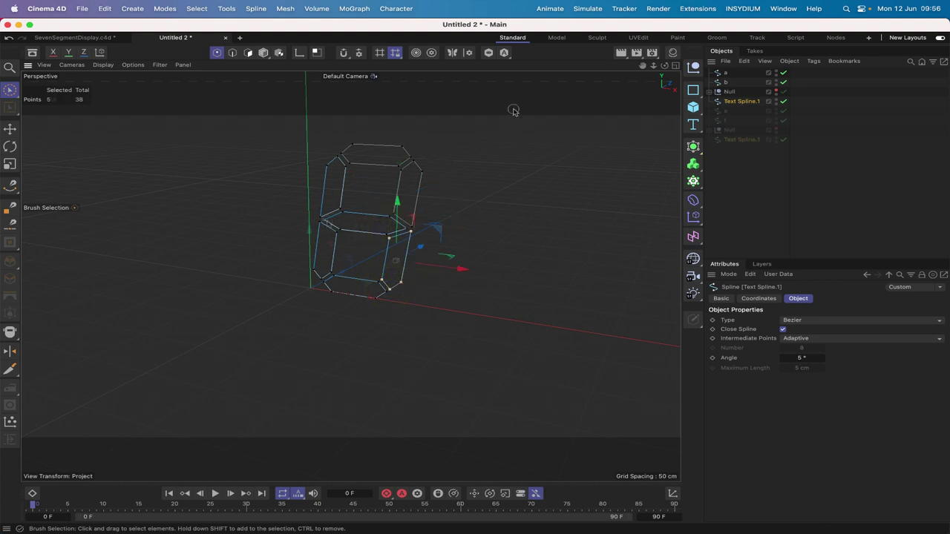
pyautogui.press('u')
pyautogui.press('p')
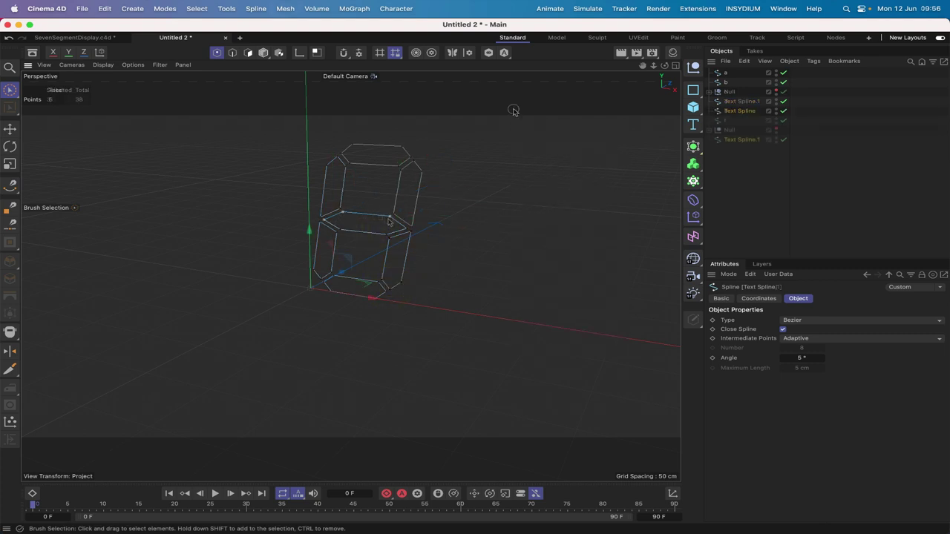
pyautogui.doubleClick(737, 112)
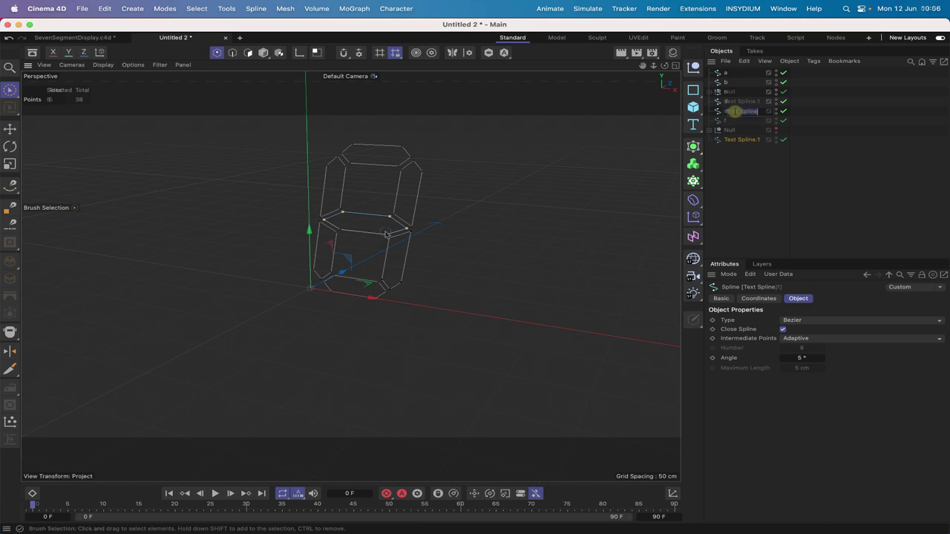
pyautogui.write('e')
# Split the middle segment into spline g and place it just below f
pyautogui.keyDown('shift'); pyautogui.click(342, 230); pyautogui.keyUp('shift')
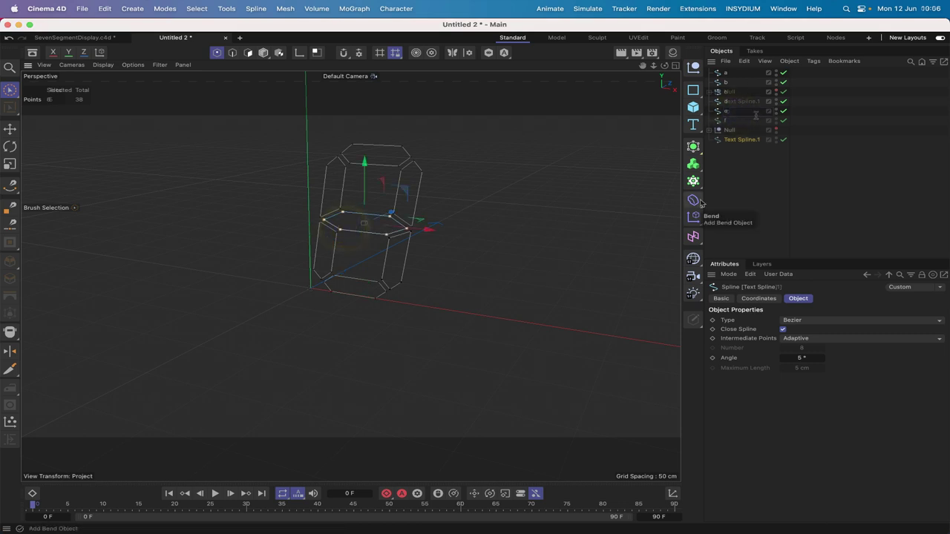
pyautogui.press('u')
pyautogui.press('p')
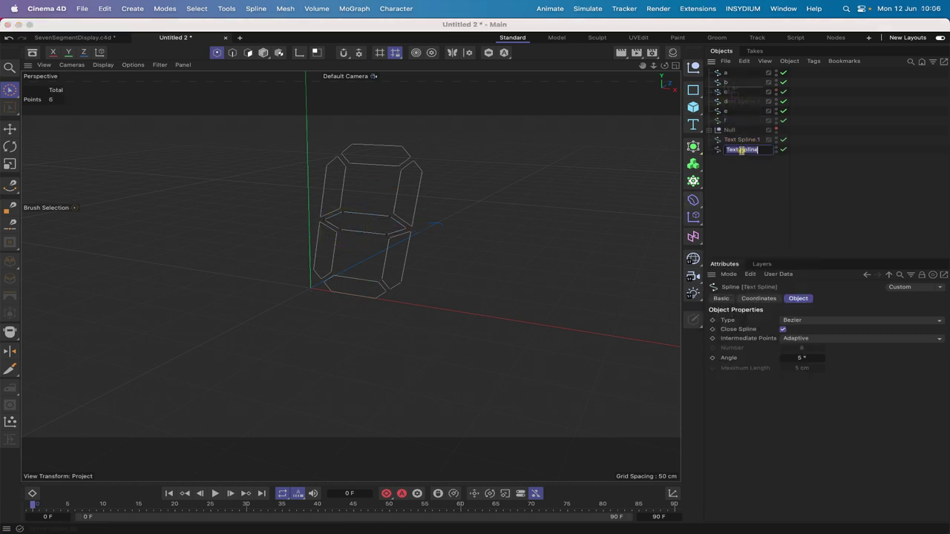
pyautogui.doubleClick(741, 150)
pyautogui.write('g')
pyautogui.press('Return')
pyautogui.moveTo(727, 152); pyautogui.dragTo(721, 125)
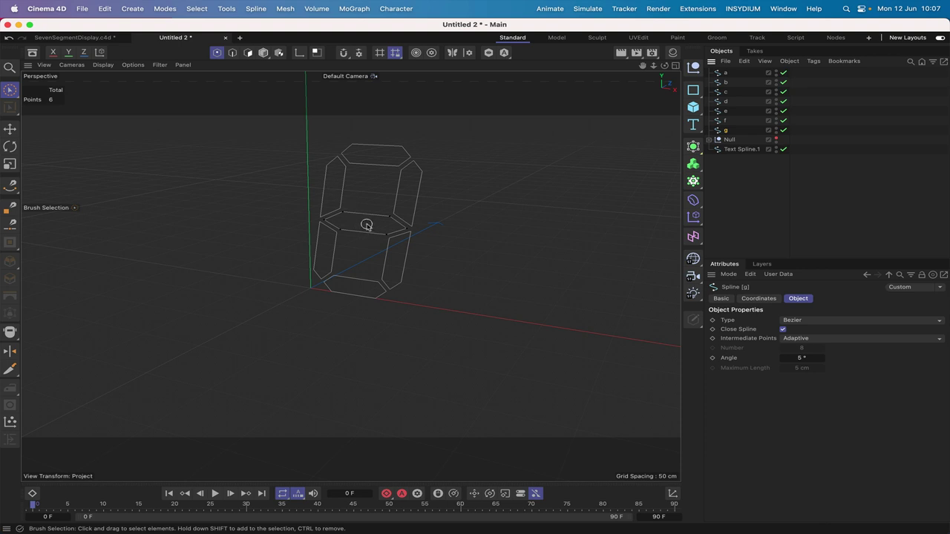
# Delete leftover Text Spline.1, rename the Null to Casing and make it visible
pyautogui.click(737, 151)
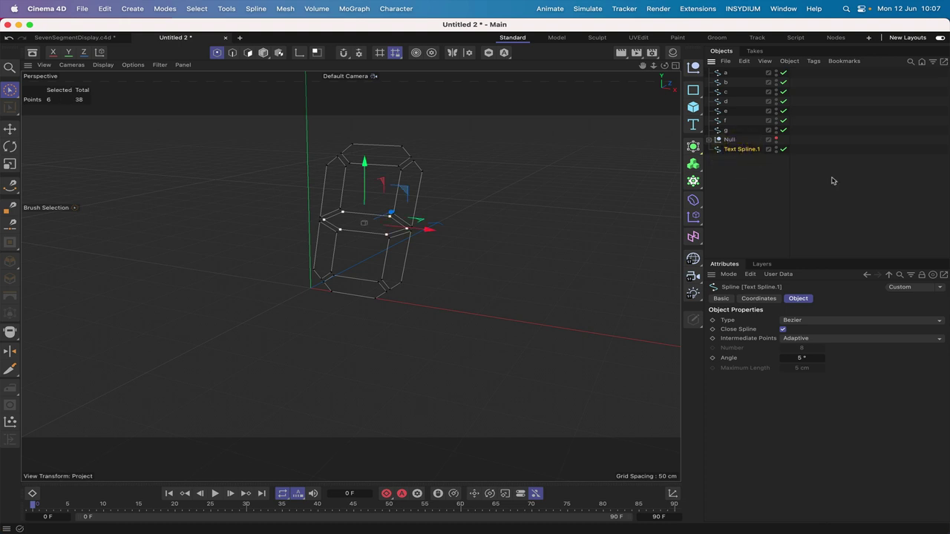
pyautogui.press('Delete')
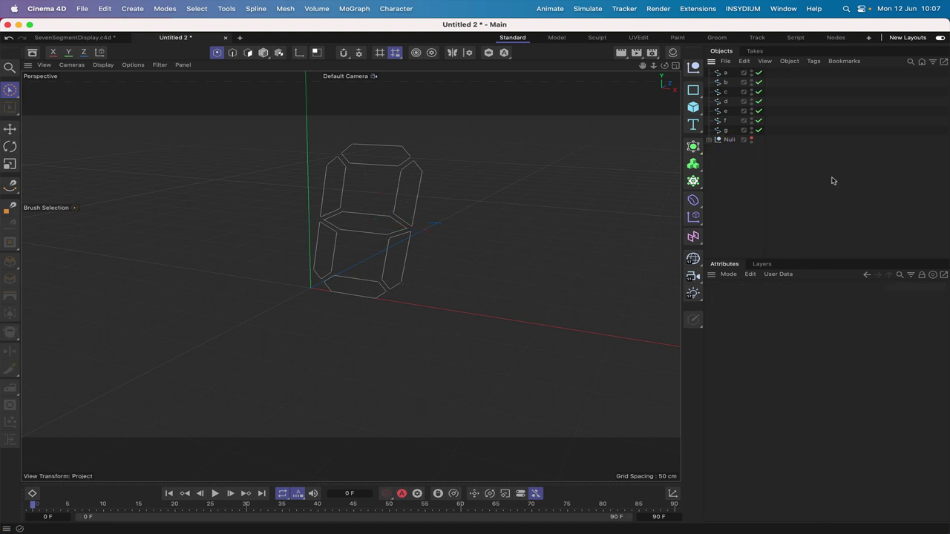
pyautogui.click(710, 140)
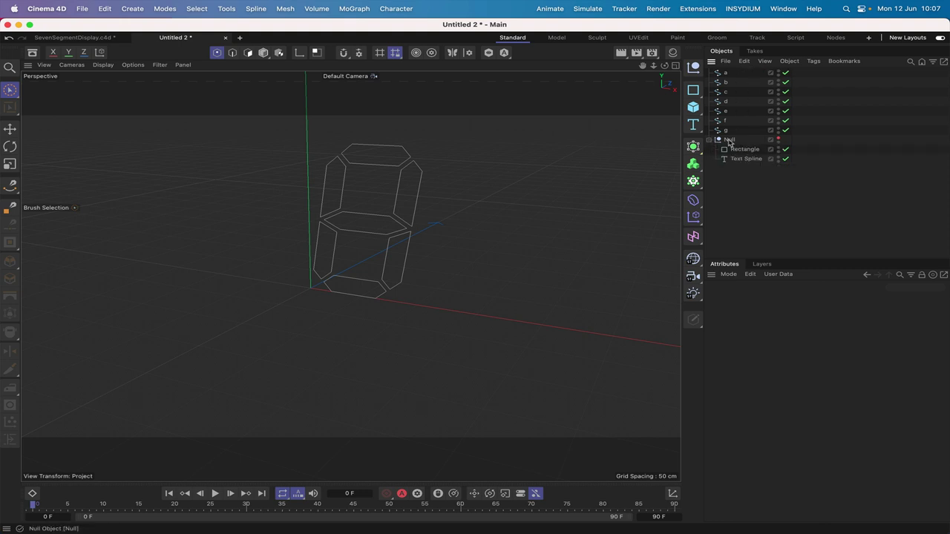
pyautogui.doubleClick(729, 140)
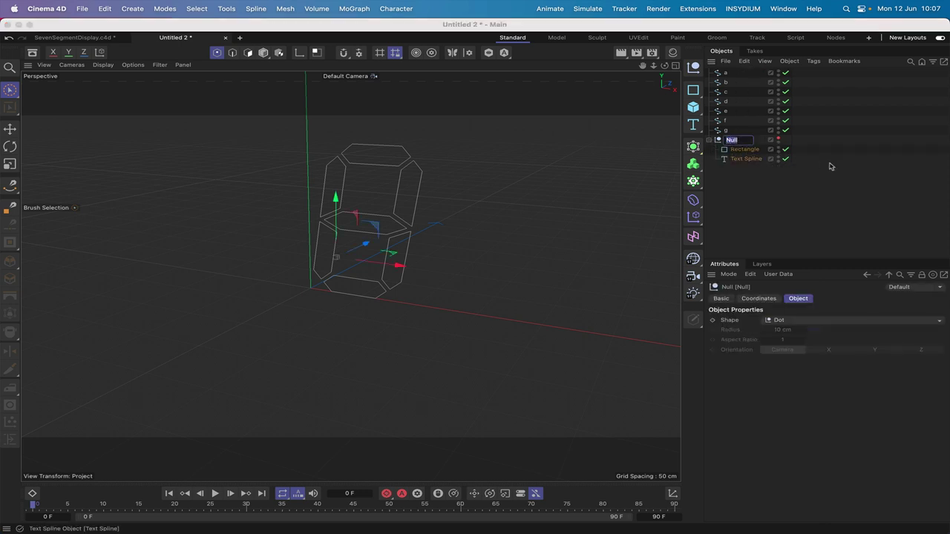
pyautogui.write('Casing')
pyautogui.press('Return')
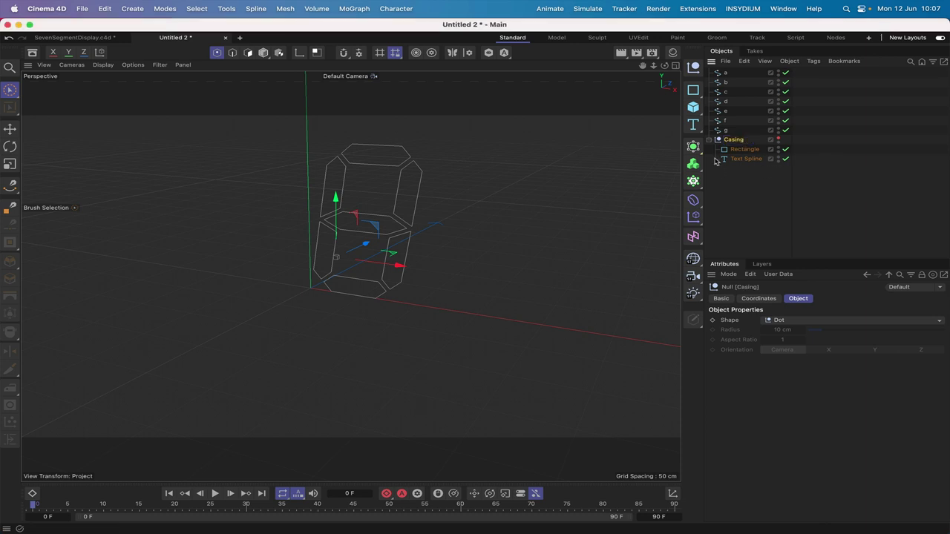
pyautogui.click(778, 140)
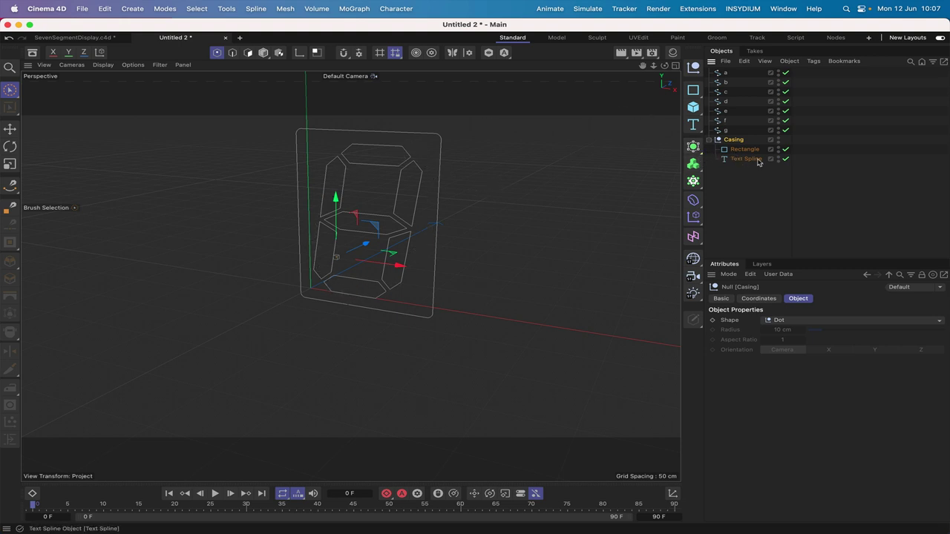
# Put the Rectangle and Text Spline inside an Extrude to form the casing block
pyautogui.moveTo(747, 164); pyautogui.dragTo(742, 147)
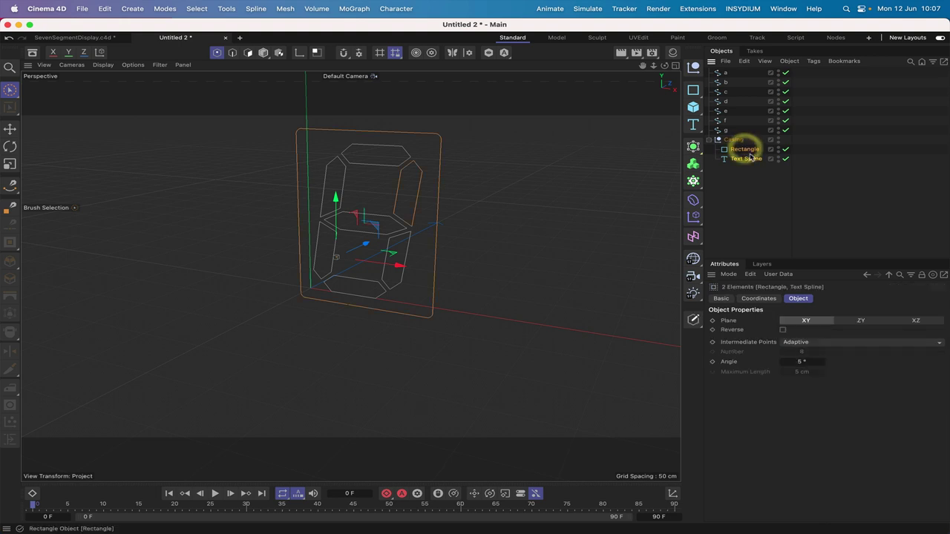
pyautogui.click(693, 147)
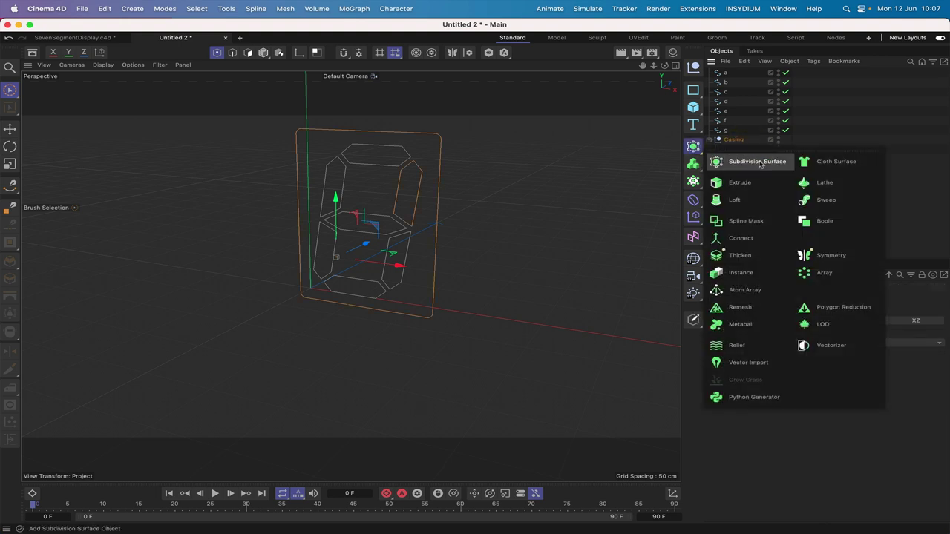
pyautogui.click(741, 182)
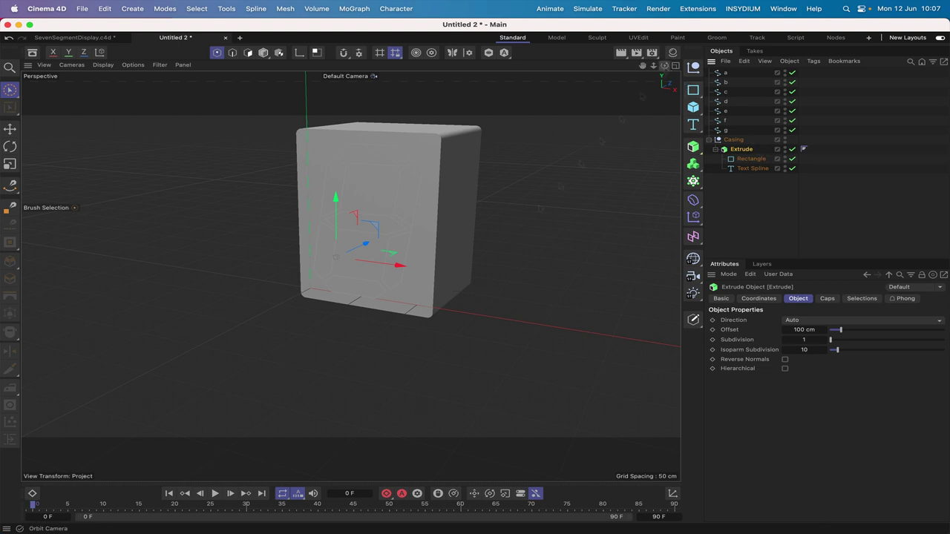
pyautogui.moveTo(665, 65); pyautogui.dragTo(612, 71)
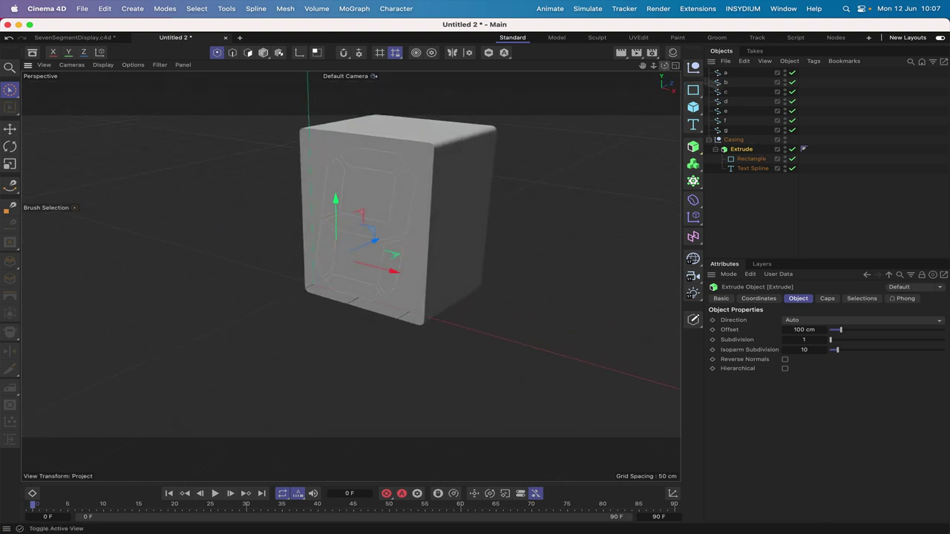
# Make both splines editable and merge them with Connect Objects + Delete
pyautogui.moveTo(757, 183); pyautogui.dragTo(751, 155)
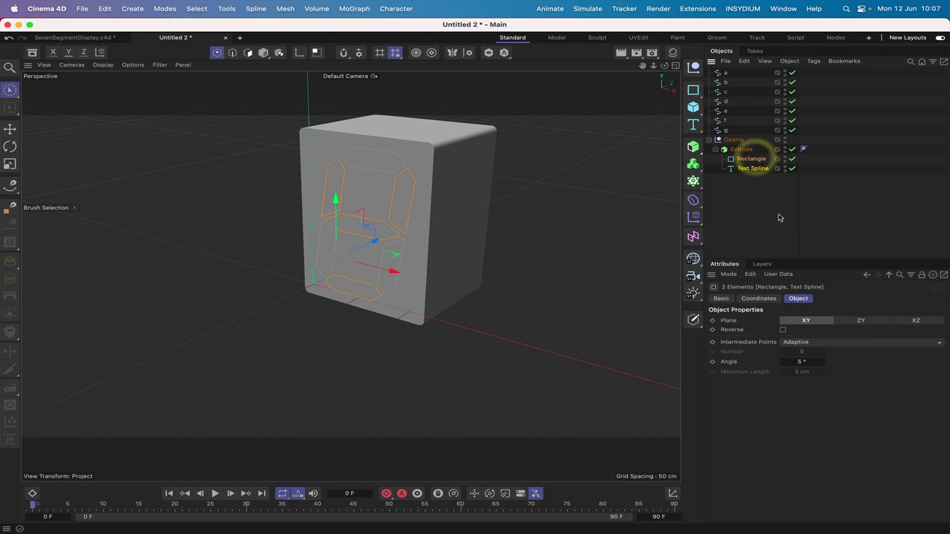
pyautogui.press('c')
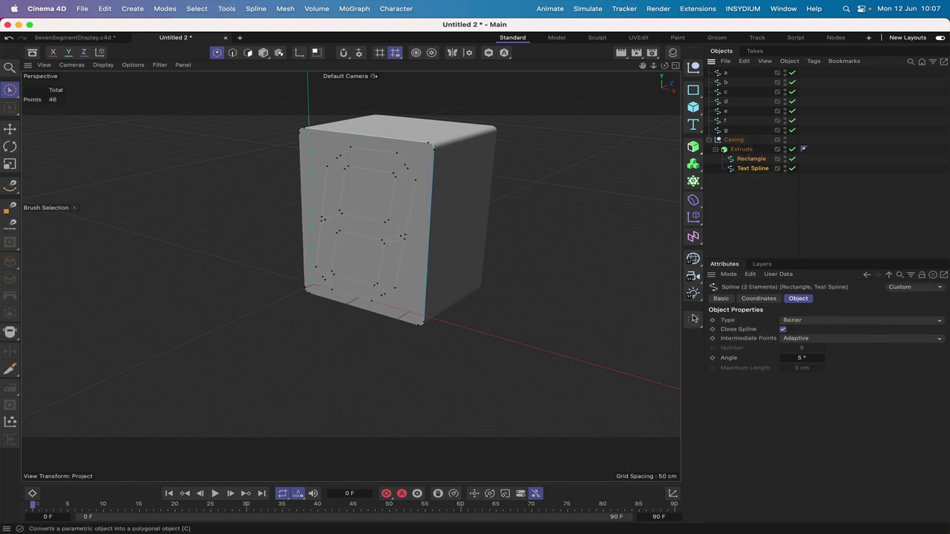
pyautogui.click(692, 323)
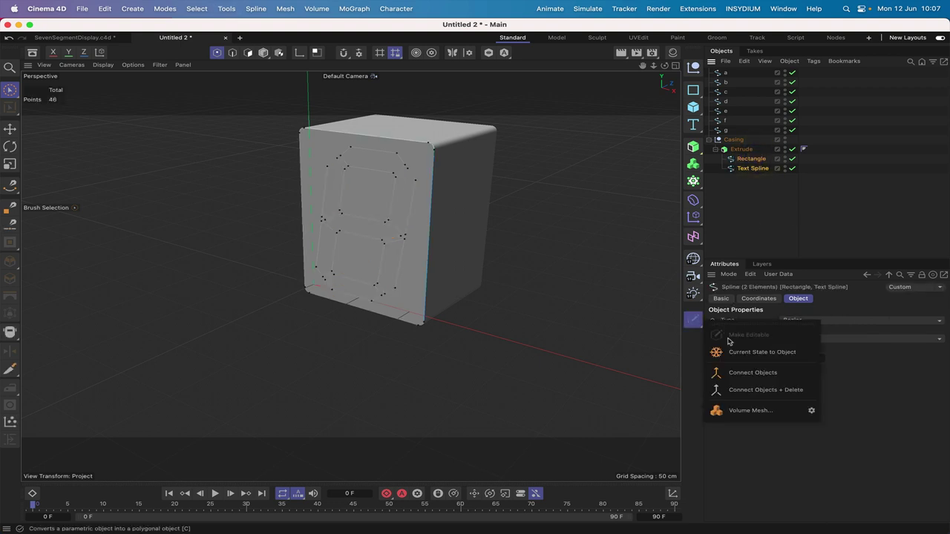
pyautogui.click(729, 391)
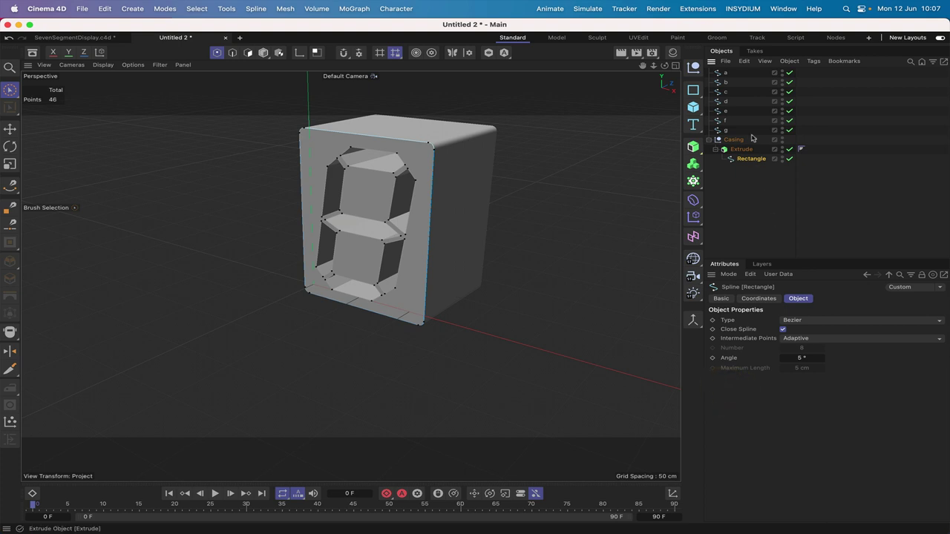
pyautogui.moveTo(664, 65); pyautogui.dragTo(335, 257)
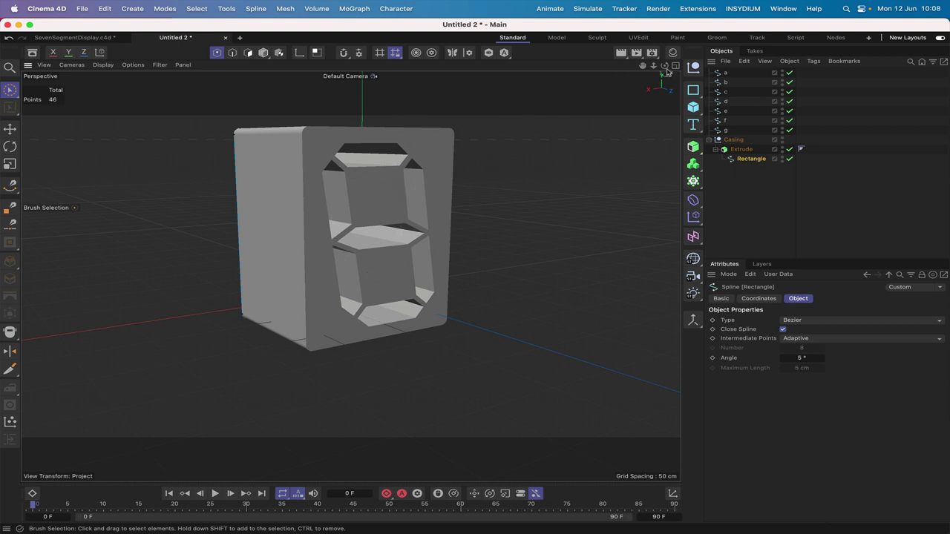
pyautogui.moveTo(665, 67); pyautogui.dragTo(335, 257)
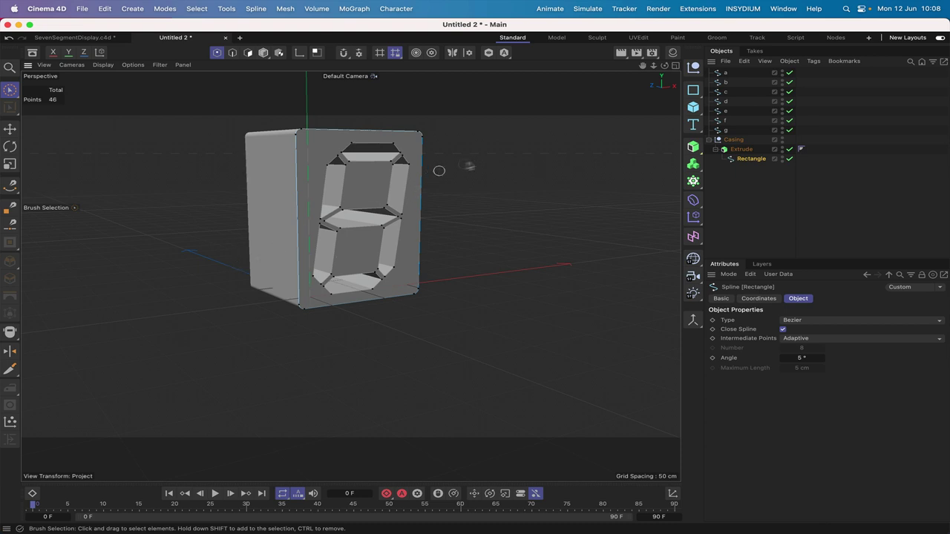
# Set the casing Extrude's Offset to 60 cm and select segment splines a–g
pyautogui.click(736, 140)
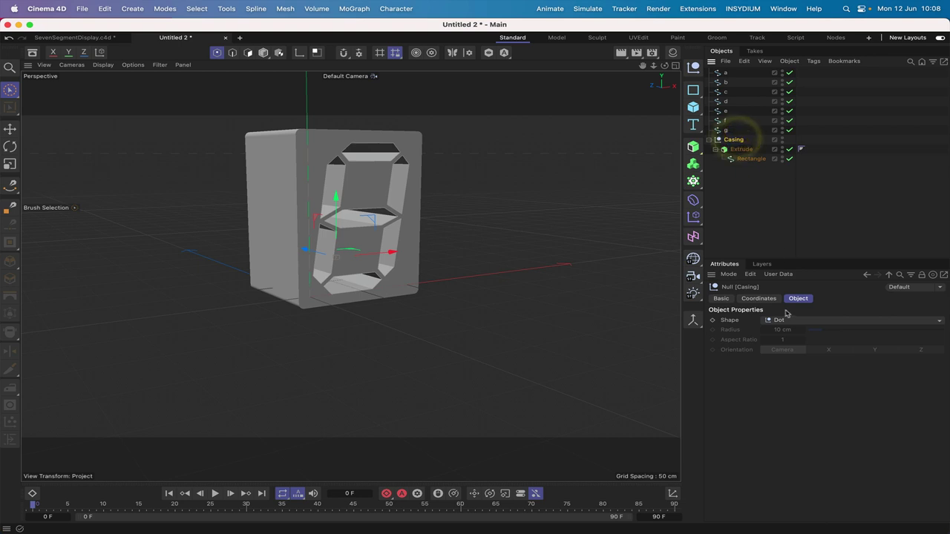
pyautogui.click(738, 149)
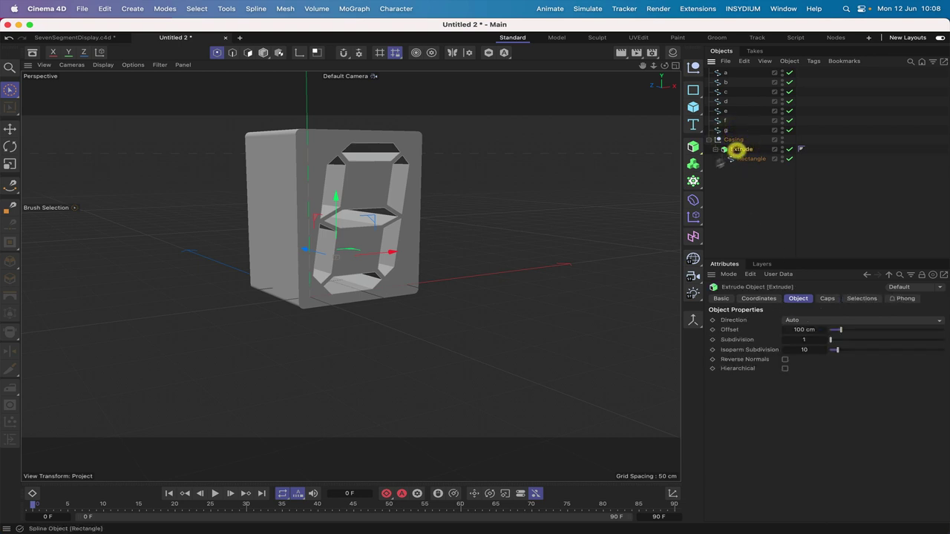
pyautogui.click(801, 330)
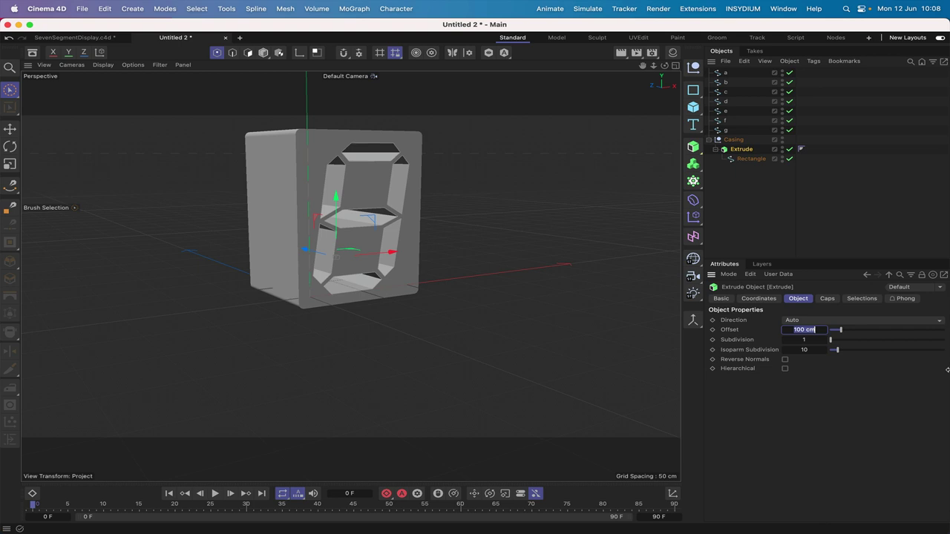
pyautogui.write('60')
pyautogui.press('Return')
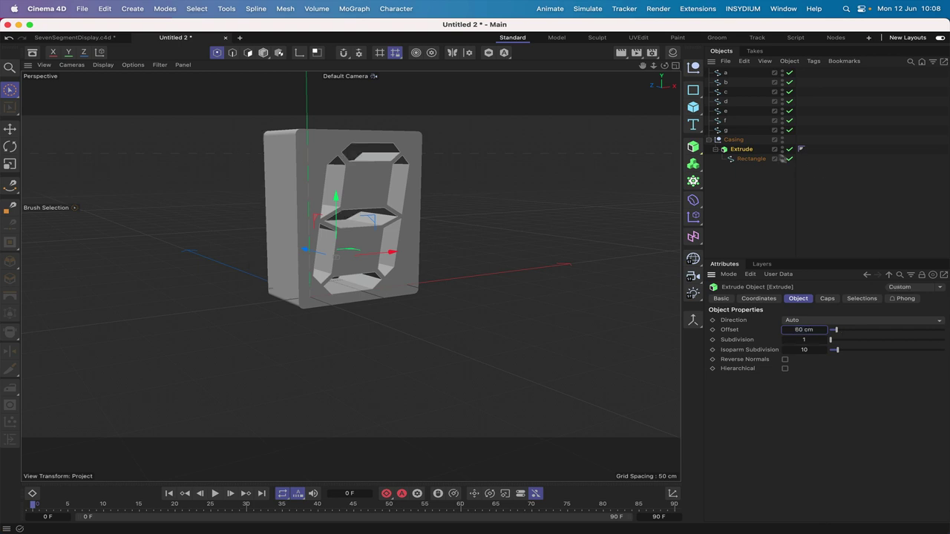
pyautogui.keyDown('alt'); pyautogui.moveTo(282, 257); pyautogui.dragTo(336, 257); pyautogui.keyUp('alt')
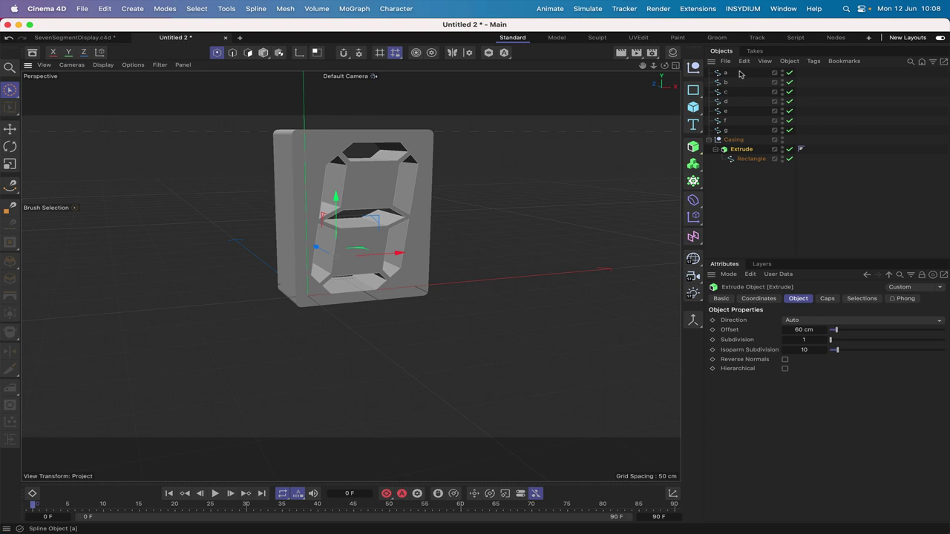
pyautogui.moveTo(739, 73); pyautogui.dragTo(720, 134)
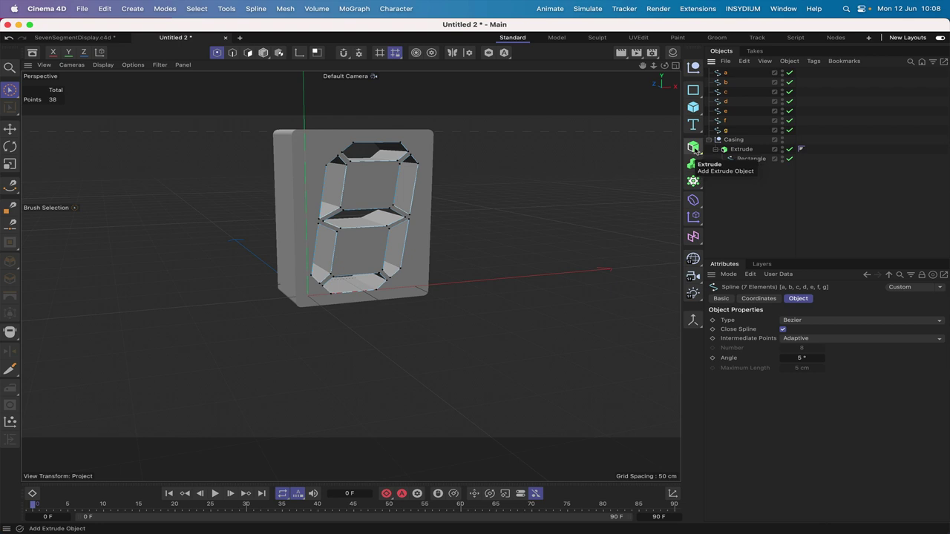
# Wrap each segment spline a–g in its own Extrude with 0 cm offset
pyautogui.keyDown('alt'); pyautogui.click(693, 148); pyautogui.keyUp('alt')
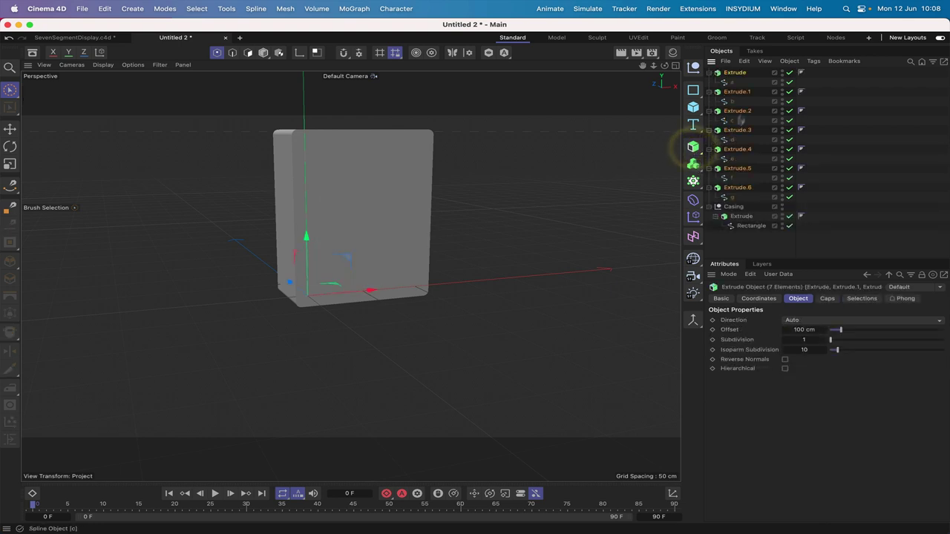
pyautogui.doubleClick(802, 329)
pyautogui.write('0')
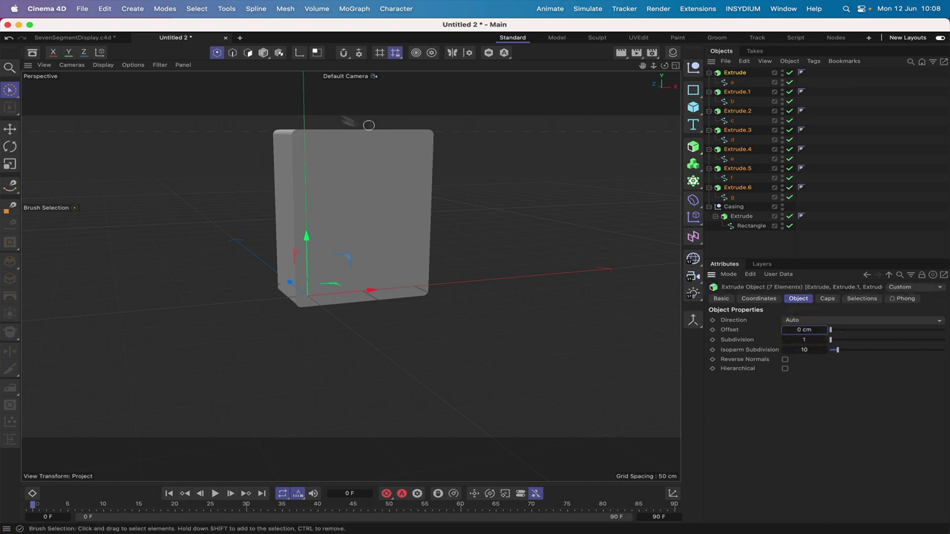
# Switch the viewport display to Gouraud Shading (Lines)
pyautogui.click(103, 64)
pyautogui.click(110, 103)
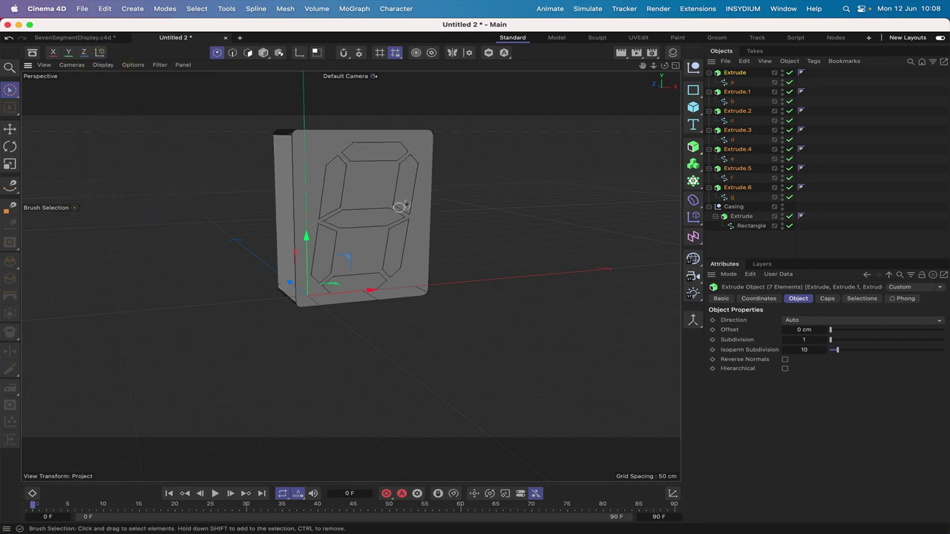
pyautogui.moveTo(664, 65); pyautogui.dragTo(586, 74)
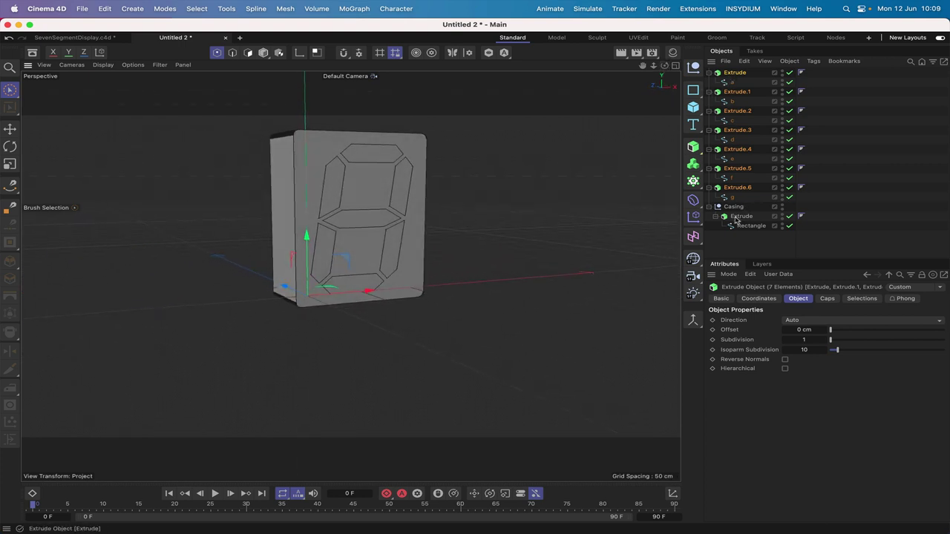
pyautogui.click(736, 217)
# Give the casing Extrude's start and end caps a 0.5 cm round bevel
pyautogui.click(826, 299)
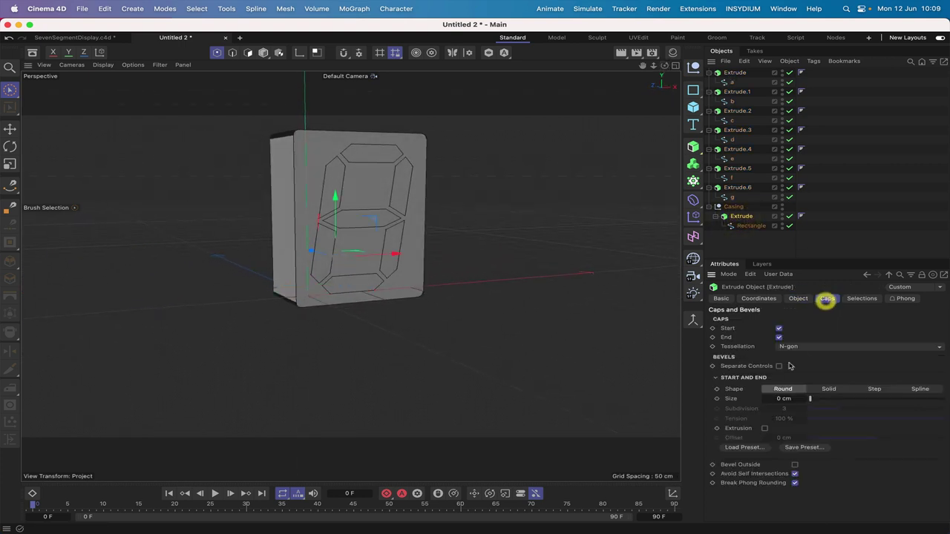
pyautogui.click(781, 400)
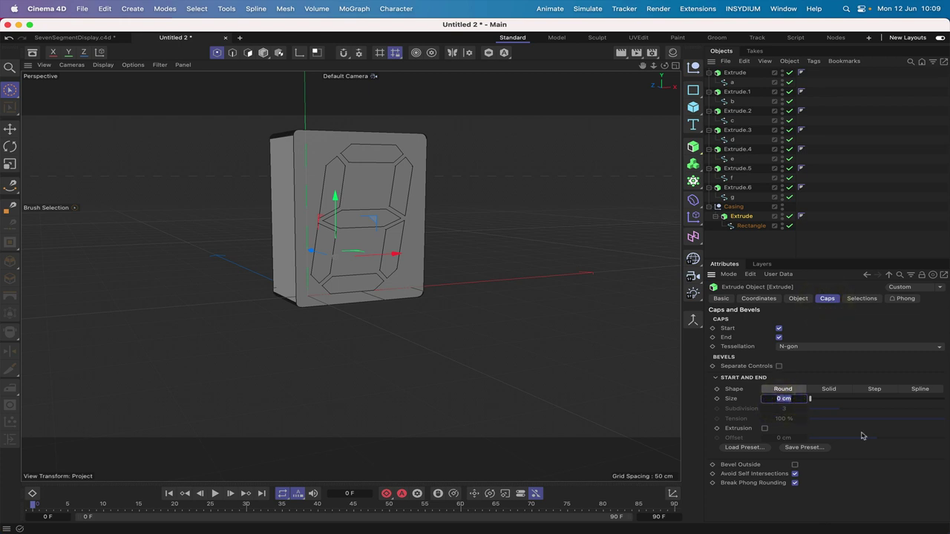
pyautogui.write('.5')
pyautogui.press('Return')
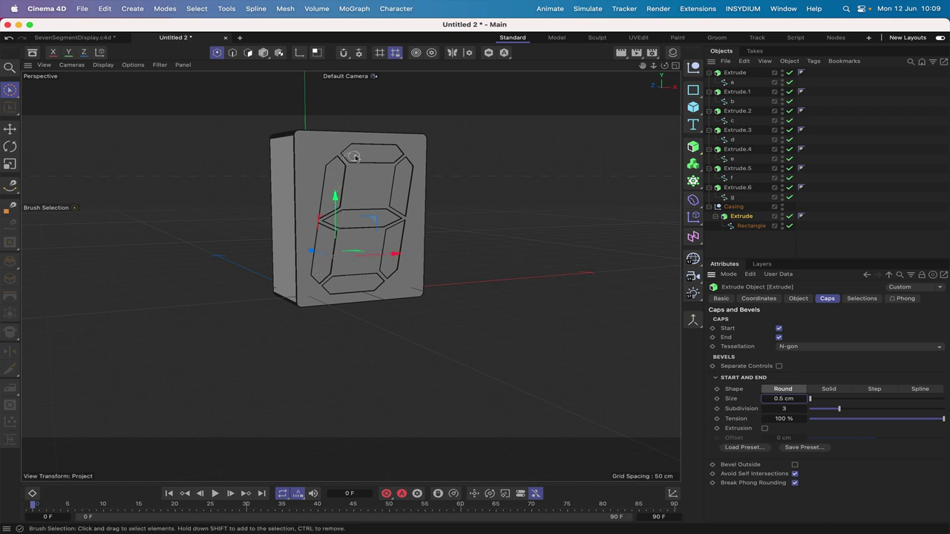
pyautogui.moveTo(664, 66); pyautogui.dragTo(643, 70)
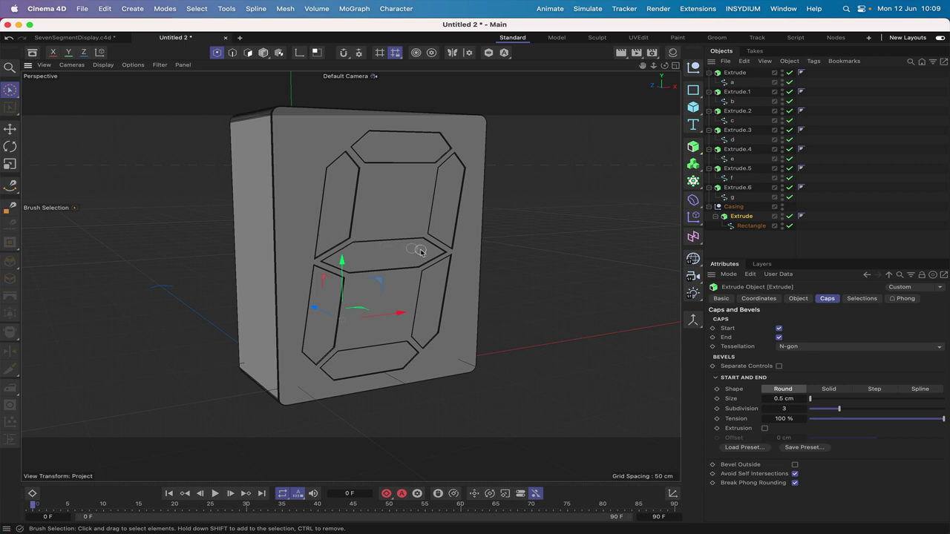
# Create a new material and name it OFF
pyautogui.click(603, 128)
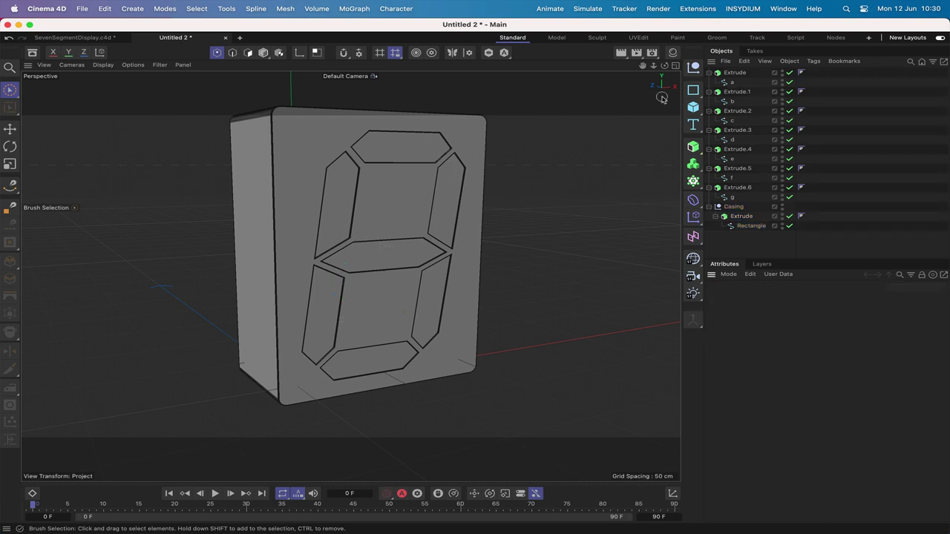
pyautogui.click(670, 52)
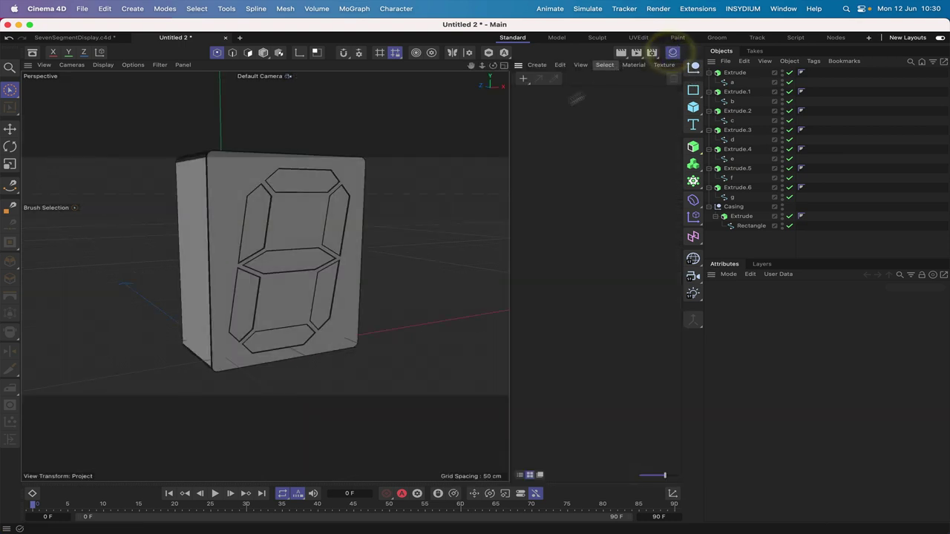
pyautogui.doubleClick(530, 102)
pyautogui.doubleClick(525, 98)
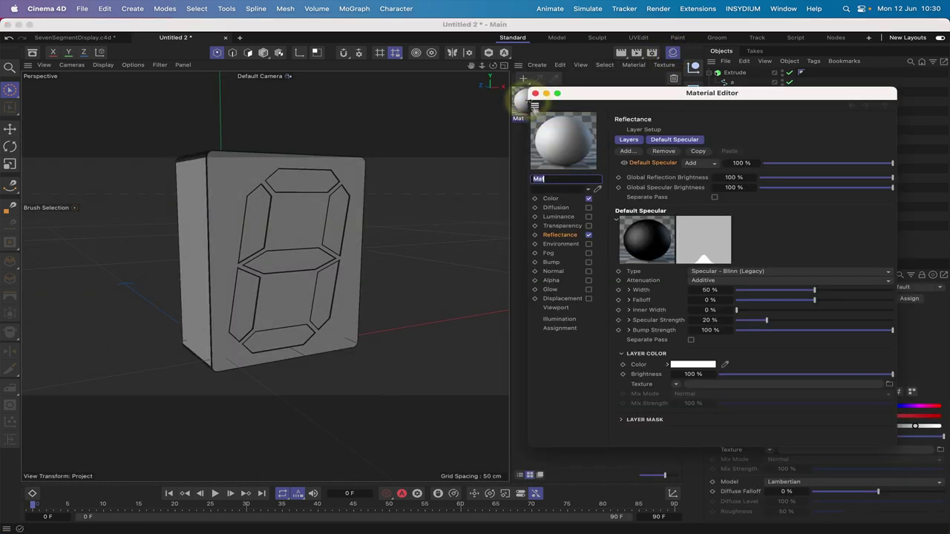
pyautogui.write('C')
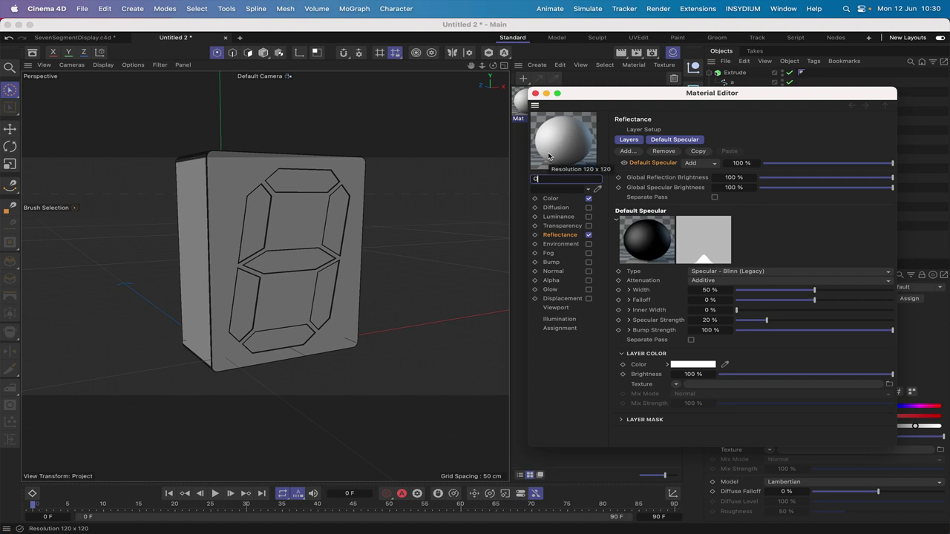
pyautogui.write('FF')
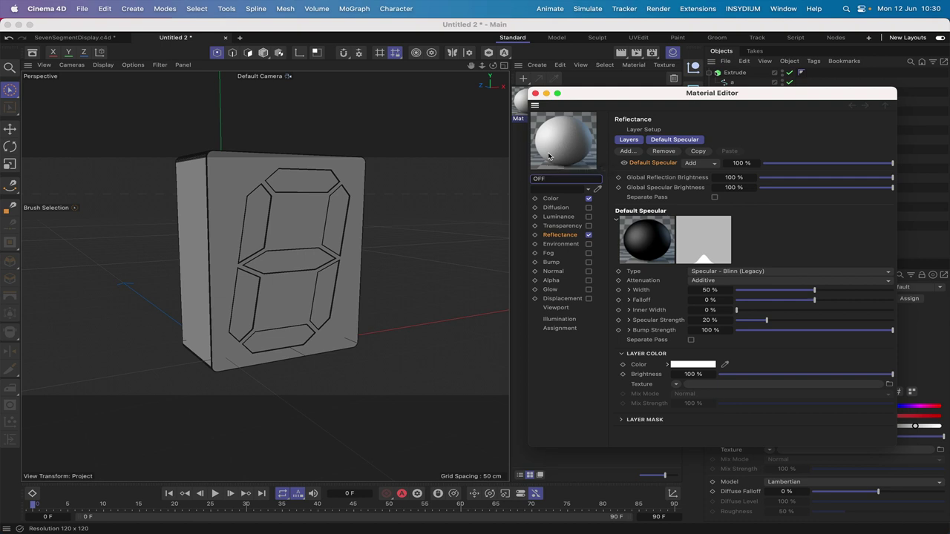
# Set the OFF material's colour to dark red
pyautogui.click(552, 199)
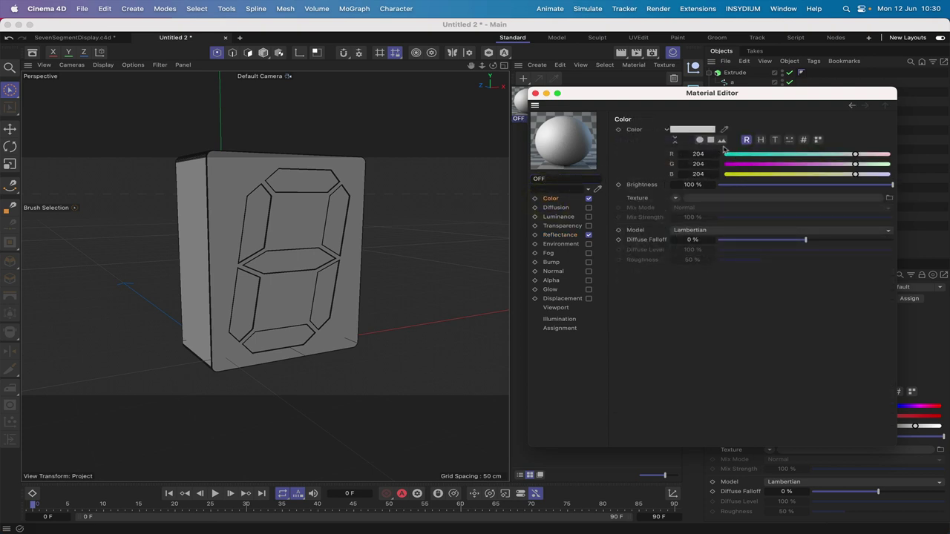
pyautogui.click(747, 141)
pyautogui.click(735, 164)
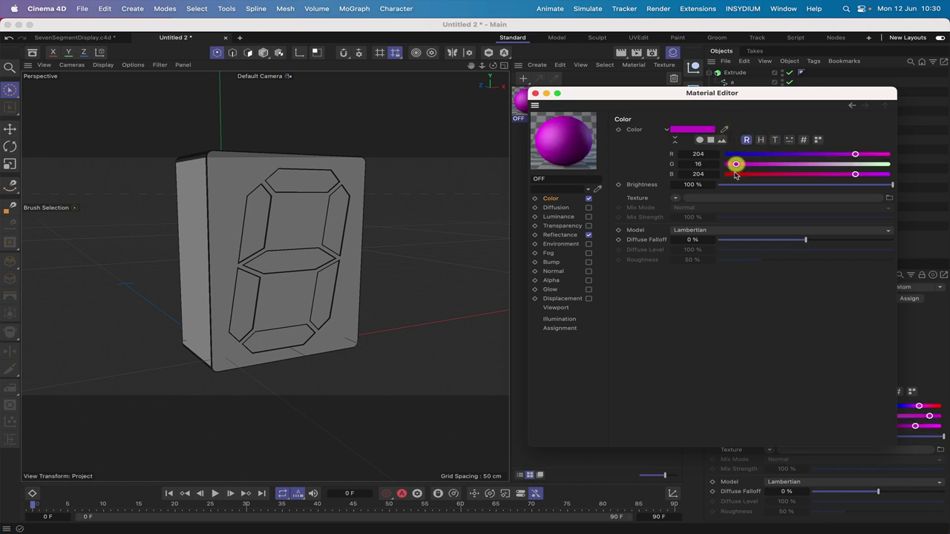
pyautogui.click(730, 173)
pyautogui.moveTo(775, 155); pyautogui.dragTo(731, 164)
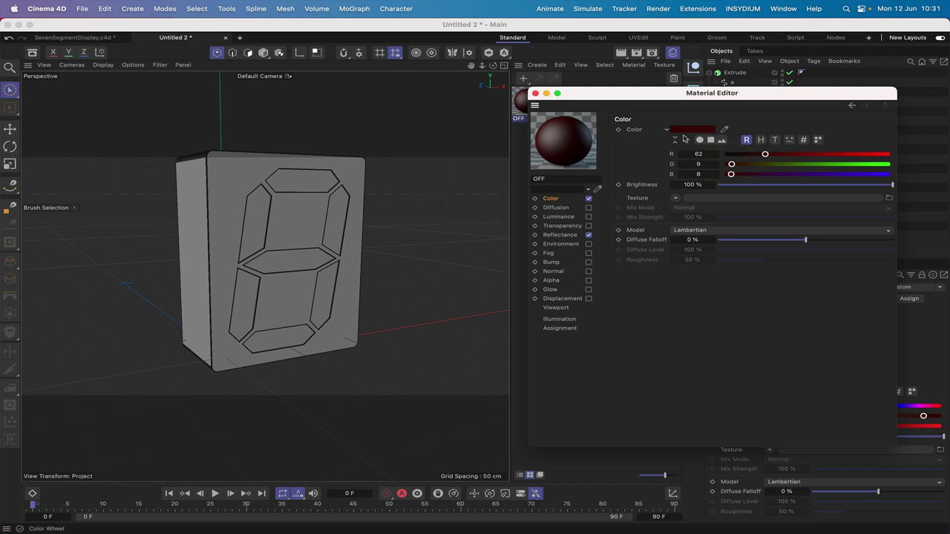
# Replace the default specular layer with a Beckmann reflectance layer using Additive attenuation
pyautogui.click(557, 234)
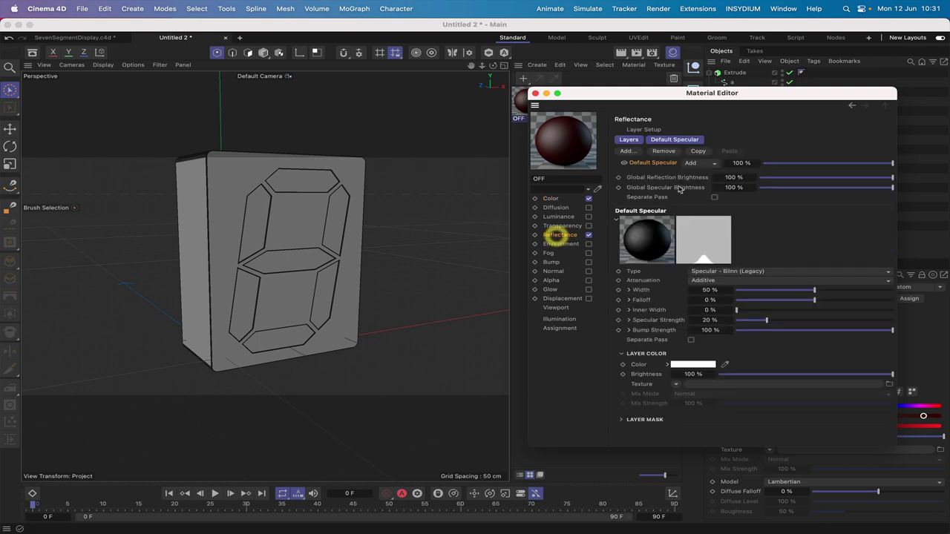
pyautogui.click(665, 151)
pyautogui.click(629, 152)
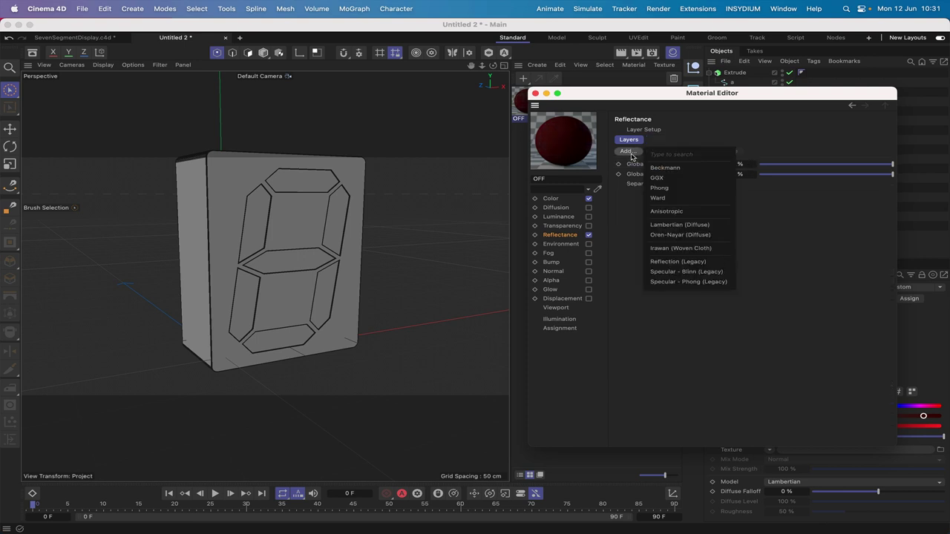
pyautogui.click(668, 169)
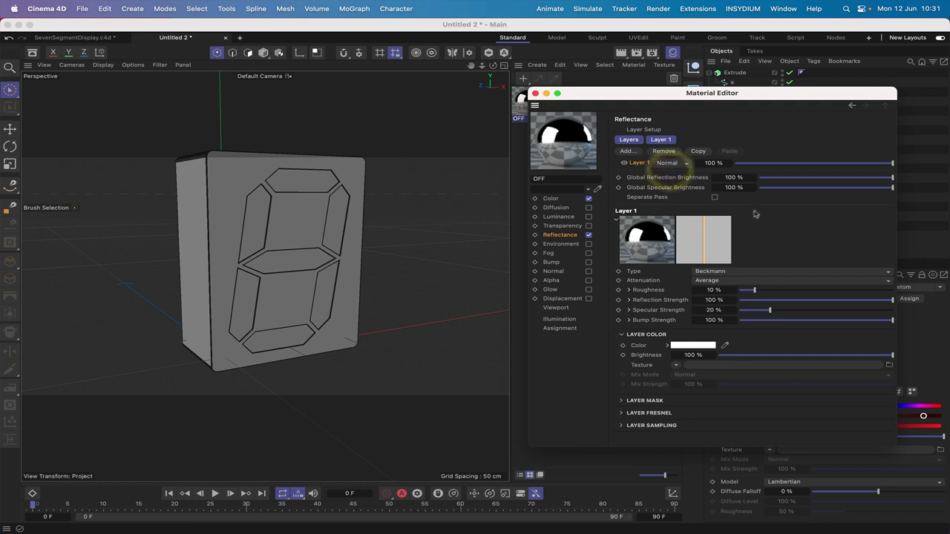
pyautogui.click(704, 282)
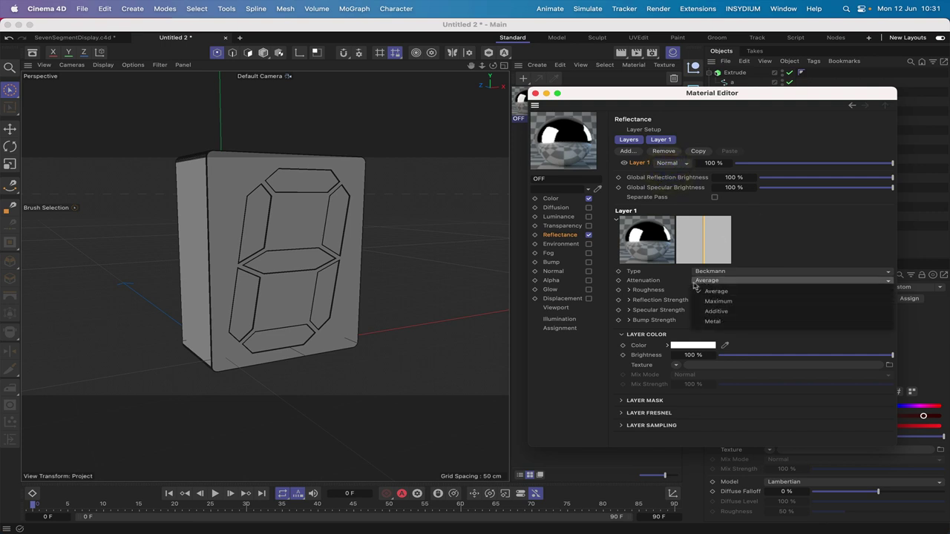
pyautogui.click(715, 312)
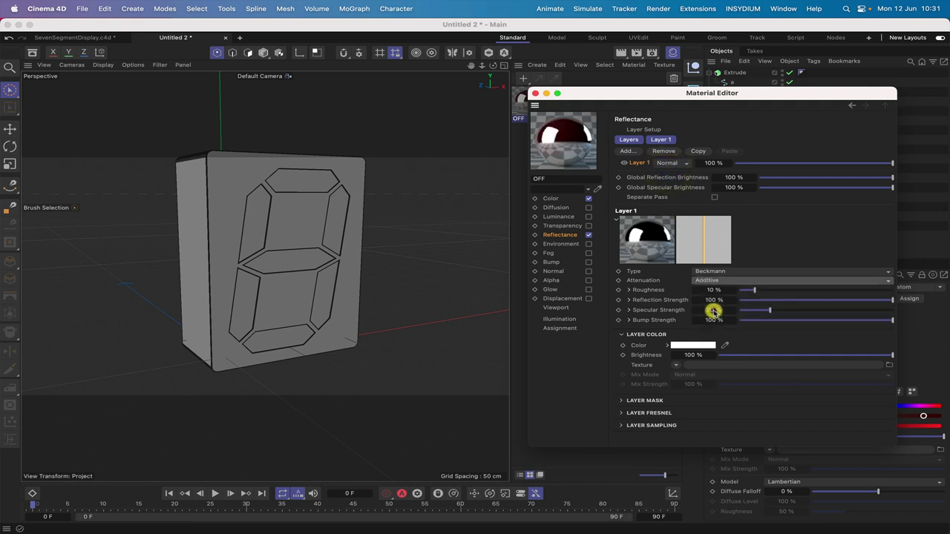
# Give the reflectance layer a pink tint
pyautogui.click(683, 346)
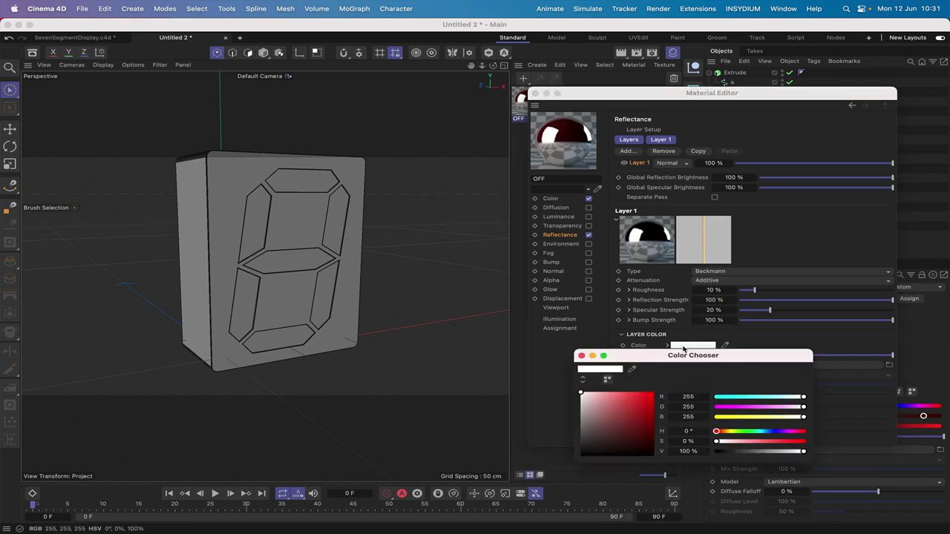
pyautogui.click(605, 405)
pyautogui.moveTo(605, 406); pyautogui.dragTo(607, 405)
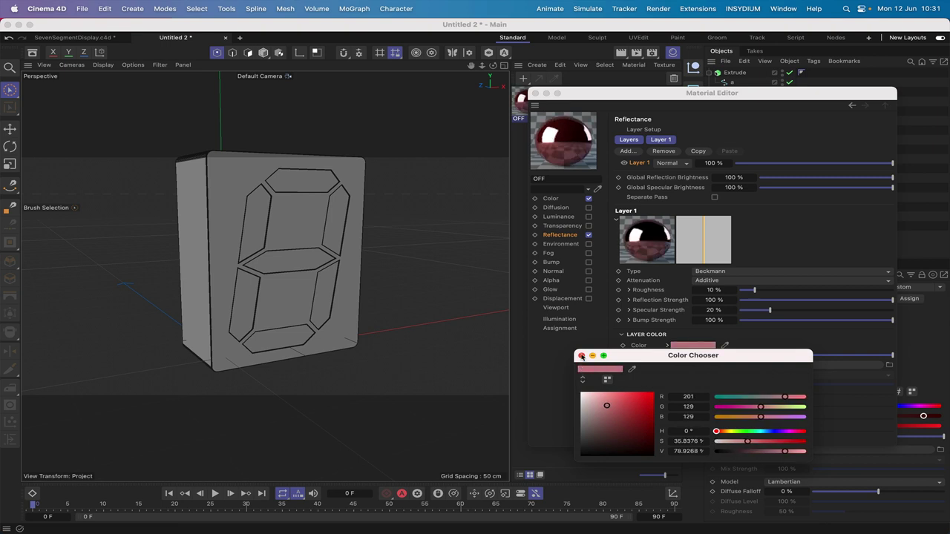
pyautogui.click(582, 356)
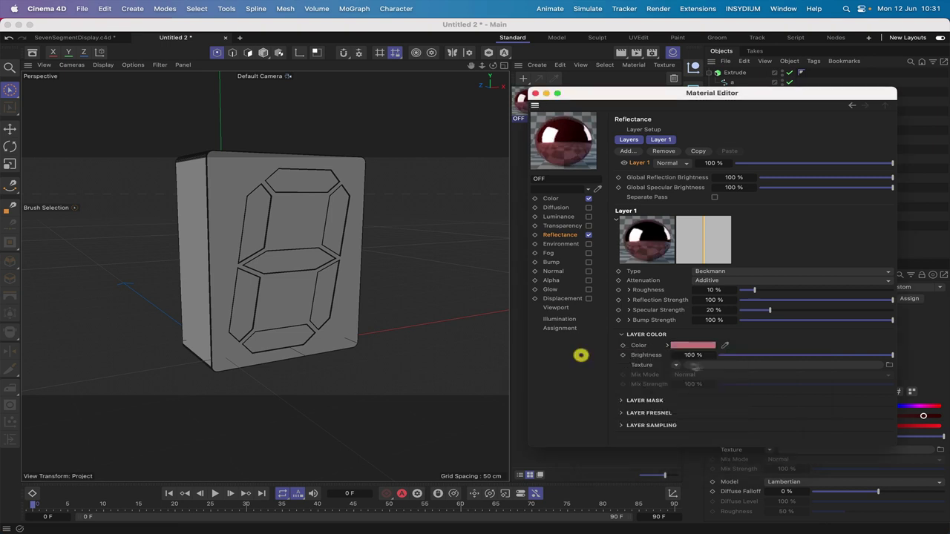
# Set the layer's Roughness to 4 % and Reflection Strength to 85 %
pyautogui.click(714, 290)
pyautogui.write('4')
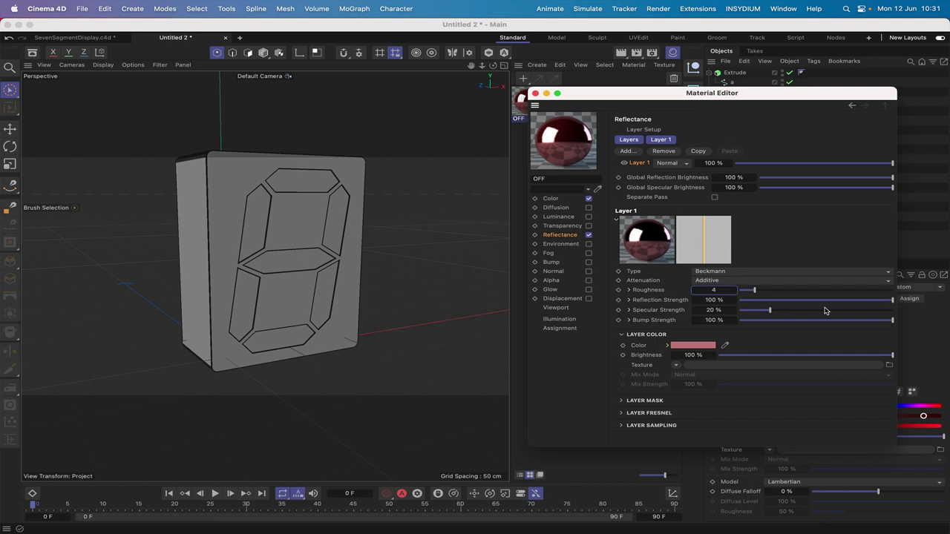
pyautogui.press('Return')
pyautogui.moveTo(892, 300); pyautogui.dragTo(887, 301)
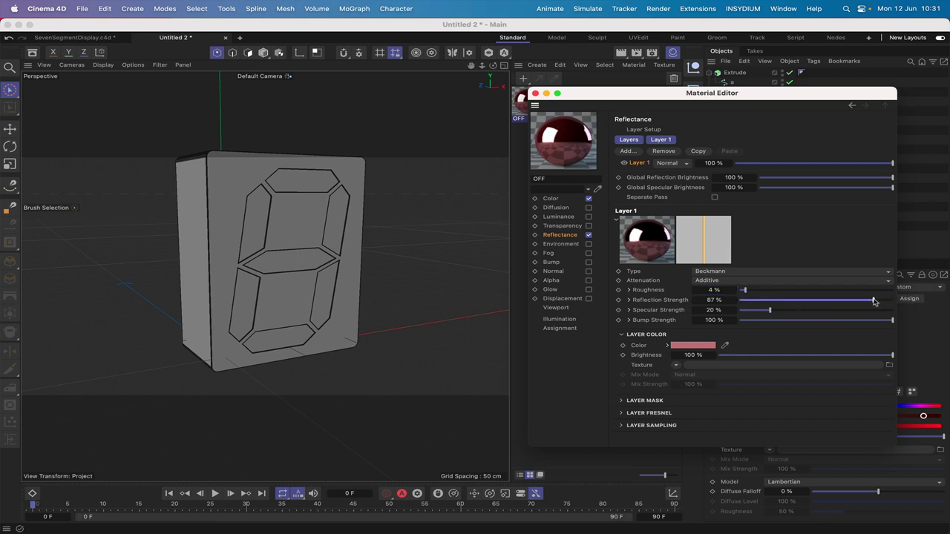
pyautogui.click(869, 300)
# Drop the OFF material onto the top segment and preview the dark red result in a render
pyautogui.click(536, 93)
pyautogui.moveTo(528, 102); pyautogui.dragTo(307, 178)
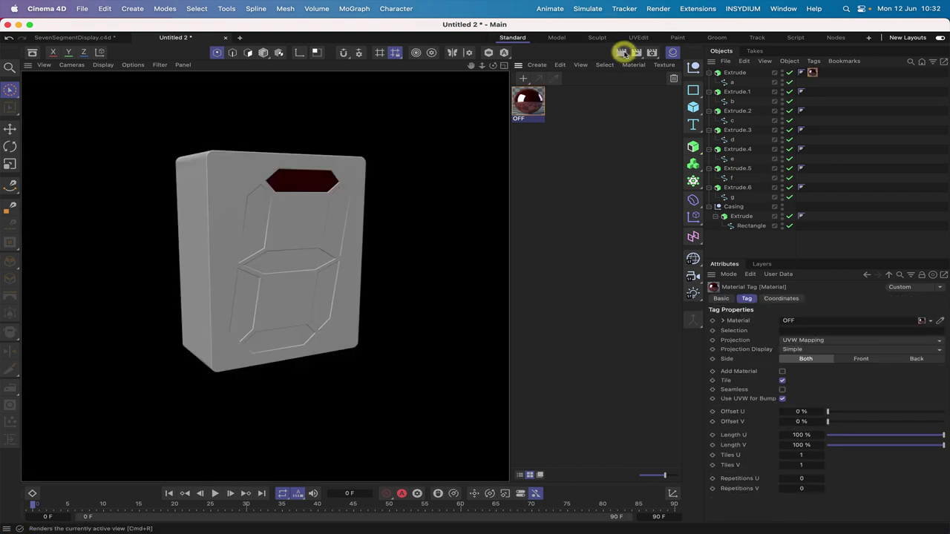
pyautogui.click(622, 52)
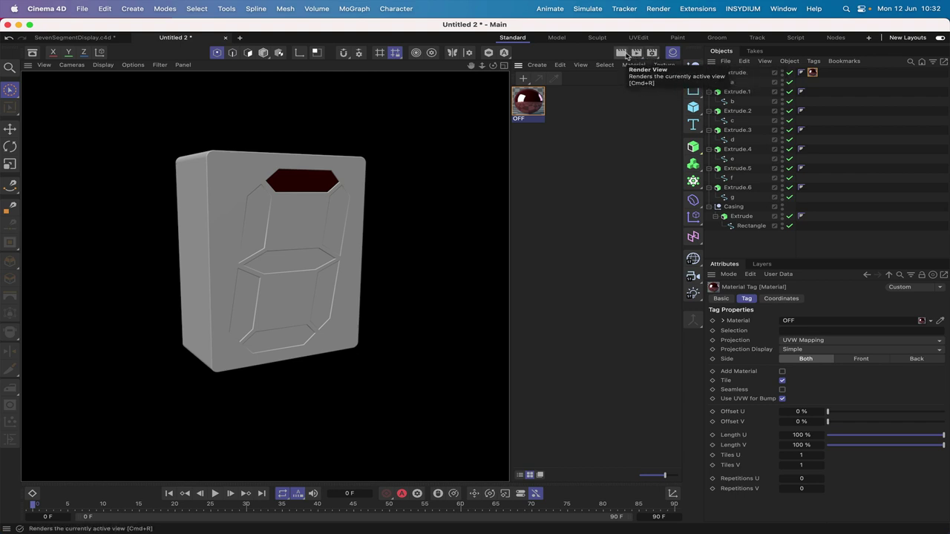
pyautogui.click(465, 122)
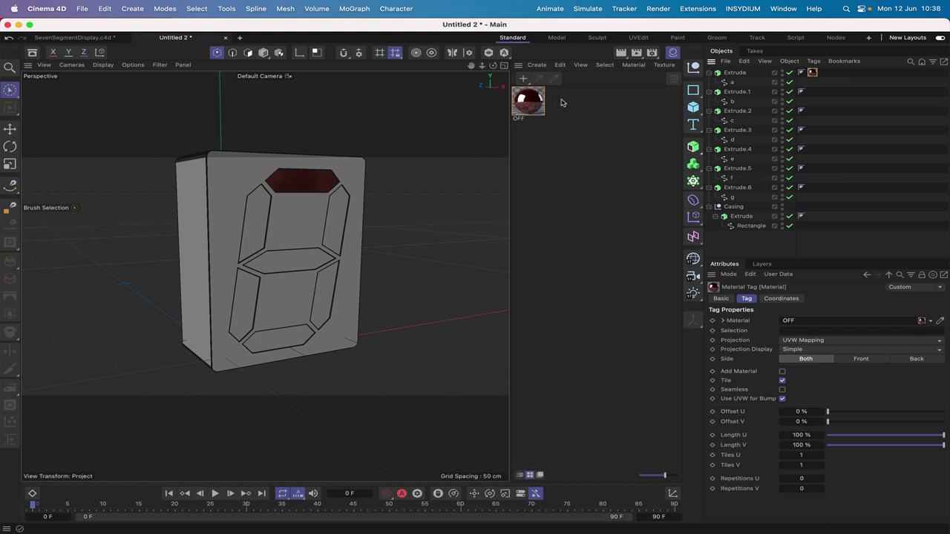
# Create a second material after OFF and name it ON
pyautogui.doubleClick(563, 100)
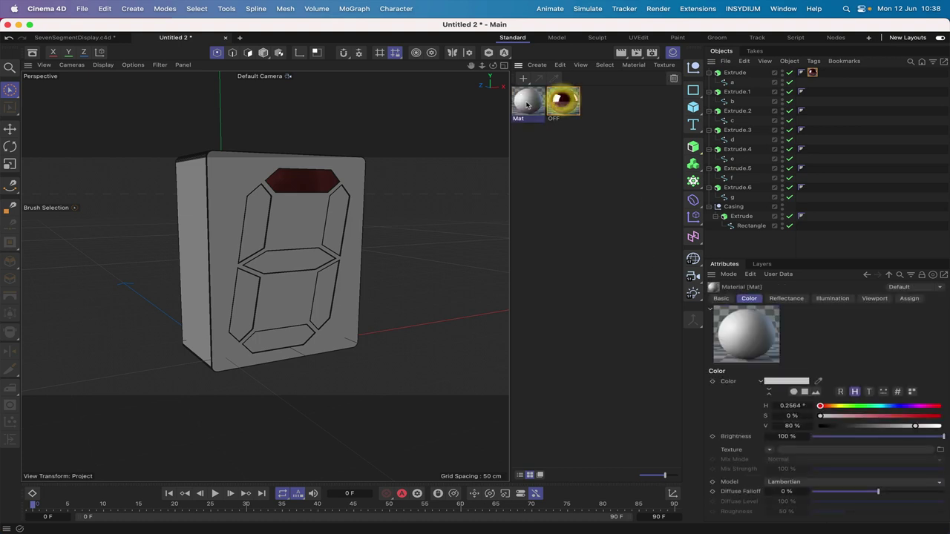
pyautogui.moveTo(526, 104); pyautogui.dragTo(587, 106)
pyautogui.doubleClick(558, 118)
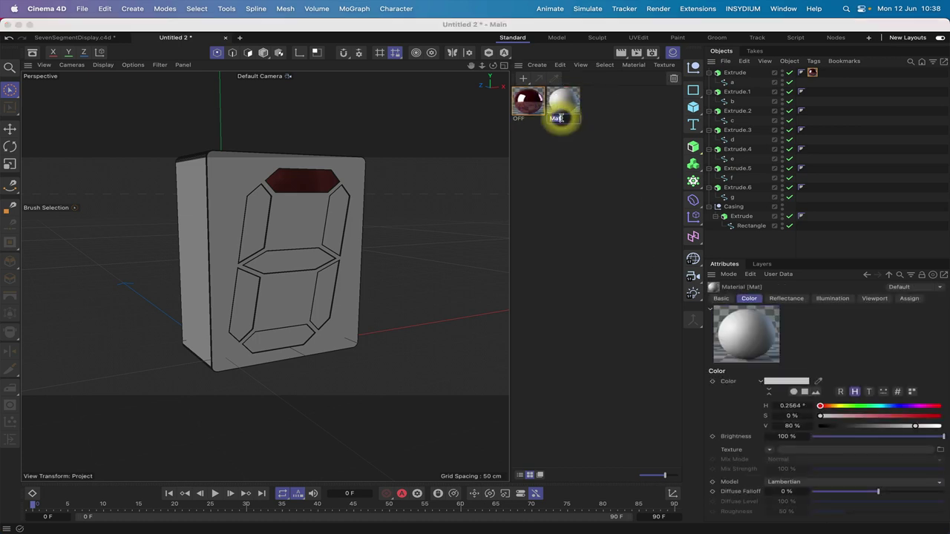
pyautogui.write('ON')
pyautogui.press('Return')
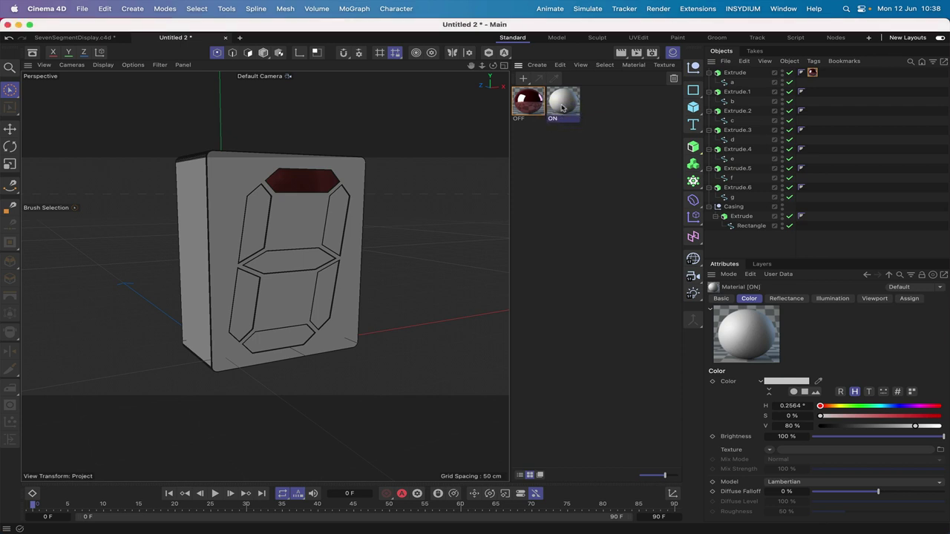
# Disable ON's Color channel and enable Luminance in bright red (255, 6, 3)
pyautogui.doubleClick(562, 105)
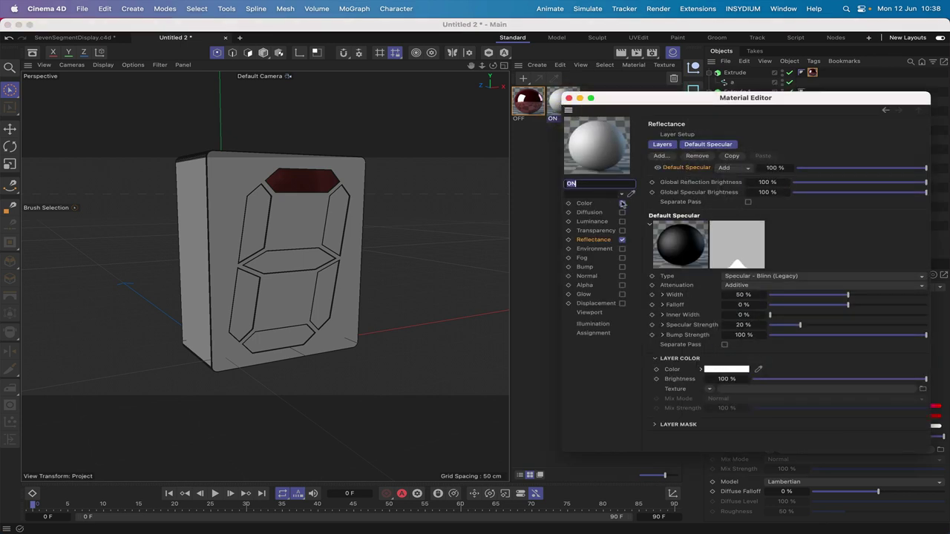
pyautogui.click(622, 203)
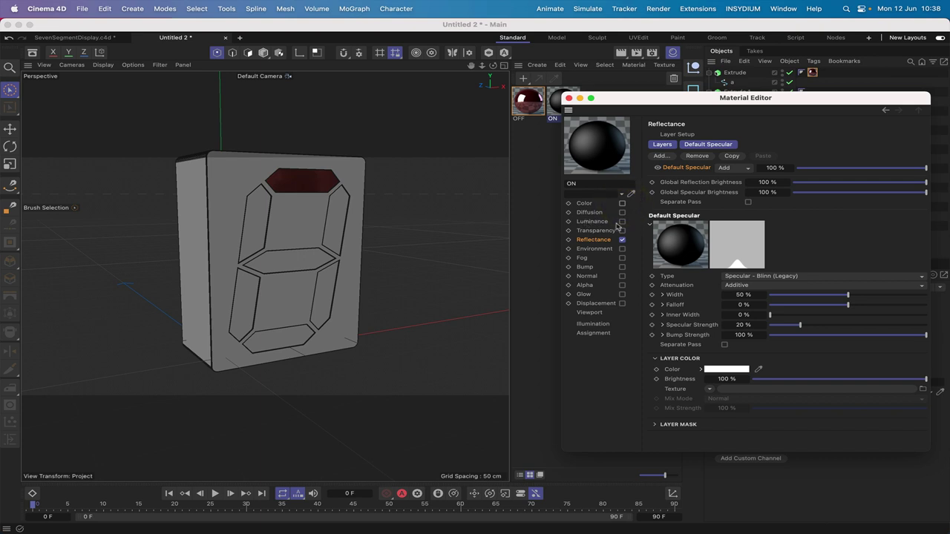
pyautogui.click(621, 221)
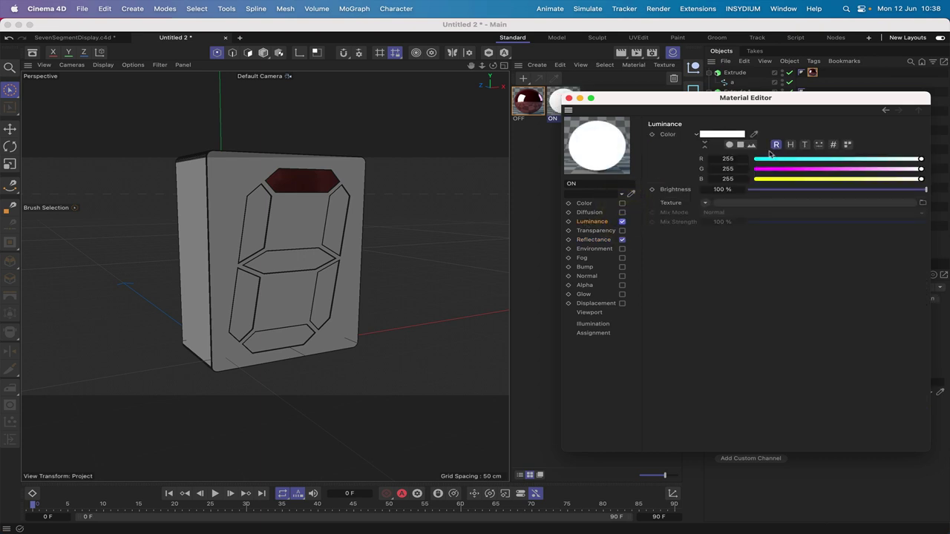
pyautogui.moveTo(760, 169); pyautogui.dragTo(758, 179)
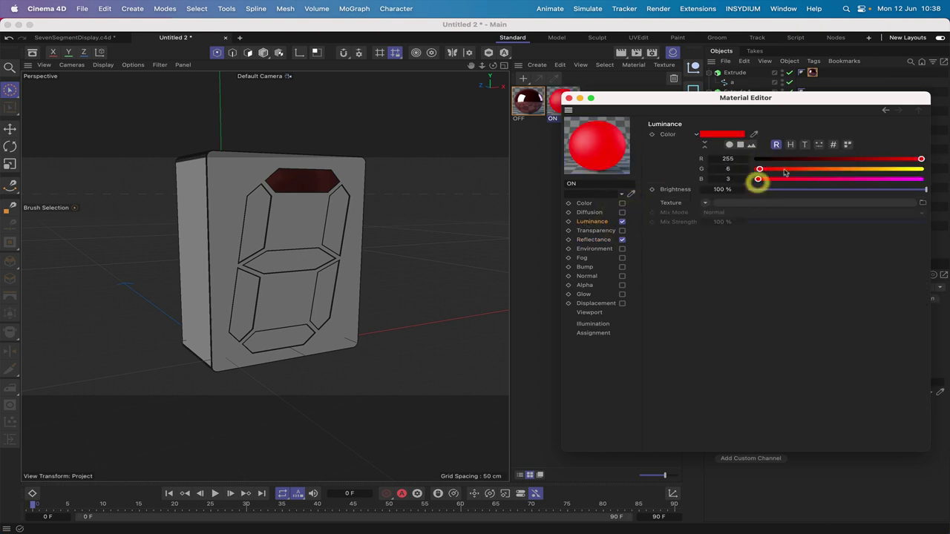
pyautogui.click(594, 240)
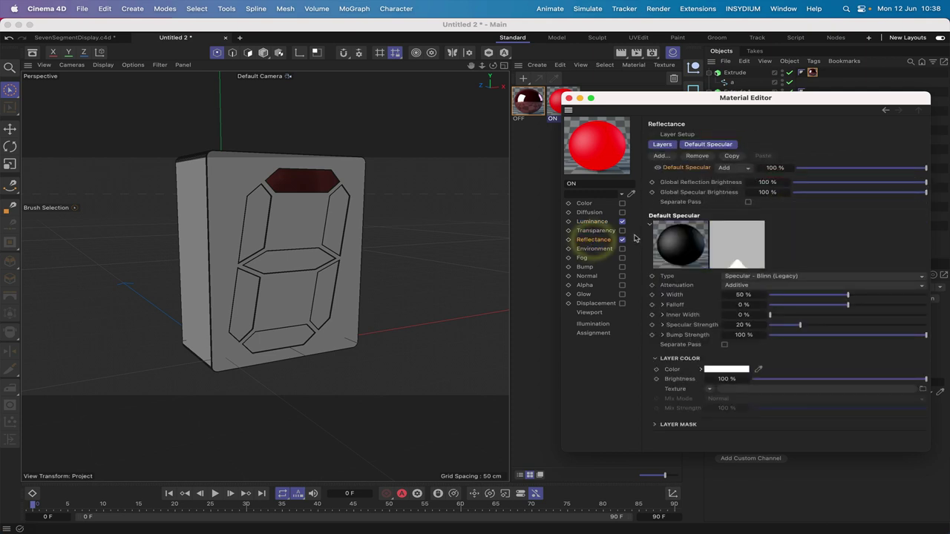
# Replace Default Specular with a Beckmann layer set to Additive attenuation
pyautogui.click(705, 157)
pyautogui.click(661, 156)
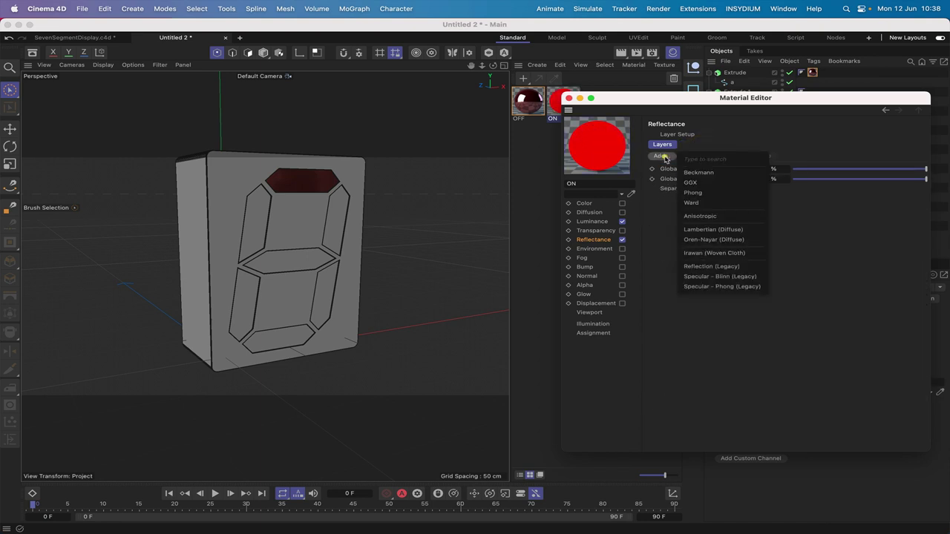
pyautogui.click(688, 169)
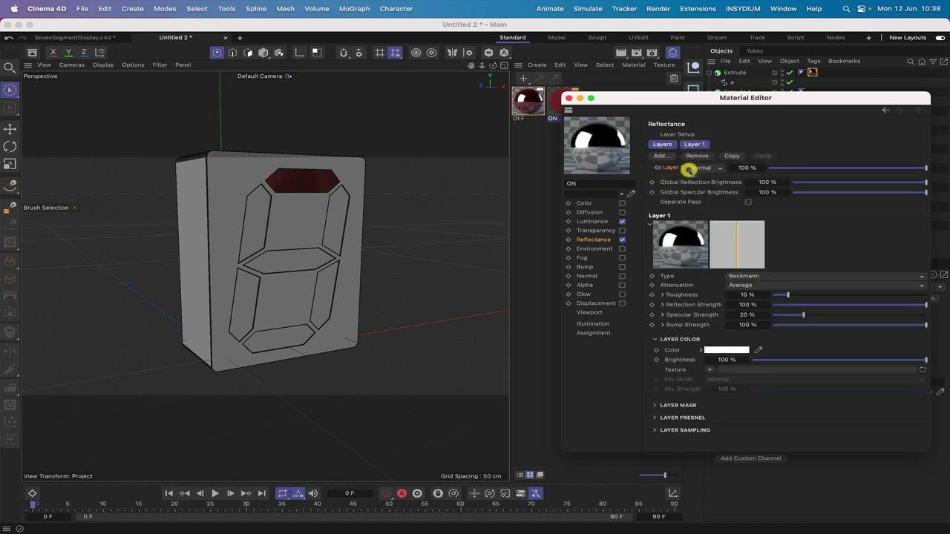
pyautogui.click(743, 286)
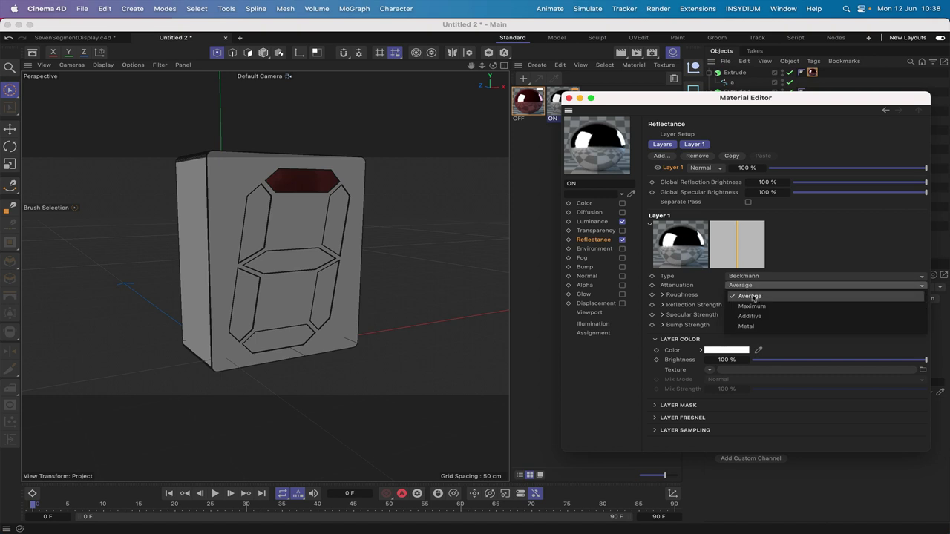
pyautogui.click(747, 315)
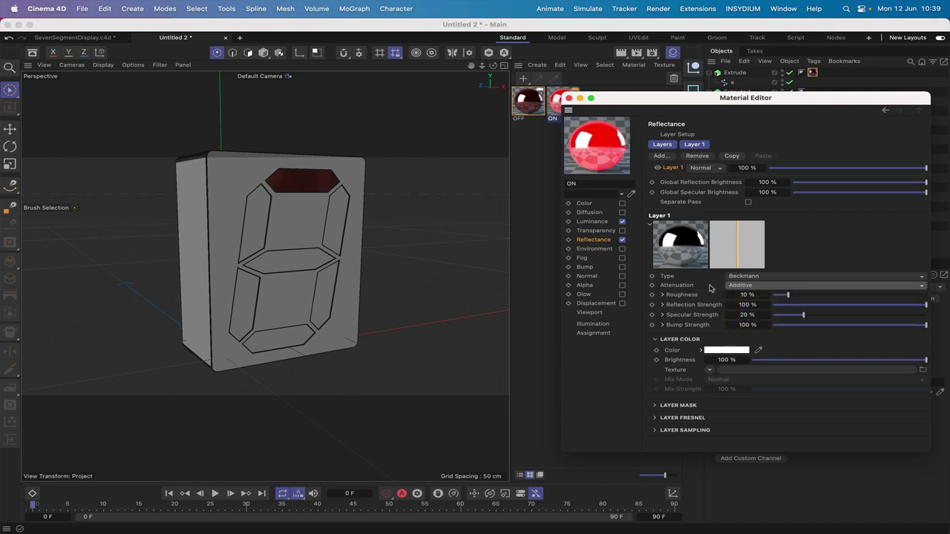
# Set the Beckmann layer's Roughness to 4 % and Reflection Strength to 85 %
pyautogui.doubleClick(748, 295)
pyautogui.write('4')
pyautogui.press('Return')
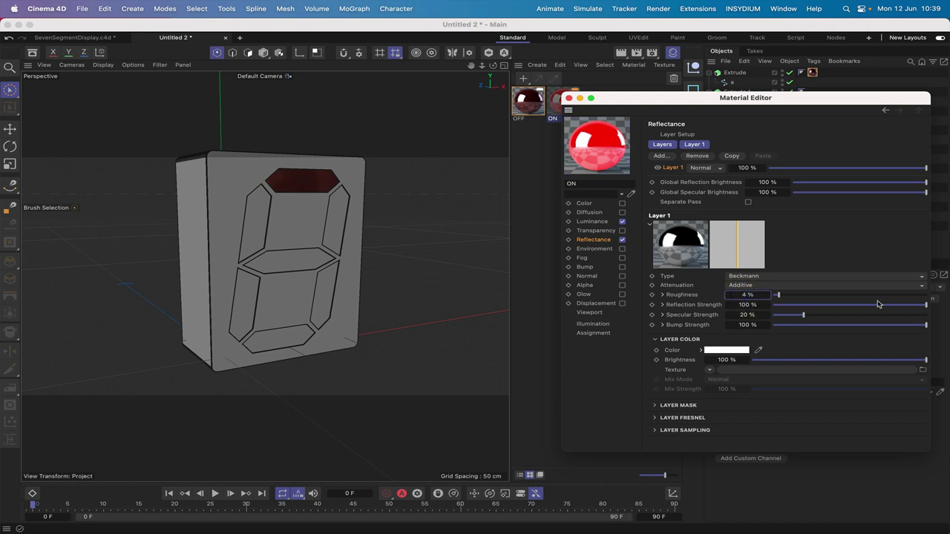
pyautogui.doubleClick(747, 304)
pyautogui.write('85')
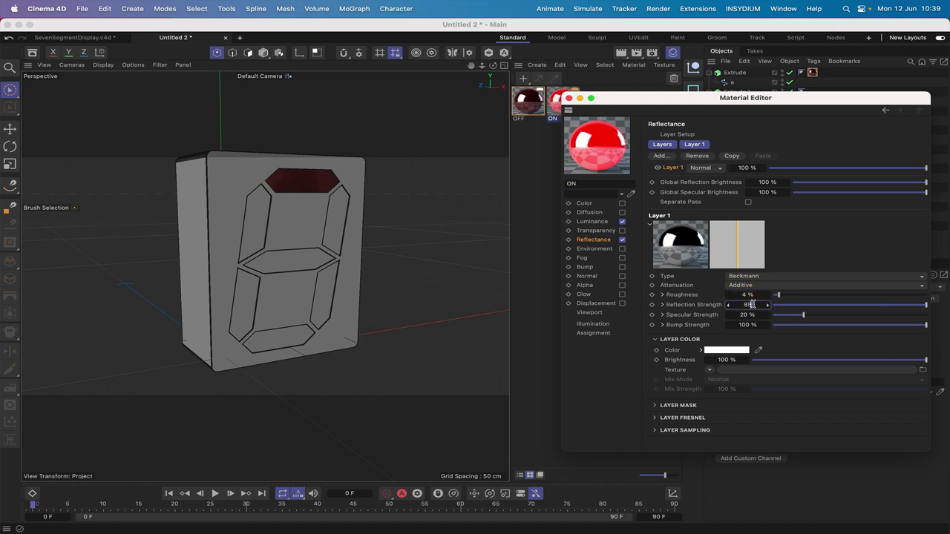
pyautogui.press('Return')
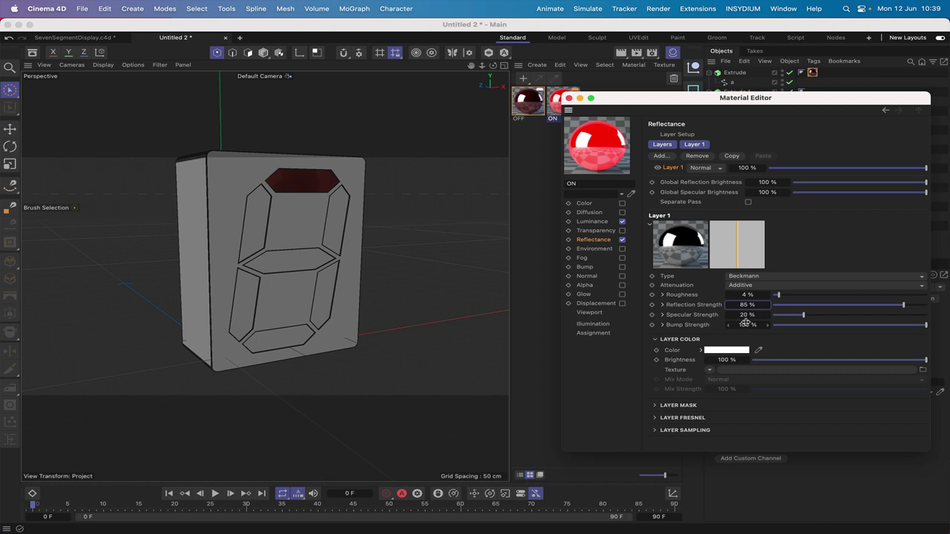
# Give the layer a pink colour, then apply ON to the upper-right segment b
pyautogui.click(730, 350)
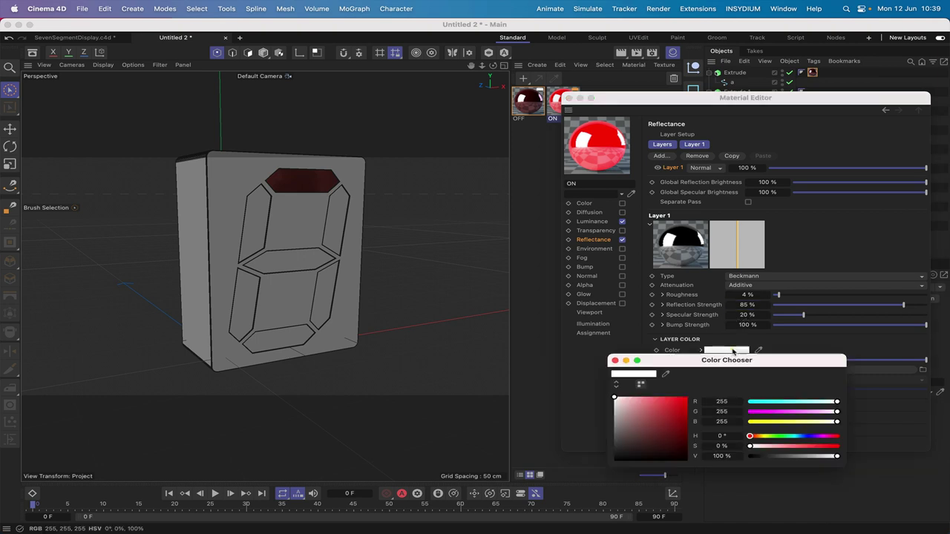
pyautogui.click(637, 409)
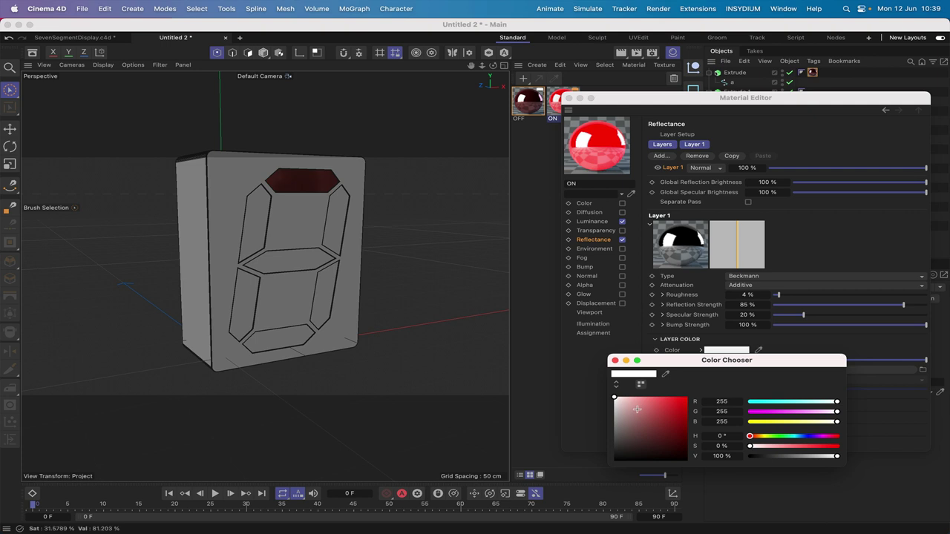
pyautogui.moveTo(637, 409); pyautogui.dragTo(638, 408)
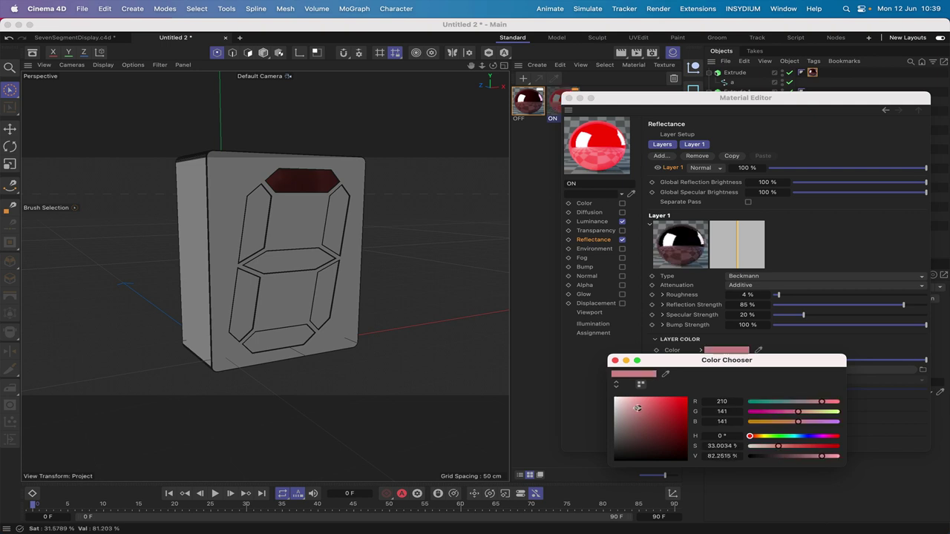
pyautogui.click(615, 361)
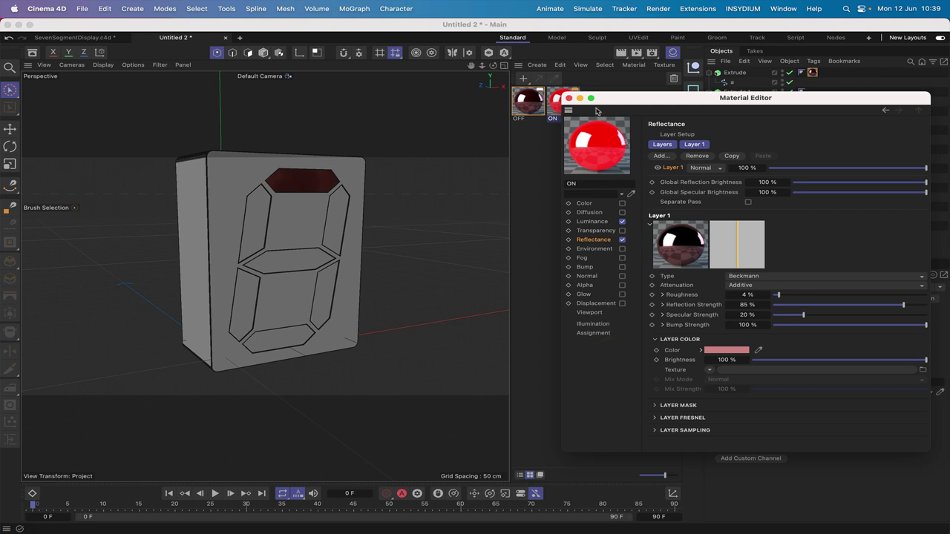
pyautogui.click(569, 98)
pyautogui.moveTo(564, 100); pyautogui.dragTo(335, 215)
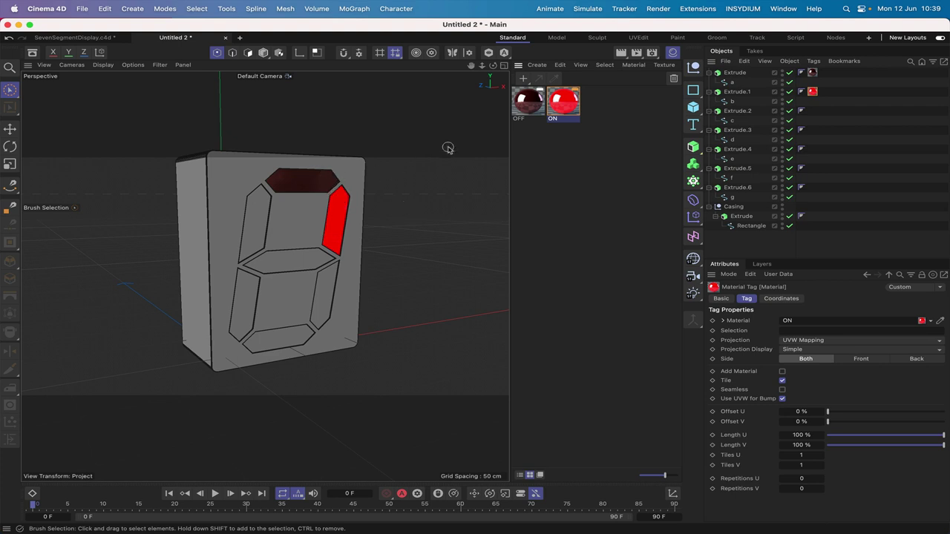
# Copy the ON material tag onto the remaining segment Extrudes so all seven show red
pyautogui.doubleClick(563, 101)
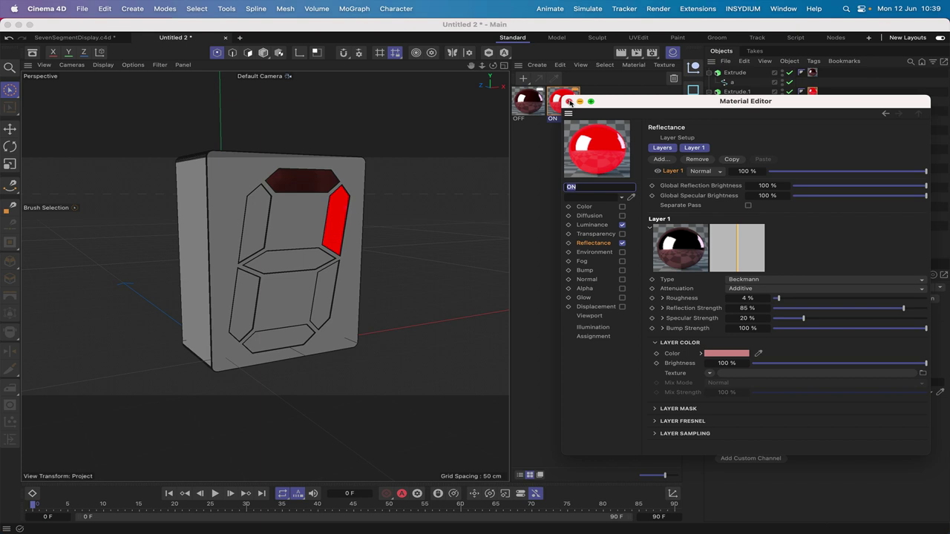
pyautogui.click(569, 101)
pyautogui.click(607, 102)
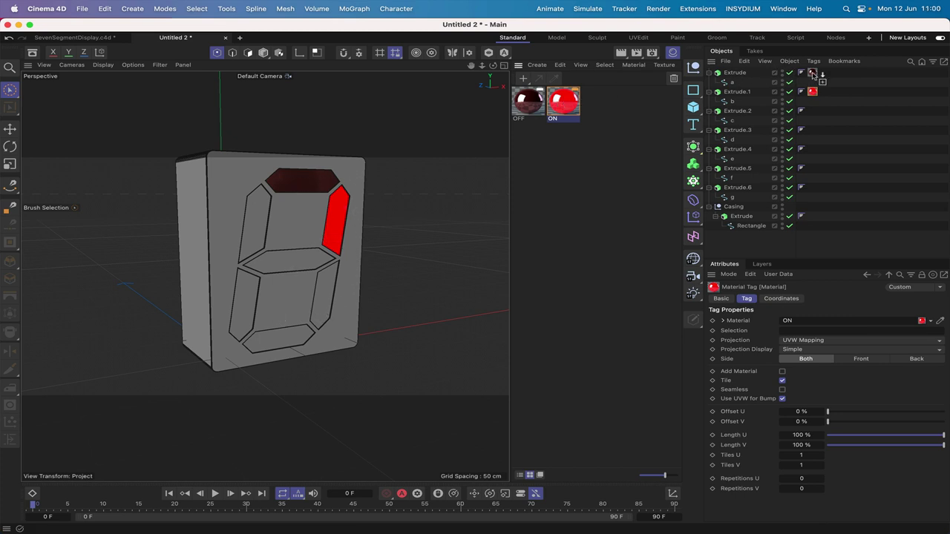
pyautogui.keyDown('ctrl'); pyautogui.moveTo(812, 72); pyautogui.dragTo(812, 73); pyautogui.keyUp('ctrl')
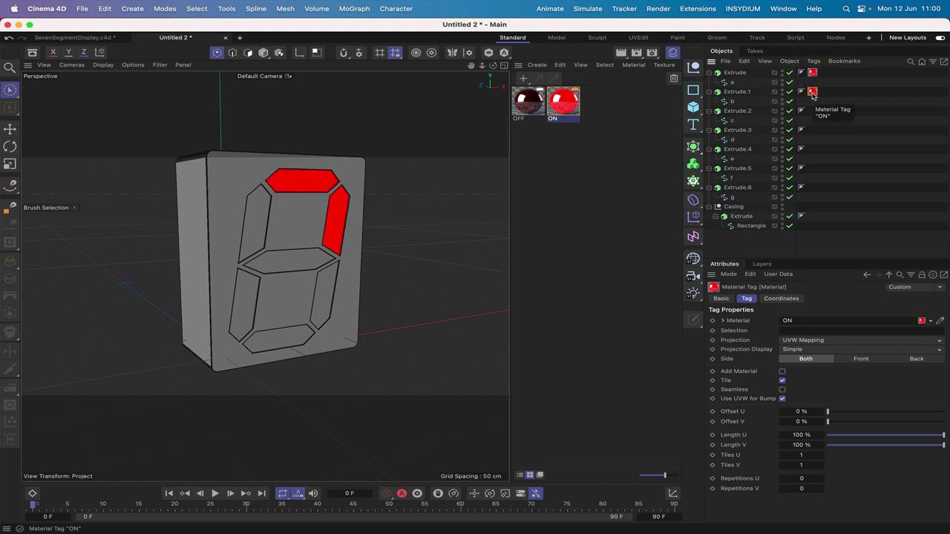
pyautogui.keyDown('ctrl'); pyautogui.moveTo(814, 111); pyautogui.dragTo(813, 187); pyautogui.keyUp('ctrl')
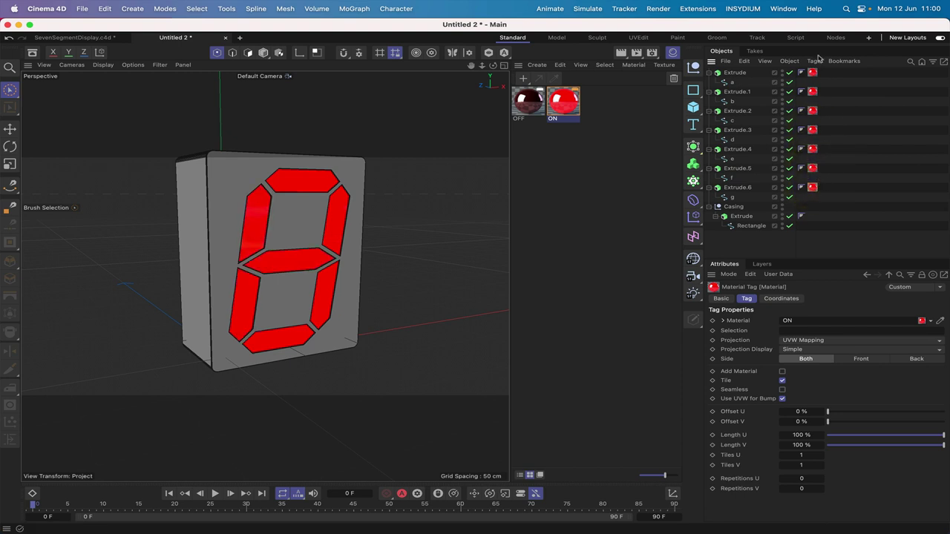
pyautogui.click(814, 72)
# Add a null named Xpresso and give it an XPresso tag
pyautogui.click(691, 68)
pyautogui.doubleClick(730, 72)
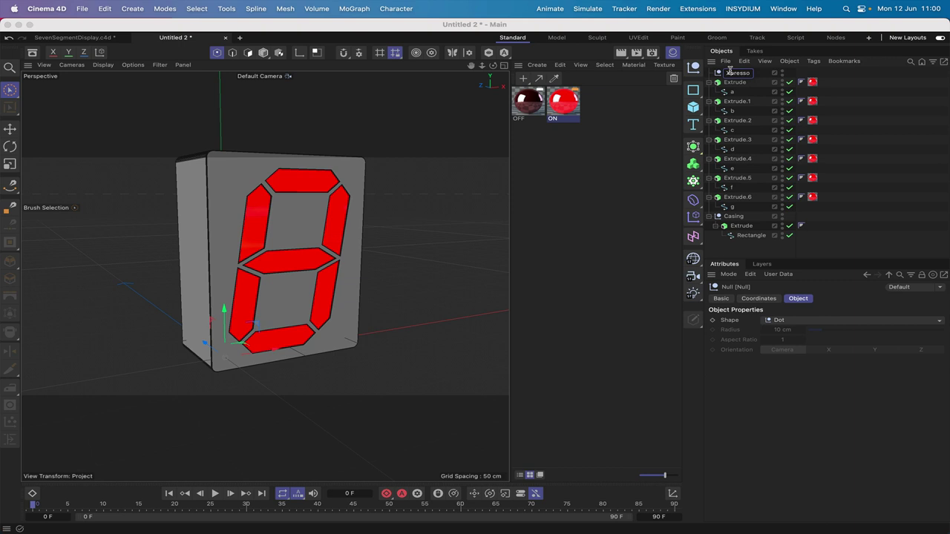
pyautogui.press('Return')
pyautogui.click(813, 61)
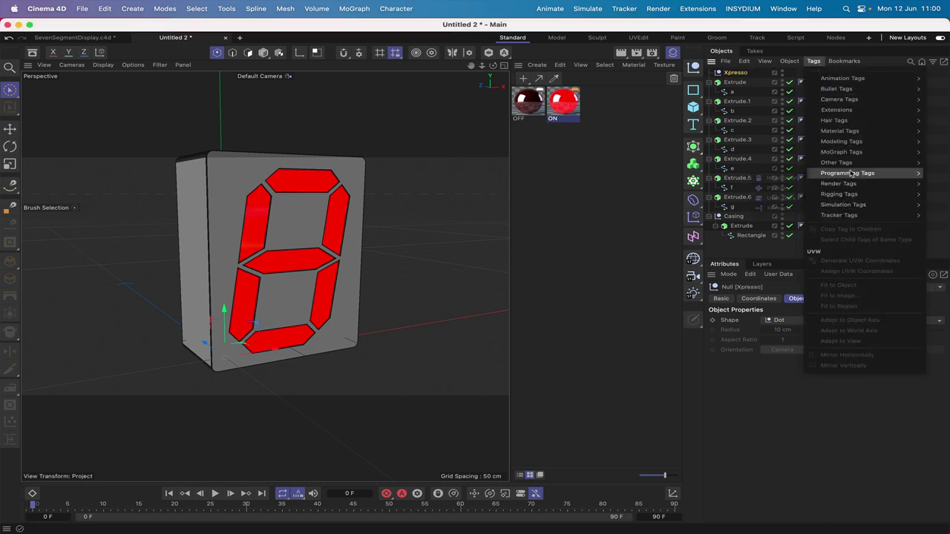
pyautogui.click(764, 196)
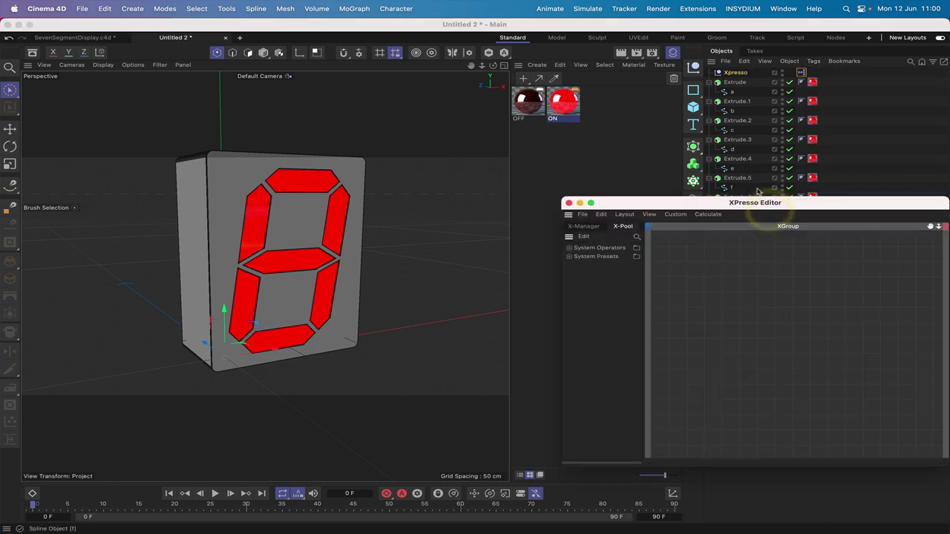
# Move and resize the XPresso Editor to the upper left so the digit stays visible
pyautogui.moveTo(753, 202); pyautogui.dragTo(280, 6)
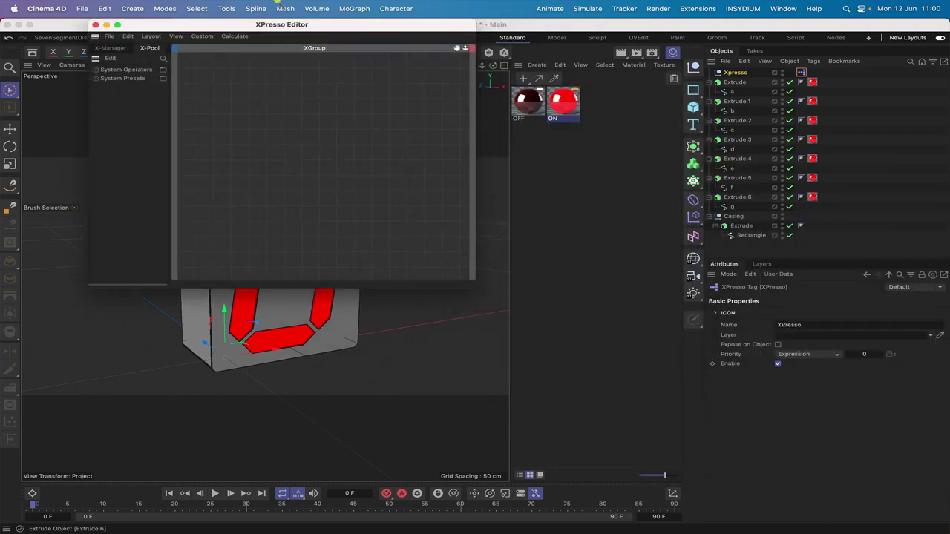
pyautogui.moveTo(473, 284); pyautogui.dragTo(594, 159)
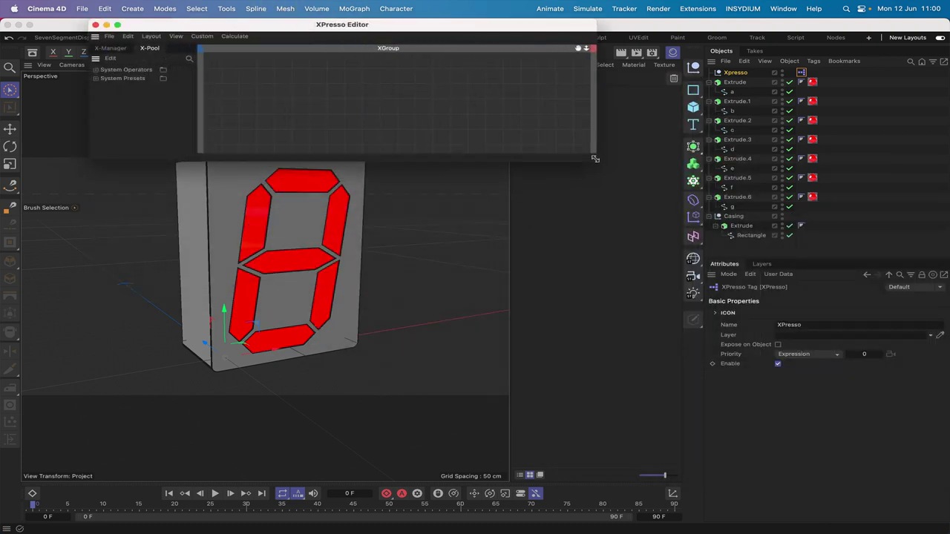
pyautogui.click(595, 158)
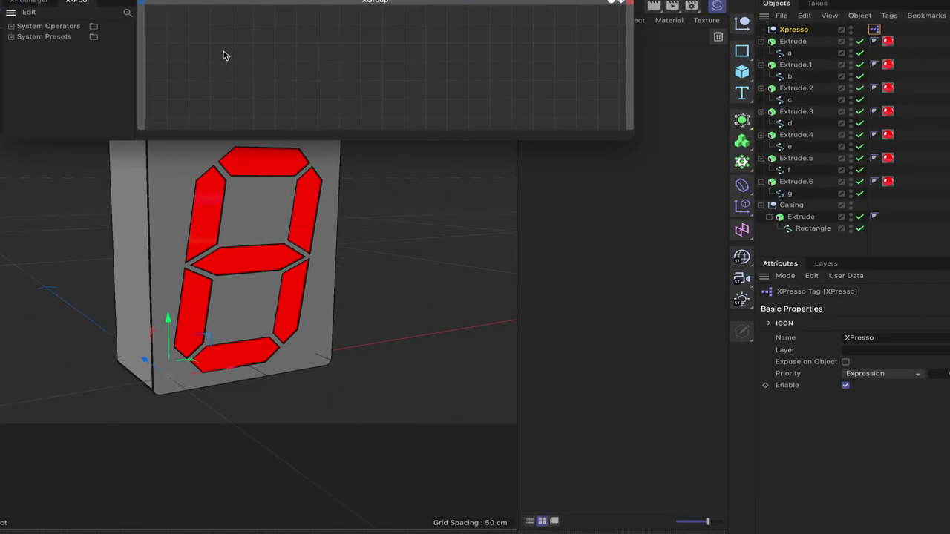
pyautogui.rightClick(186, 62)
# Add a Time node and replace its default Time output with a Frame output
pyautogui.moveTo(237, 84)
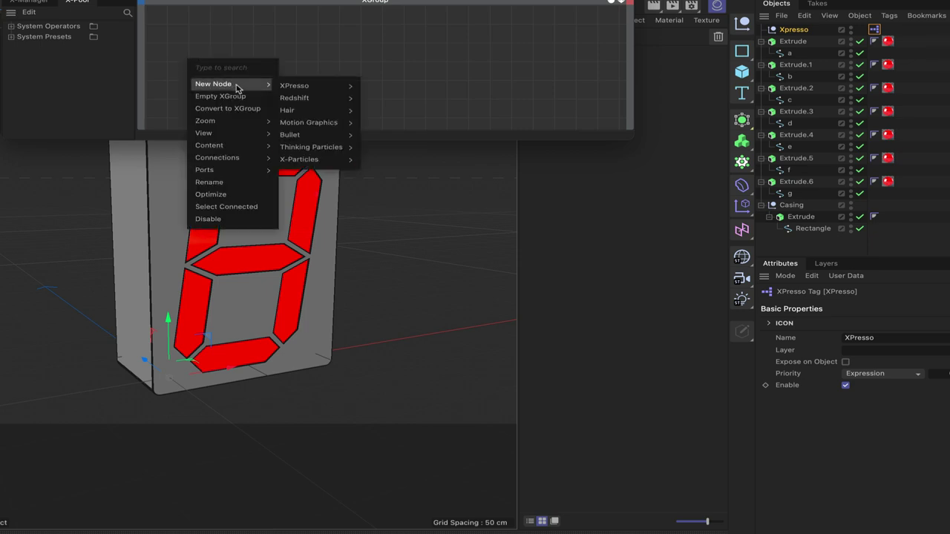
pyautogui.moveTo(321, 86)
pyautogui.moveTo(382, 87)
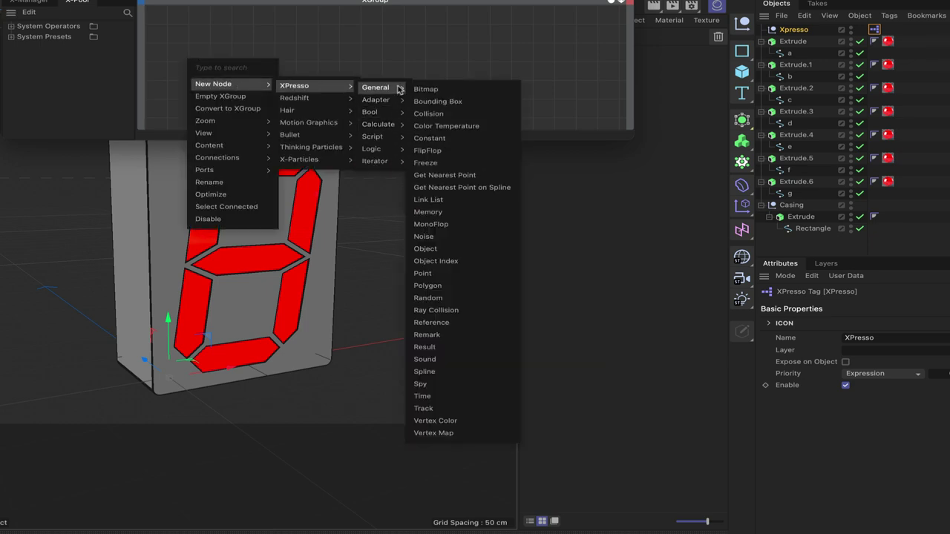
pyautogui.click(454, 396)
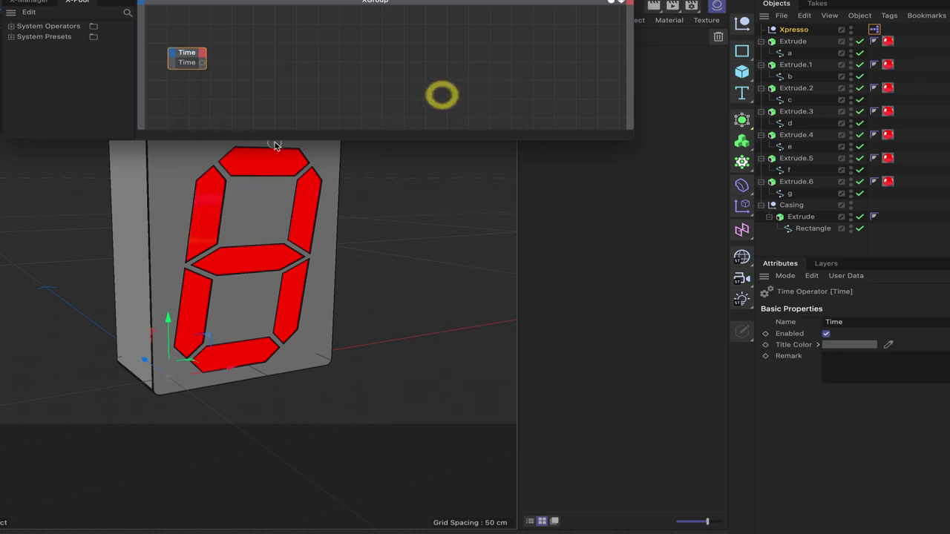
pyautogui.rightClick(202, 65)
pyautogui.click(217, 107)
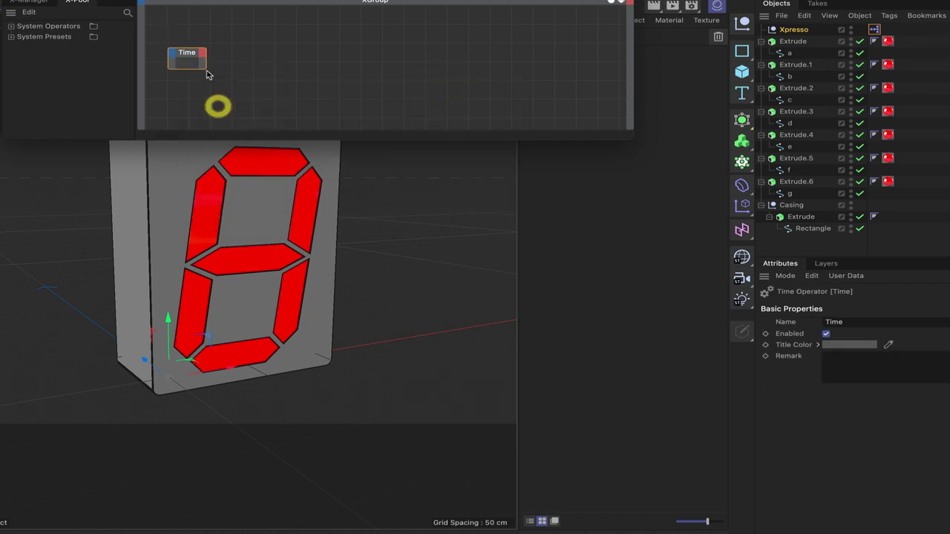
pyautogui.click(201, 53)
pyautogui.click(221, 101)
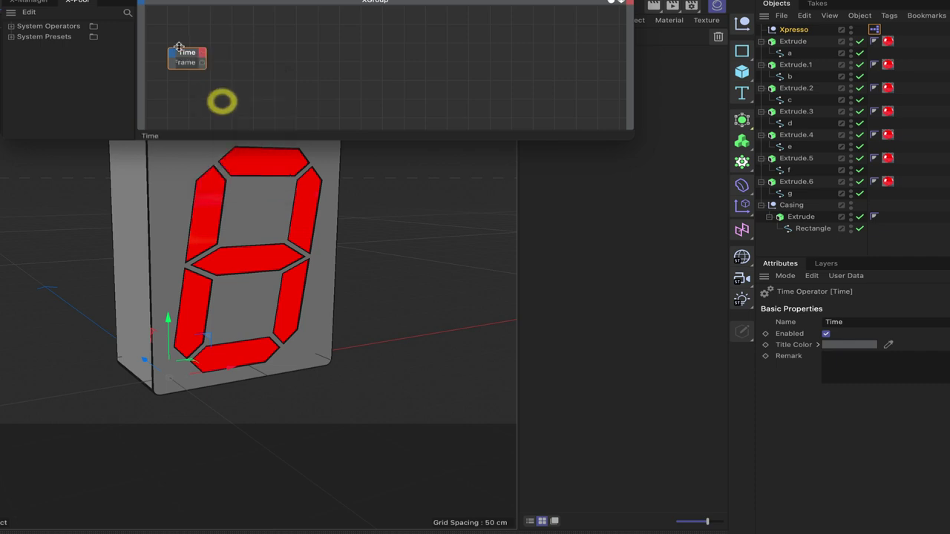
pyautogui.click(179, 46)
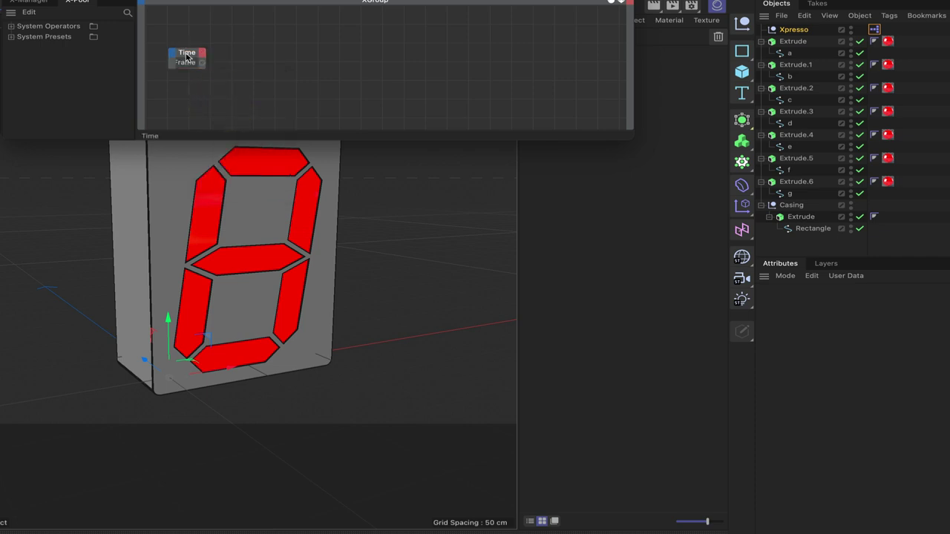
# Add a Python node to the XGroup beside the Time node
pyautogui.rightClick(230, 66)
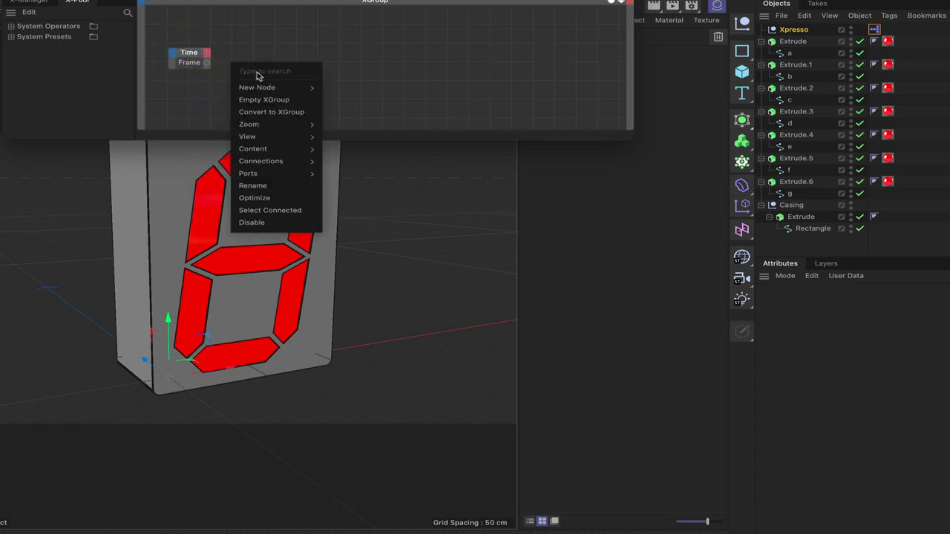
pyautogui.moveTo(265, 87)
pyautogui.moveTo(352, 91)
pyautogui.moveTo(420, 103)
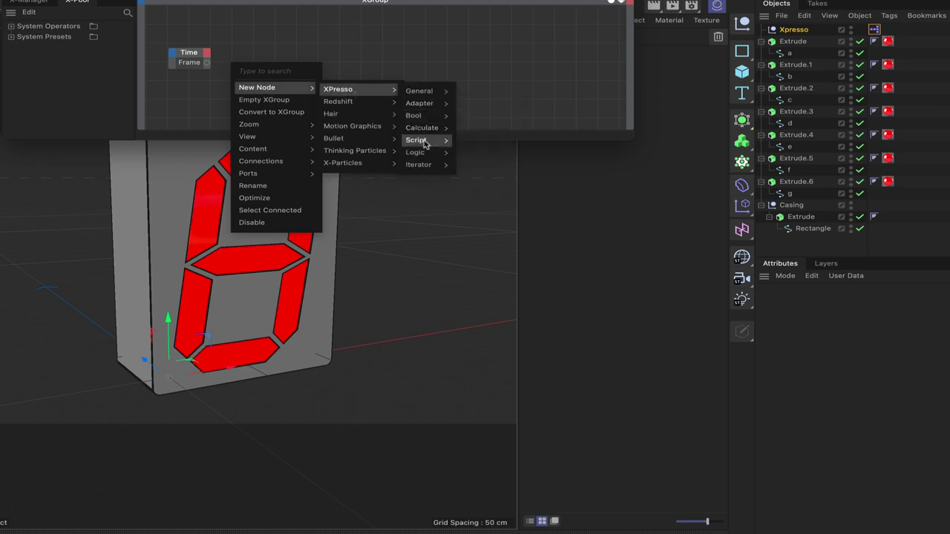
pyautogui.moveTo(417, 140)
pyautogui.click(478, 142)
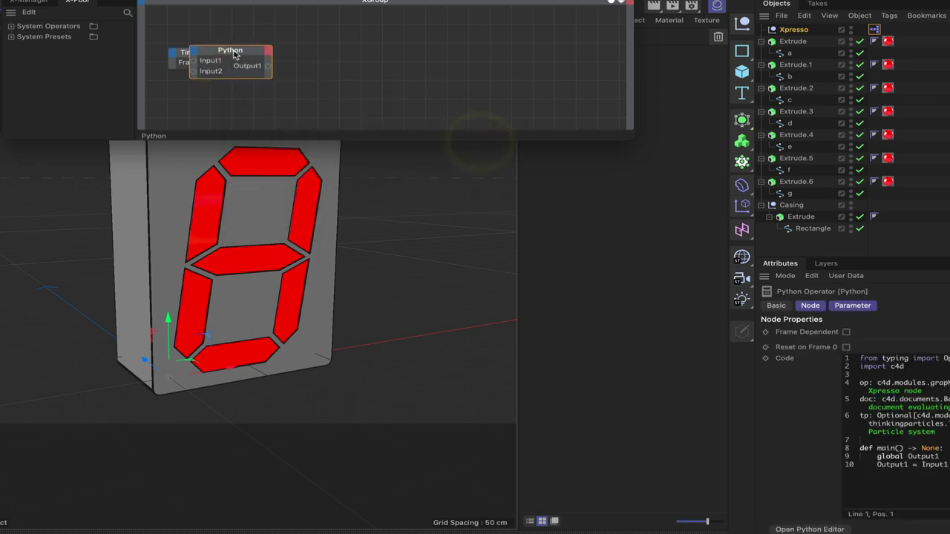
pyautogui.moveTo(234, 51); pyautogui.dragTo(290, 40)
# Delete the Python node's default Input1 and Output1 ports
pyautogui.rightClick(256, 51)
pyautogui.press('Escape')
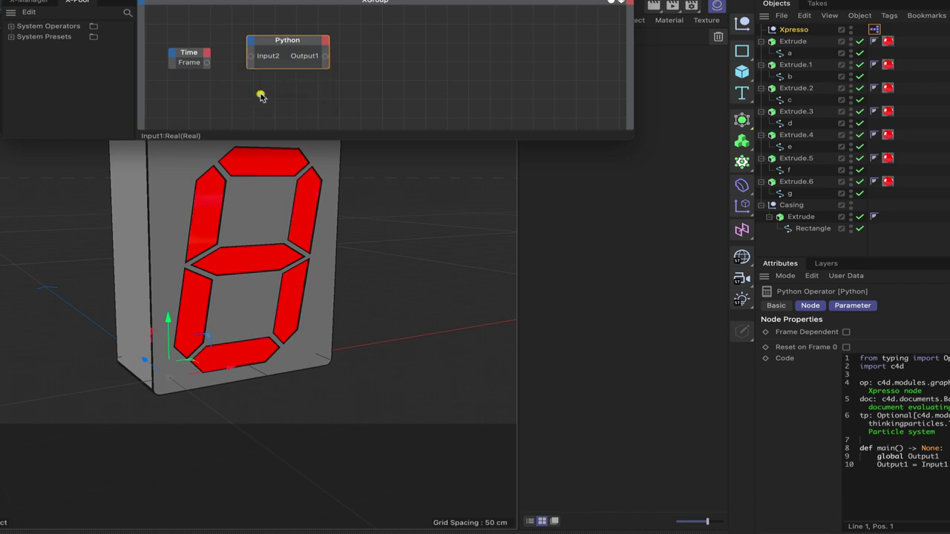
pyautogui.rightClick(260, 94)
pyautogui.click(262, 101)
pyautogui.click(261, 102)
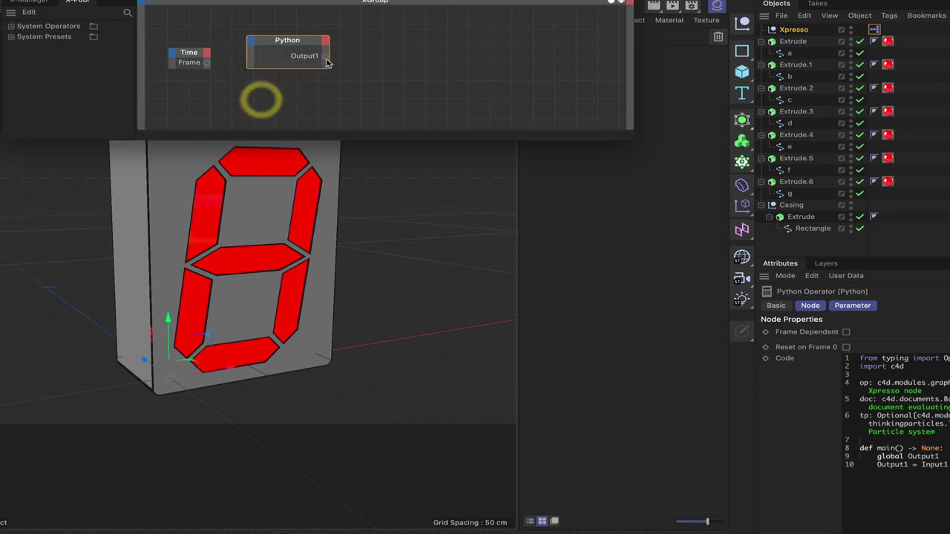
pyautogui.rightClick(325, 55)
pyautogui.click(336, 99)
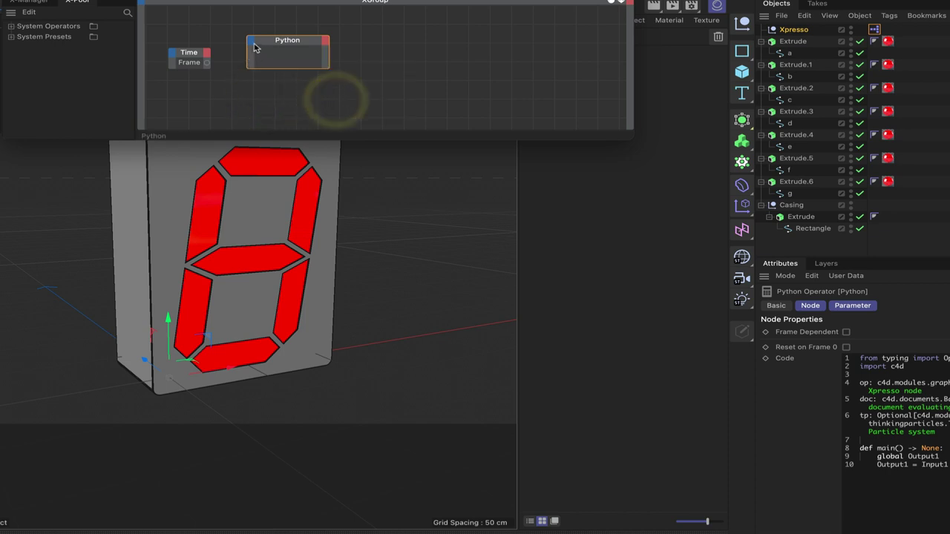
# Add an integer input to the Python node and rename it frame
pyautogui.click(251, 42)
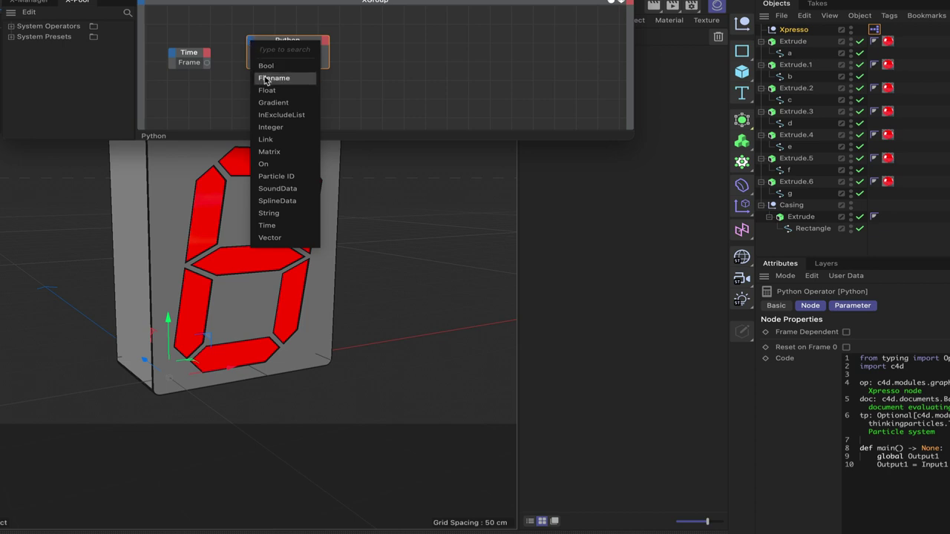
pyautogui.click(268, 128)
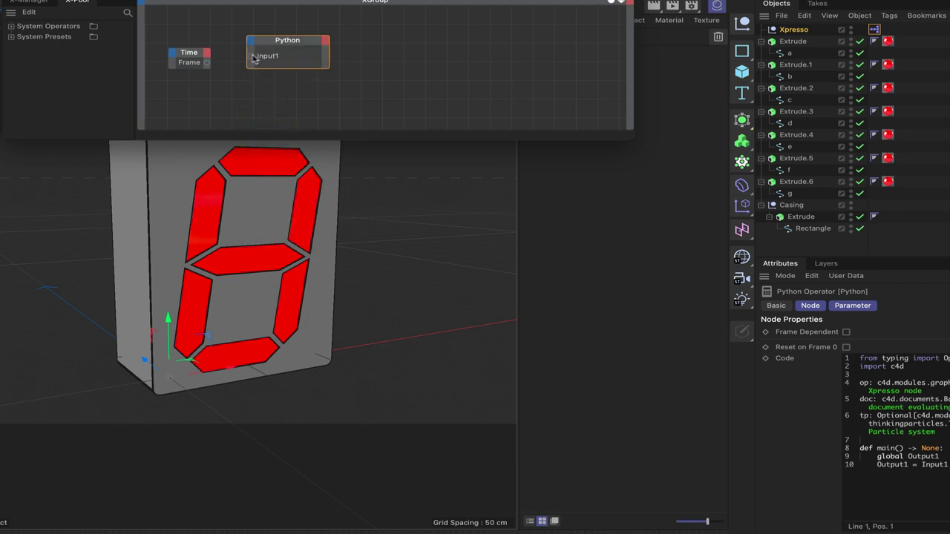
pyautogui.rightClick(251, 56)
pyautogui.click(266, 95)
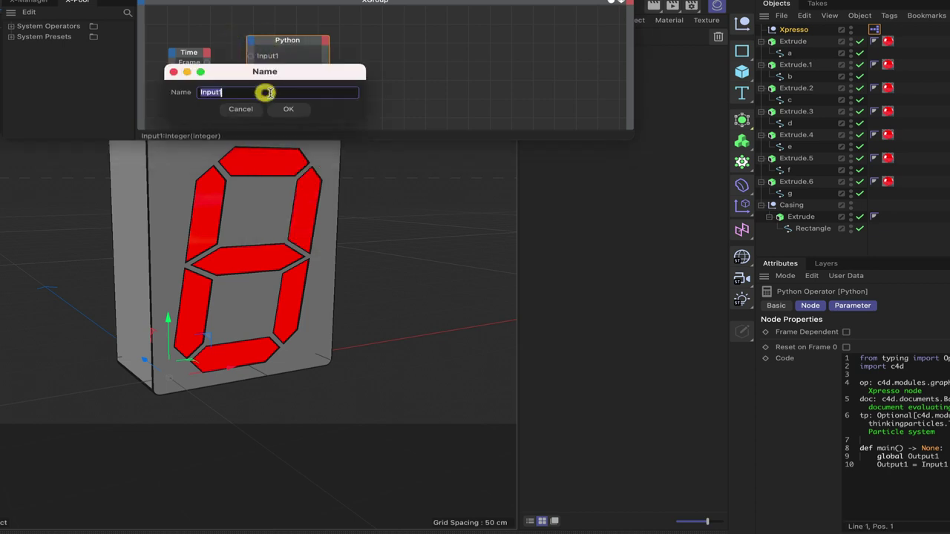
pyautogui.write('frame')
pyautogui.press('Return')
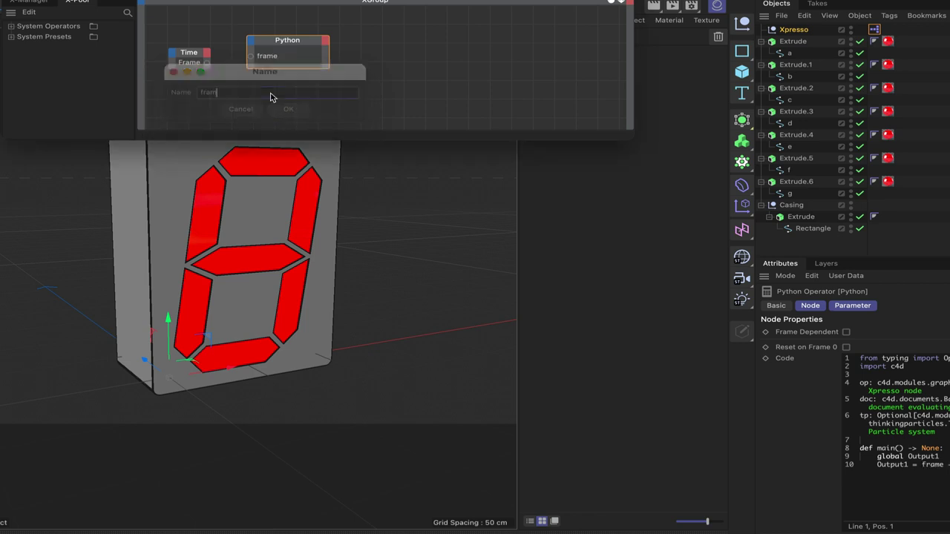
pyautogui.click(253, 58)
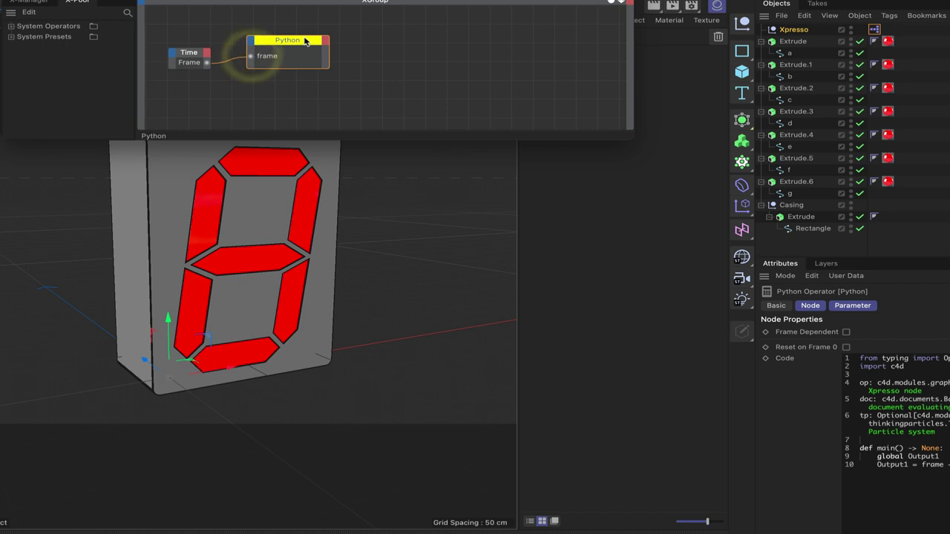
pyautogui.moveTo(305, 41); pyautogui.dragTo(315, 51)
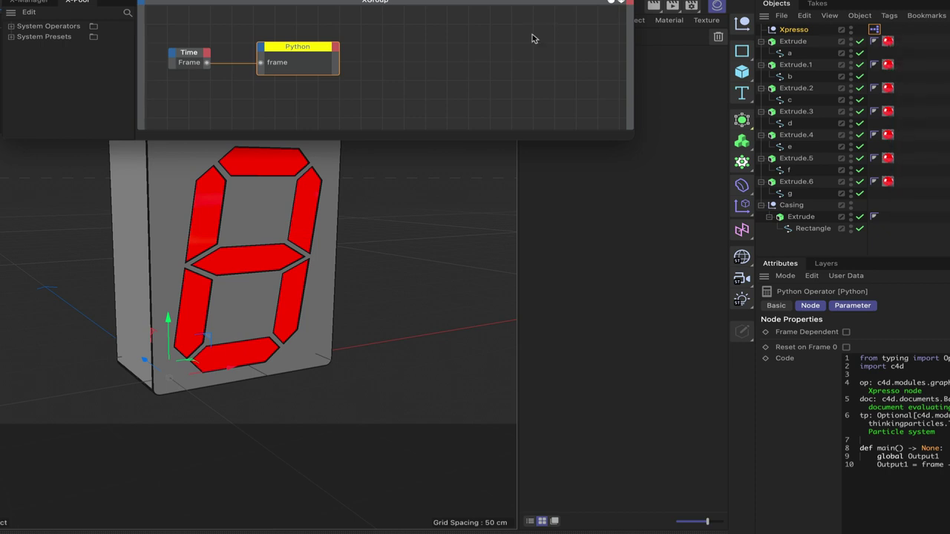
# Add seven integer outputs, Output1 to Output7, to the Python node and move it up
pyautogui.click(335, 49)
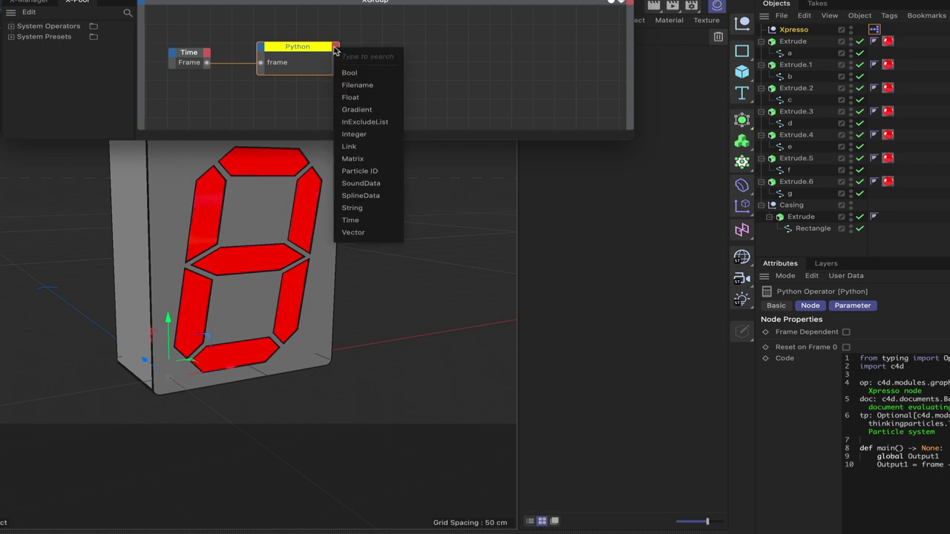
pyautogui.click(356, 136)
pyautogui.click(335, 49)
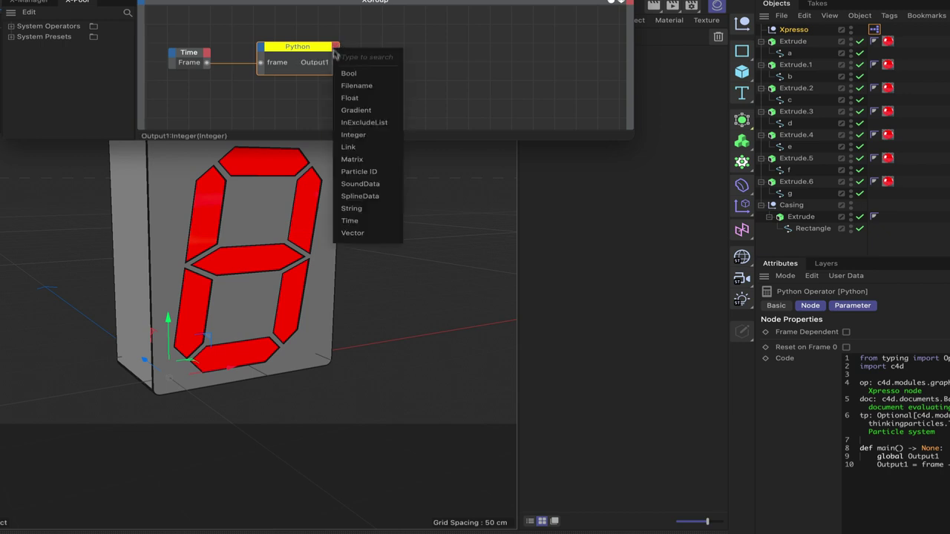
pyautogui.click(339, 135)
pyautogui.click(335, 49)
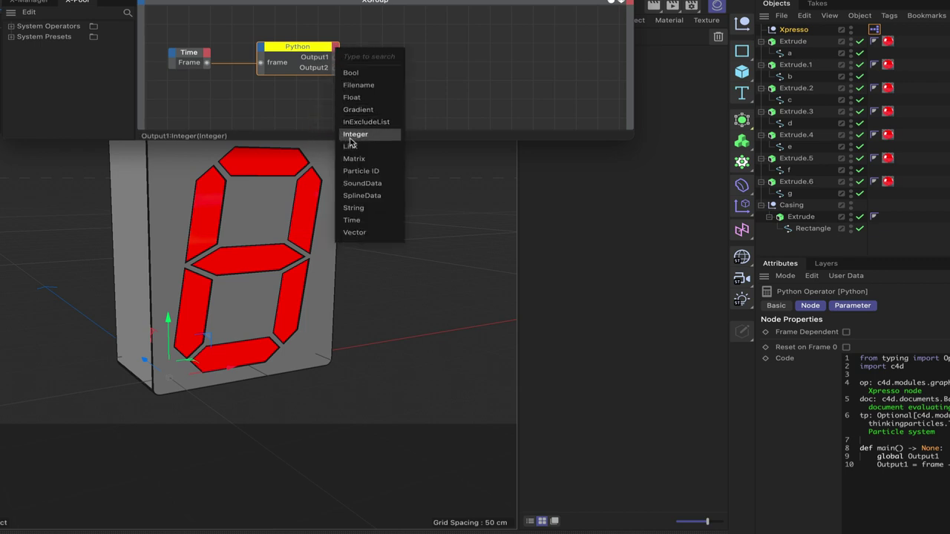
pyautogui.click(350, 136)
pyautogui.click(335, 49)
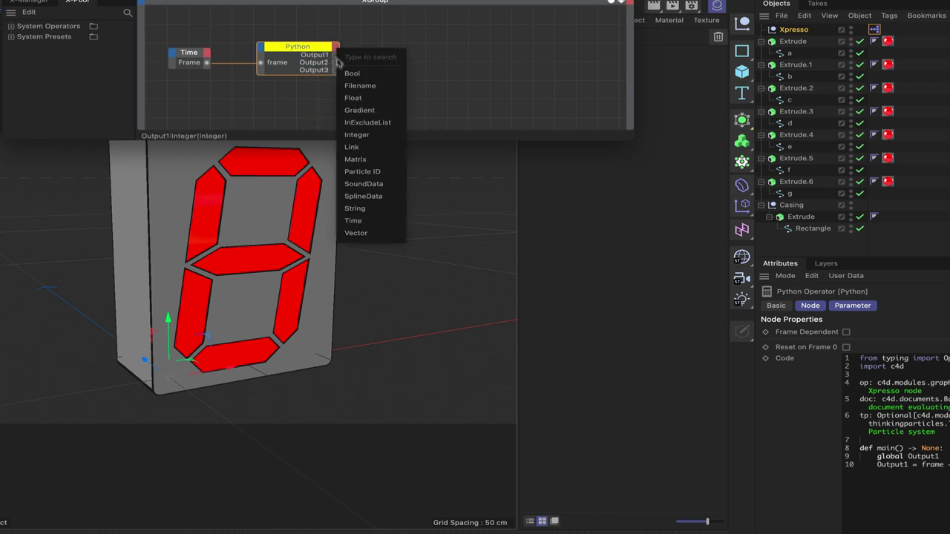
pyautogui.click(351, 138)
pyautogui.click(336, 49)
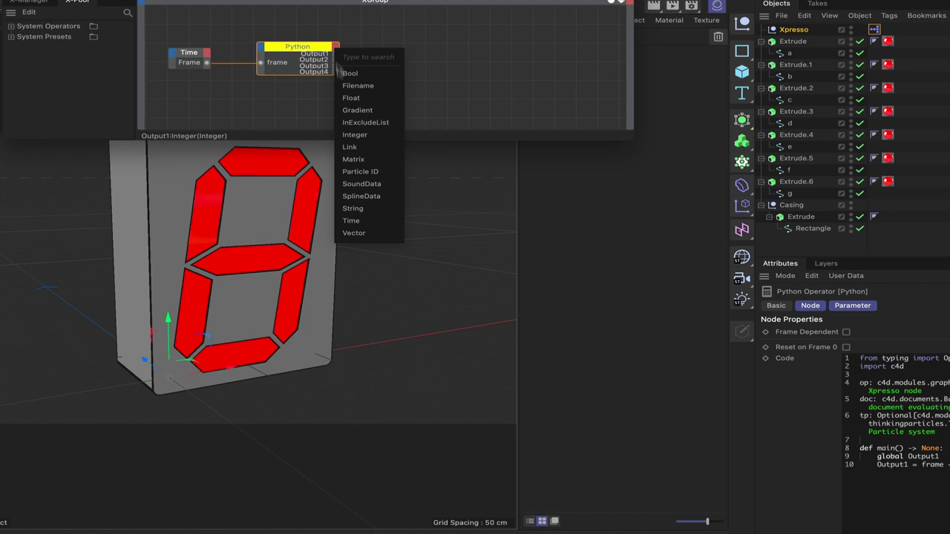
pyautogui.click(354, 135)
pyautogui.click(335, 49)
pyautogui.click(356, 135)
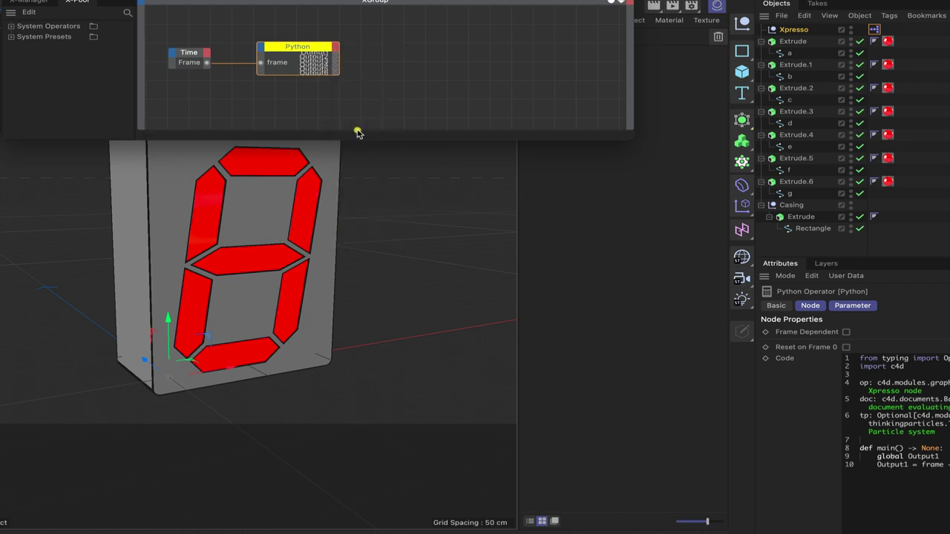
pyautogui.click(336, 48)
pyautogui.click(346, 126)
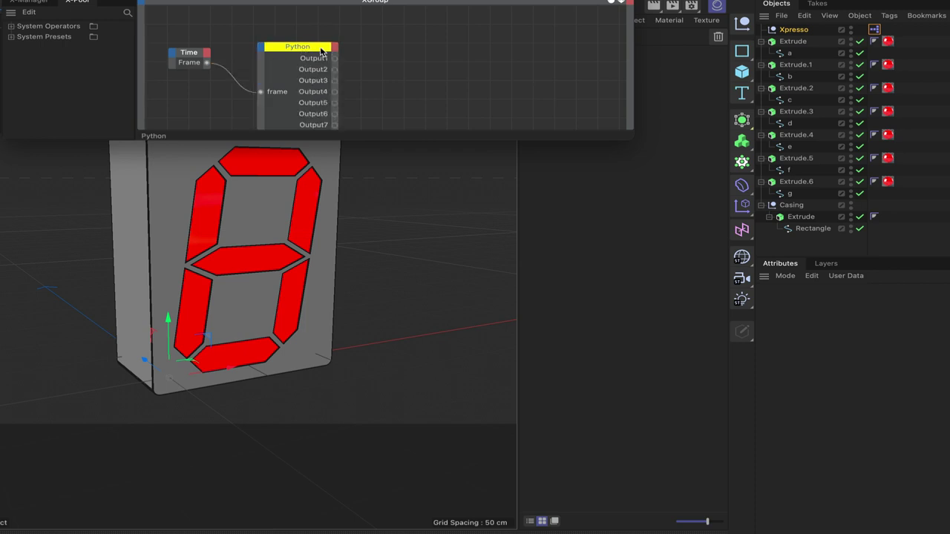
pyautogui.moveTo(321, 50); pyautogui.dragTo(328, 25)
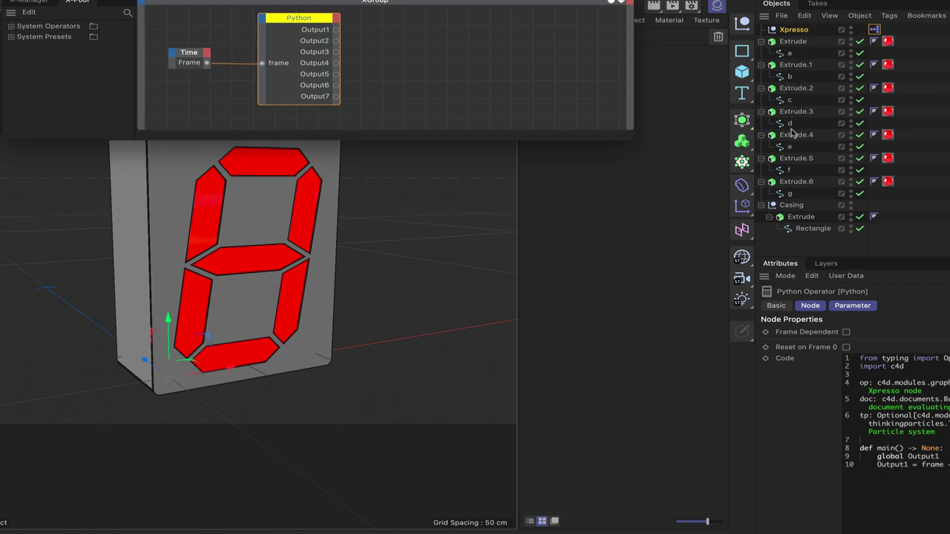
# Rename the Python node's first four output ports to a, b, c and d
pyautogui.rightClick(324, 29)
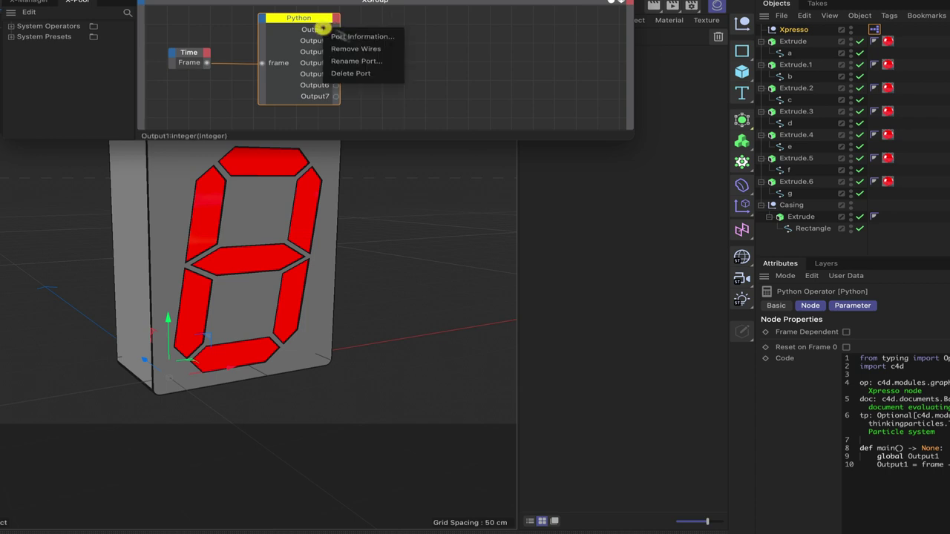
pyautogui.click(366, 62)
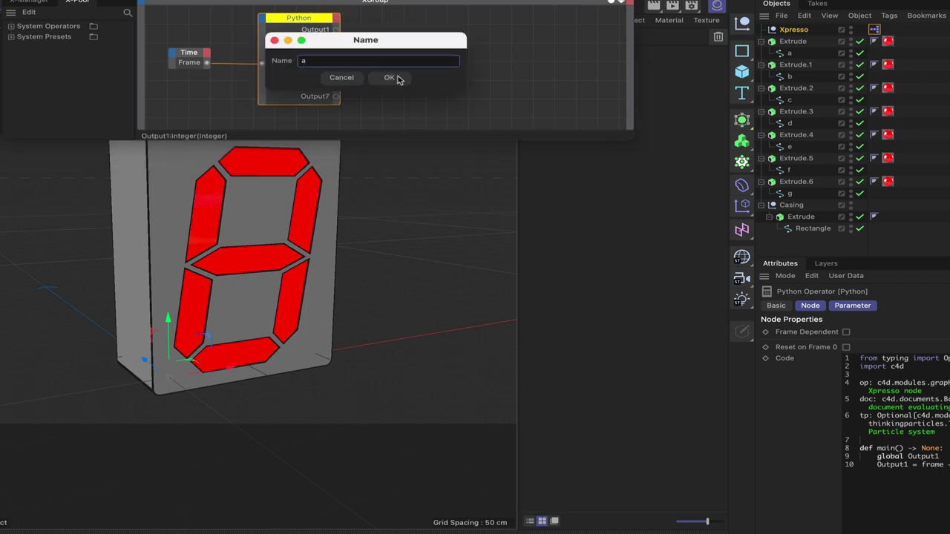
pyautogui.click(391, 78)
pyautogui.rightClick(324, 41)
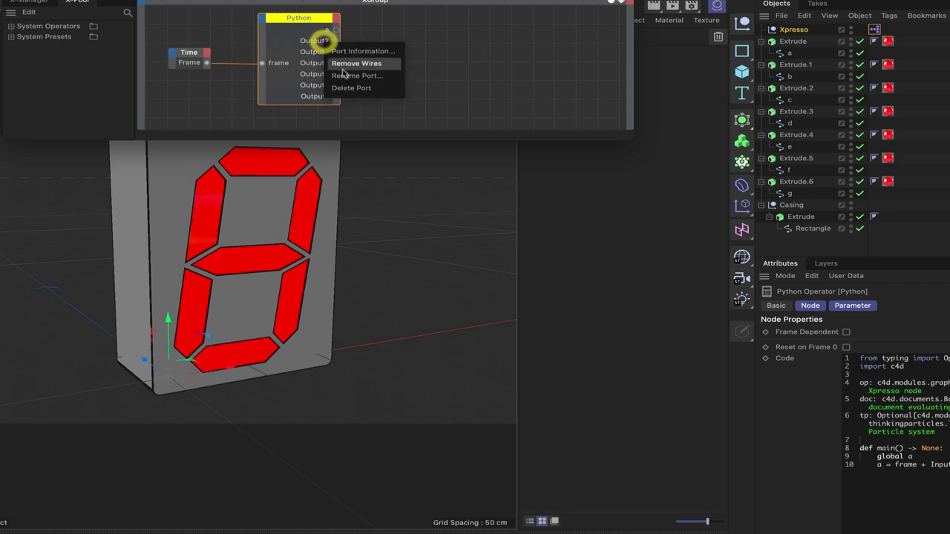
pyautogui.click(366, 75)
pyautogui.write('b')
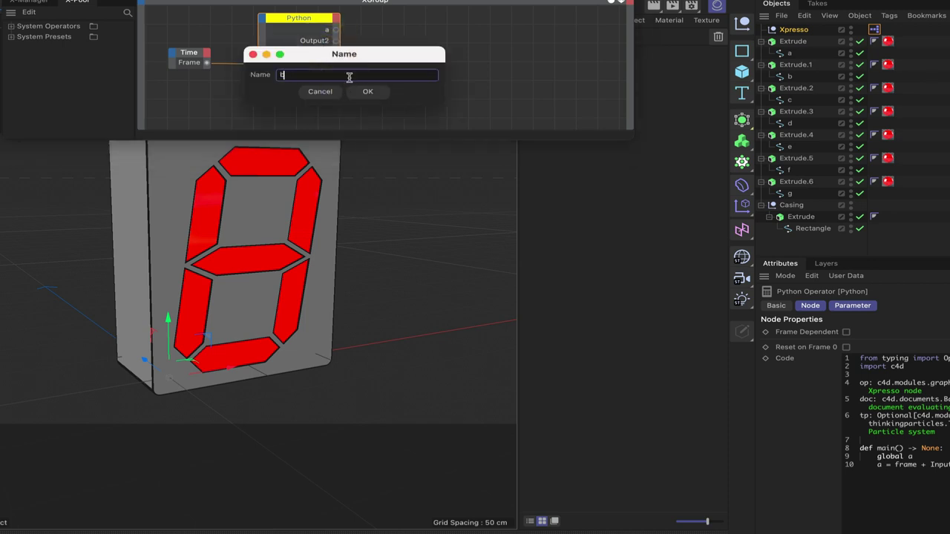
pyautogui.click(375, 96)
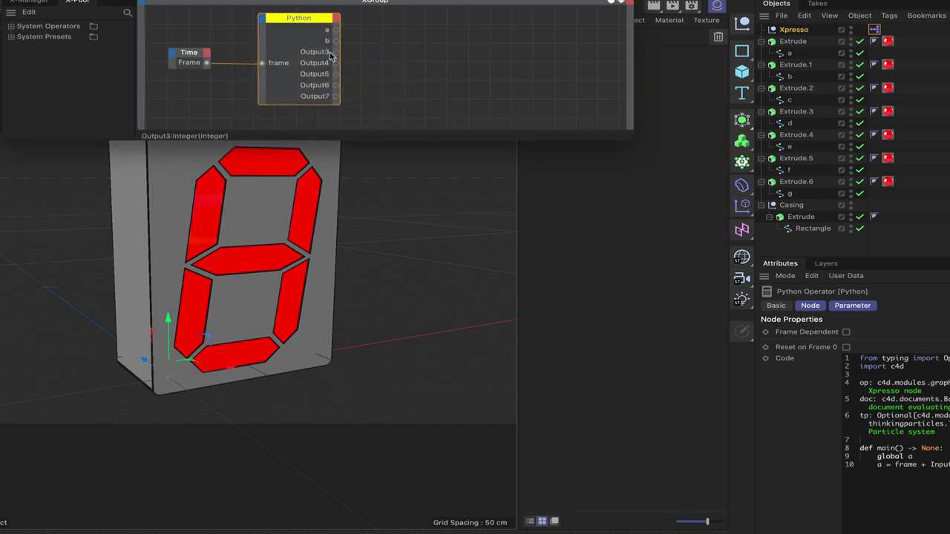
pyautogui.rightClick(330, 54)
pyautogui.click(362, 87)
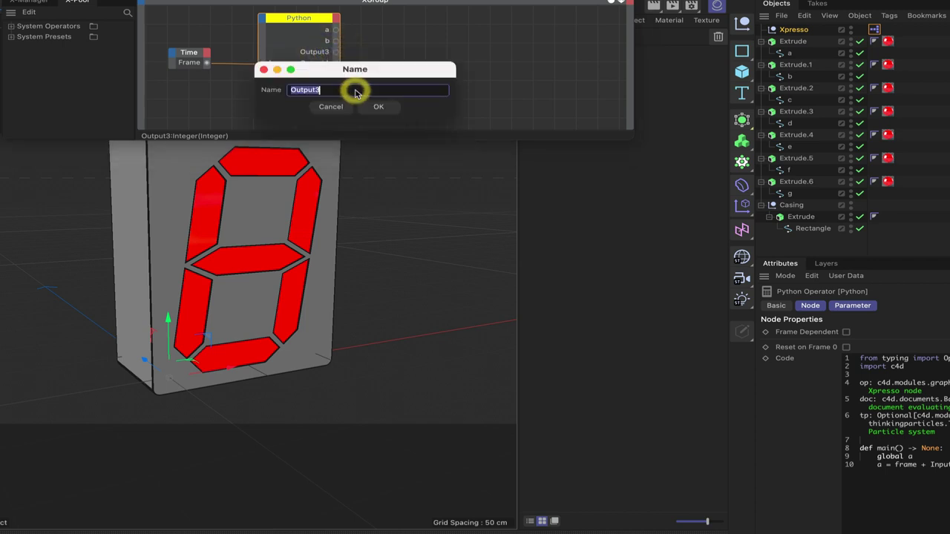
pyautogui.write('c')
pyautogui.click(379, 108)
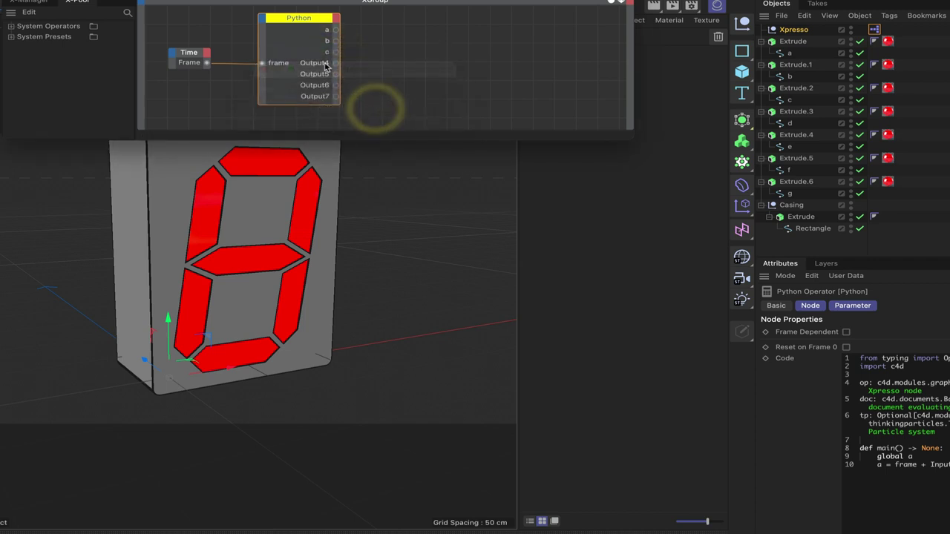
pyautogui.rightClick(325, 62)
pyautogui.click(355, 98)
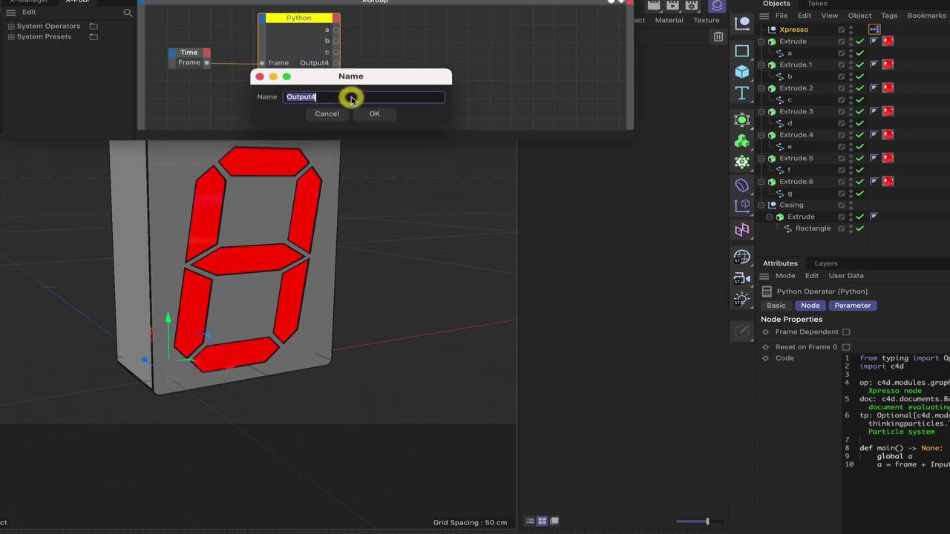
pyautogui.write('d')
pyautogui.click(381, 112)
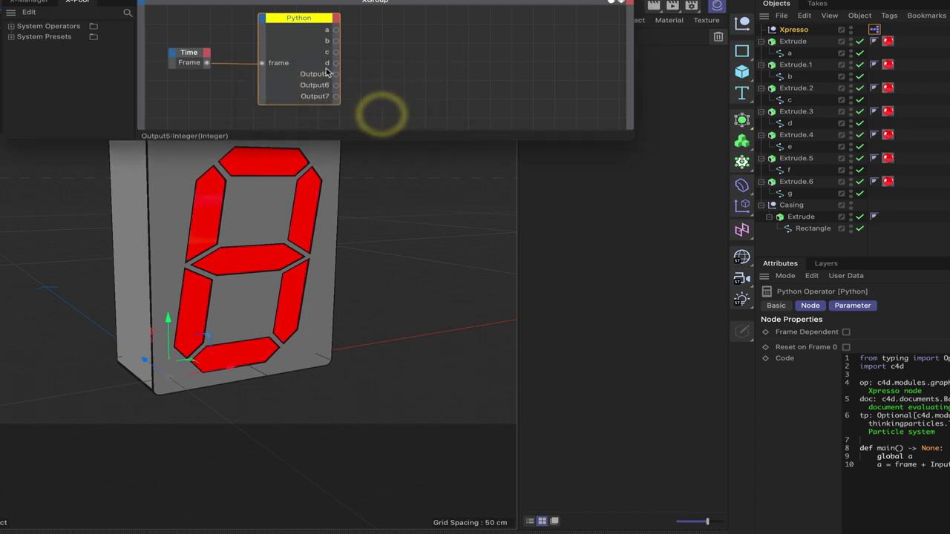
# Rename the remaining three output ports to e, f and g
pyautogui.rightClick(327, 74)
pyautogui.click(345, 106)
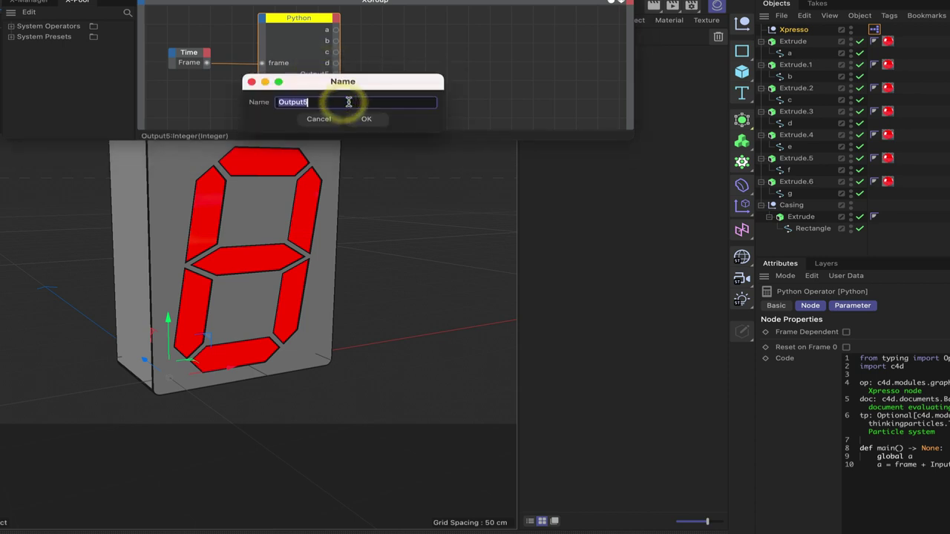
pyautogui.write('e')
pyautogui.click(364, 121)
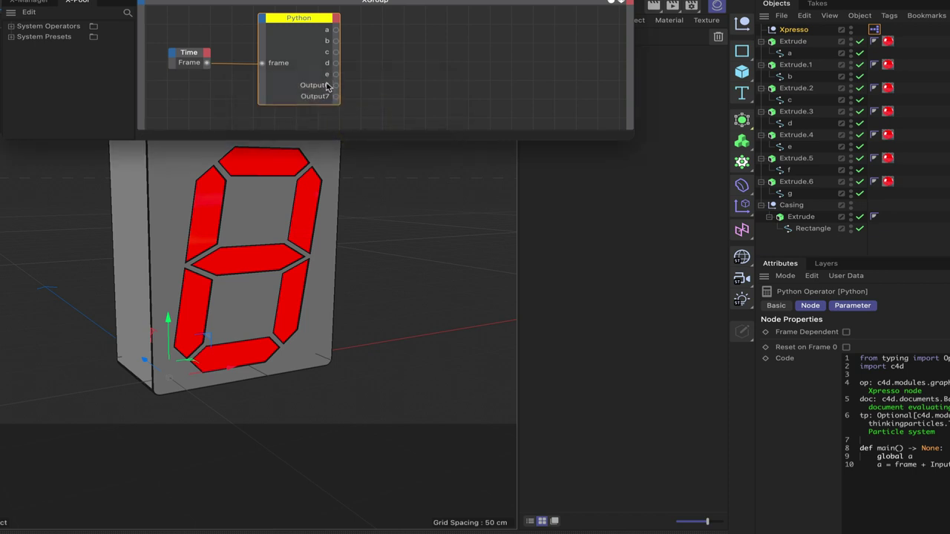
pyautogui.rightClick(326, 87)
pyautogui.click(362, 117)
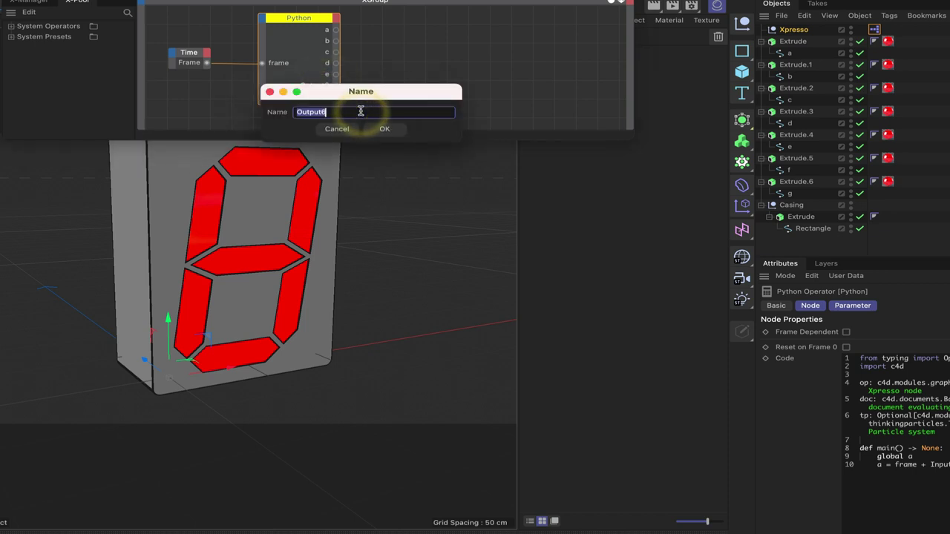
pyautogui.write('f')
pyautogui.click(378, 132)
pyautogui.rightClick(328, 96)
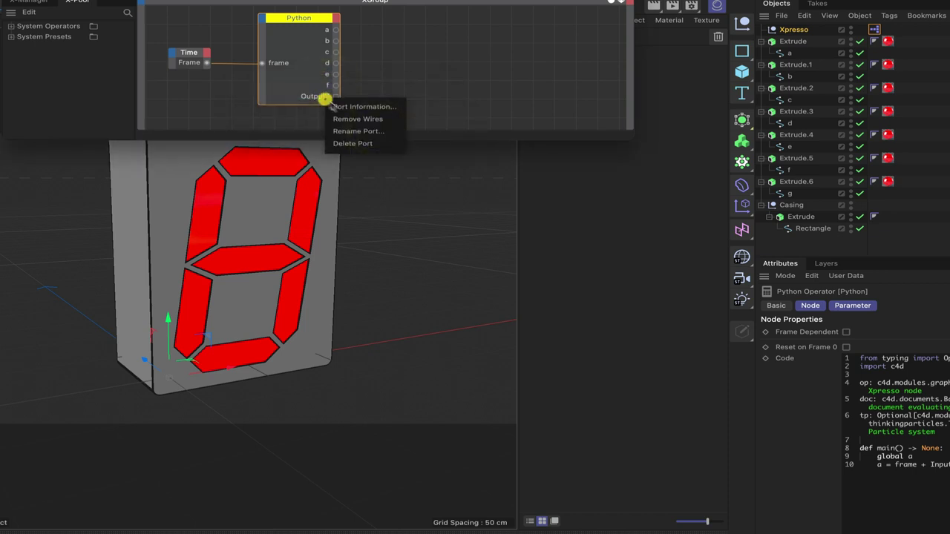
pyautogui.click(347, 128)
pyautogui.write('g')
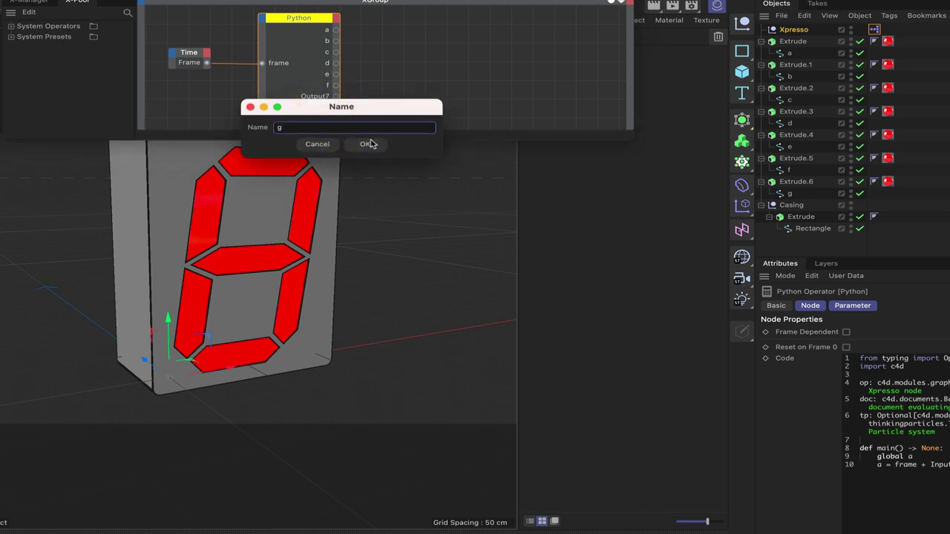
pyautogui.click(370, 144)
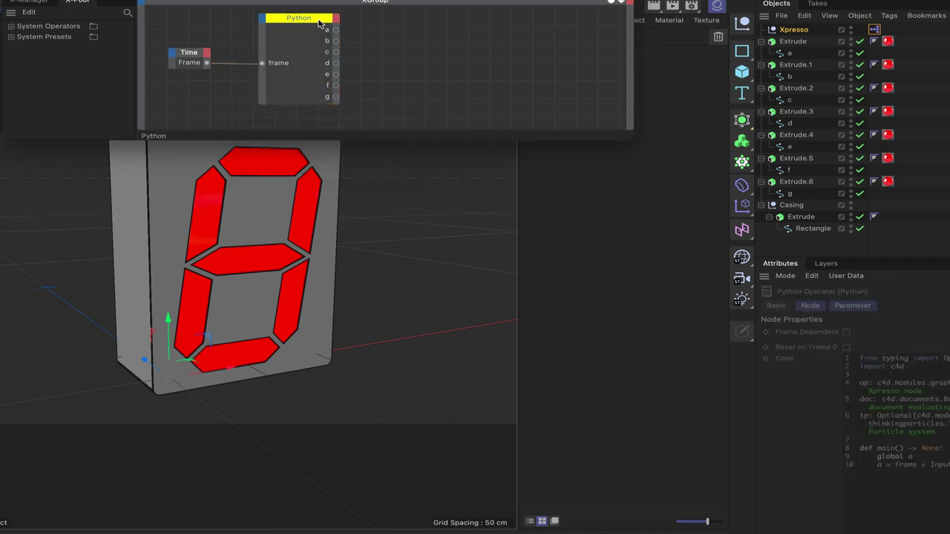
# Load the Python node's code into the Script layout's Expressions editor beside the XPresso graph
pyautogui.click(318, 20)
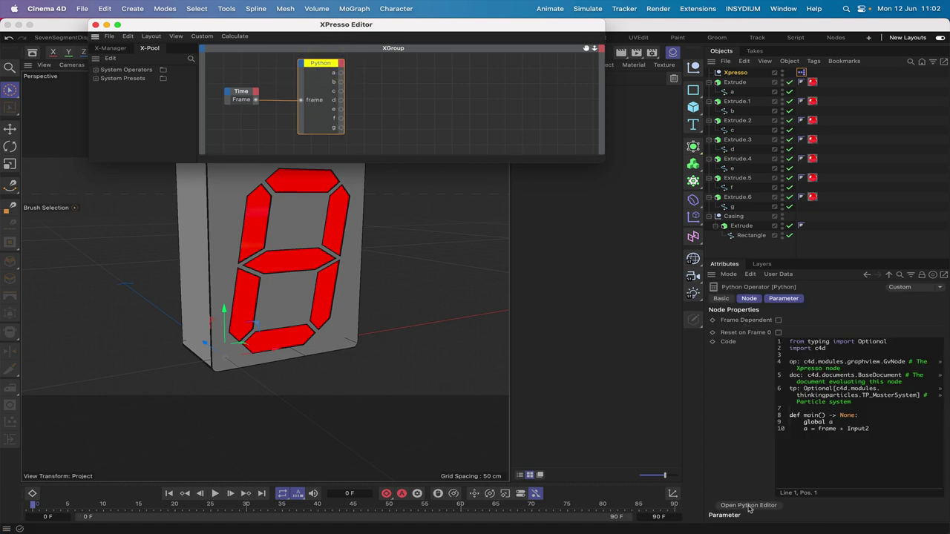
pyautogui.click(795, 37)
pyautogui.click(804, 72)
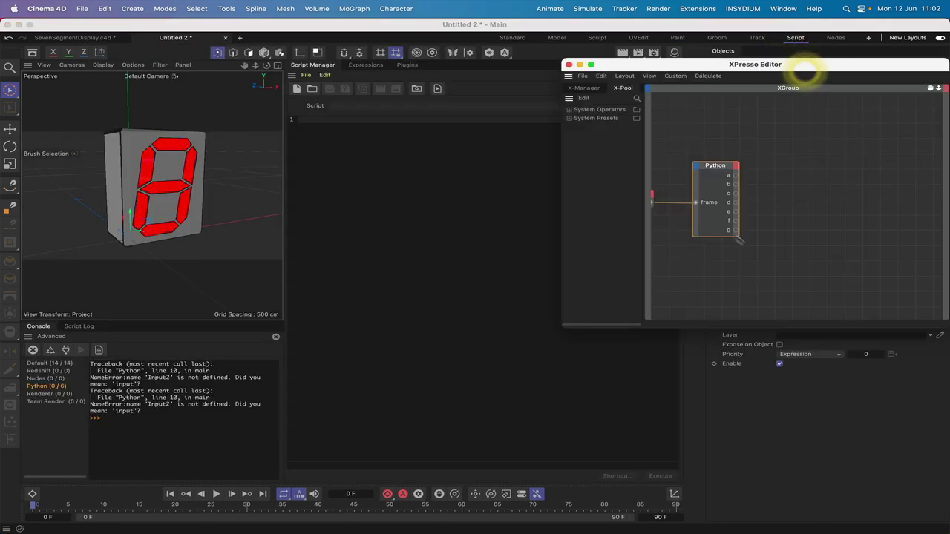
pyautogui.click(710, 164)
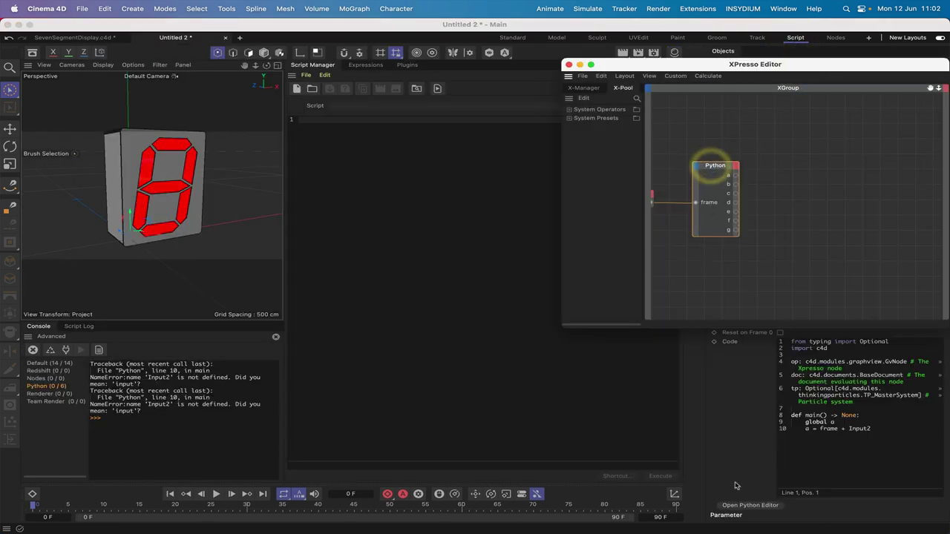
pyautogui.click(749, 506)
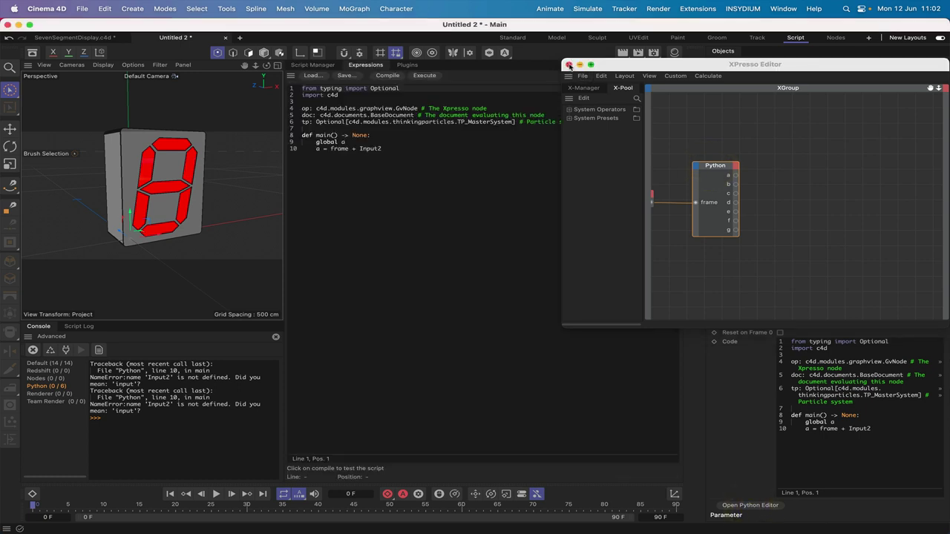
# Move the XPresso window aside and delete the 'a = frame + Input2' line from the script
pyautogui.moveTo(635, 64); pyautogui.dragTo(2, 46)
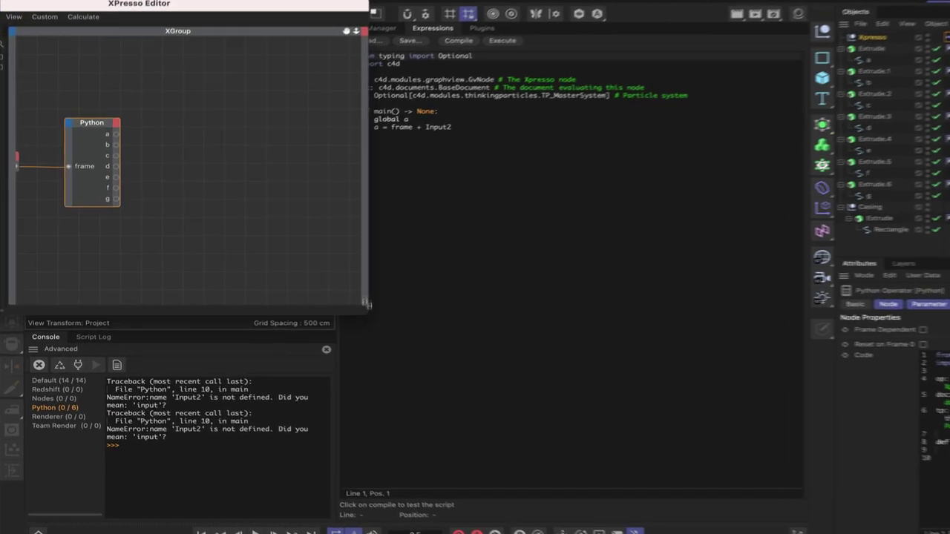
pyautogui.moveTo(373, 13); pyautogui.dragTo(127, 0)
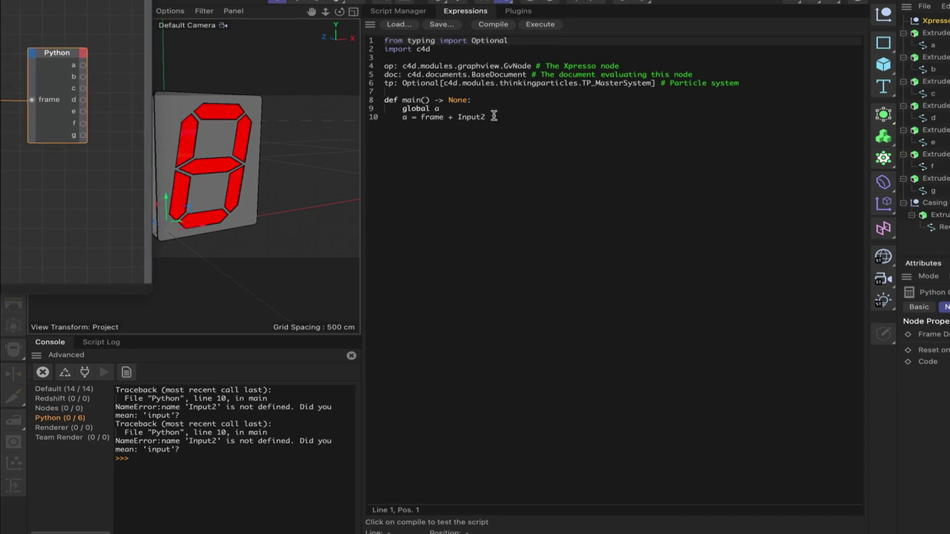
pyautogui.moveTo(493, 116); pyautogui.dragTo(406, 117)
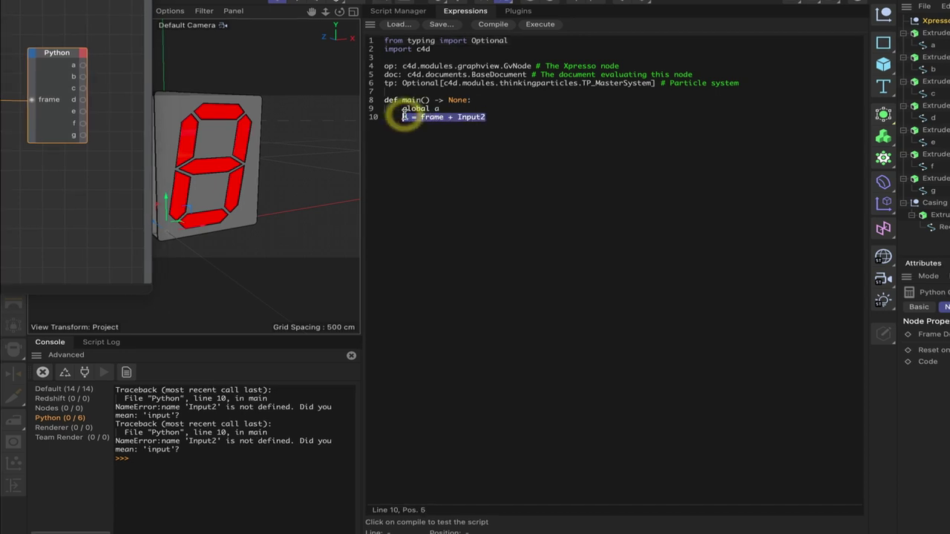
pyautogui.press('BackSpace')
pyautogui.click(445, 110)
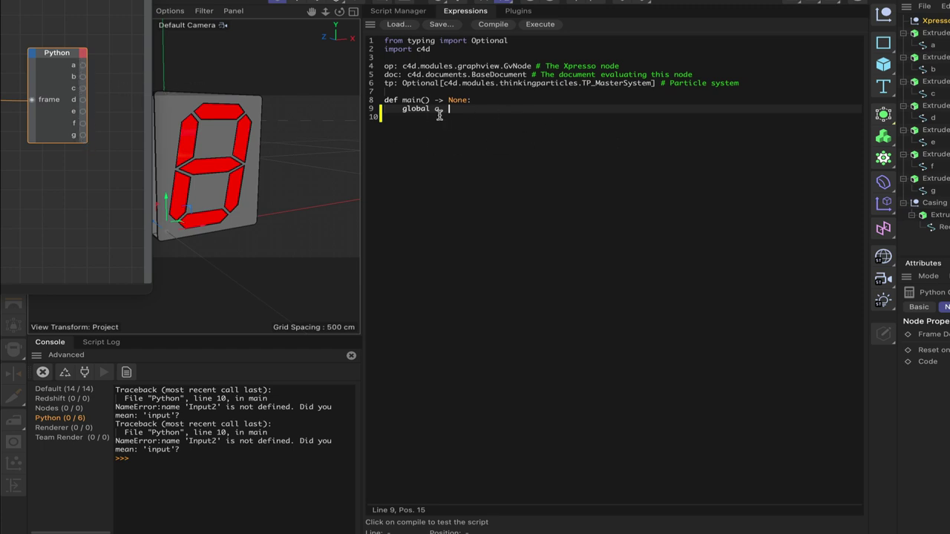
# Extend the global line to declare b–g, A–G and counter, then add blank lines
pyautogui.write('b, c, d, e, f, g, A, B, C, D, E, F, G, counter')
pyautogui.press('Return')
pyautogui.press('Return')
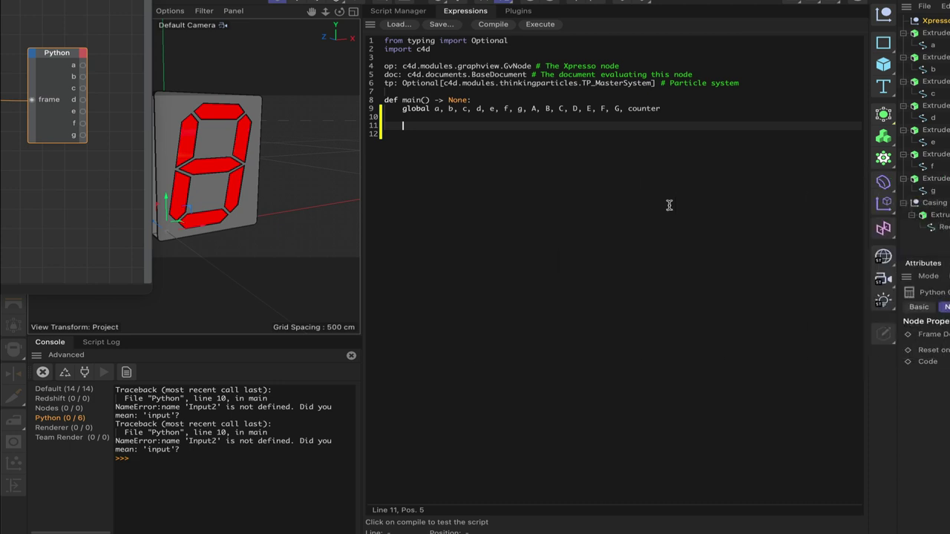
# Enter lookup tables A = 0,1,1,0,1,1,1,1,1,1, B = 1,1,1,1,0,0,1,1,1,1, and C
pyautogui.press('Delete')
pyautogui.write('A = ')
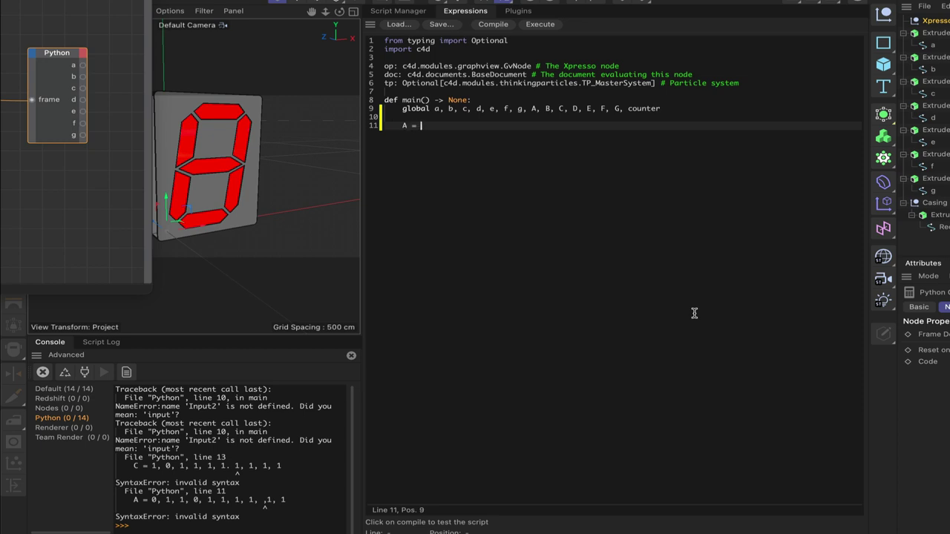
pyautogui.write('(')
pyautogui.press('Right')
pyautogui.press('BackSpace')
pyautogui.press('BackSpace')
pyautogui.write('0, 1, 1, 0, 1, 1, 1, 1, 1, 1')
pyautogui.press('Return')
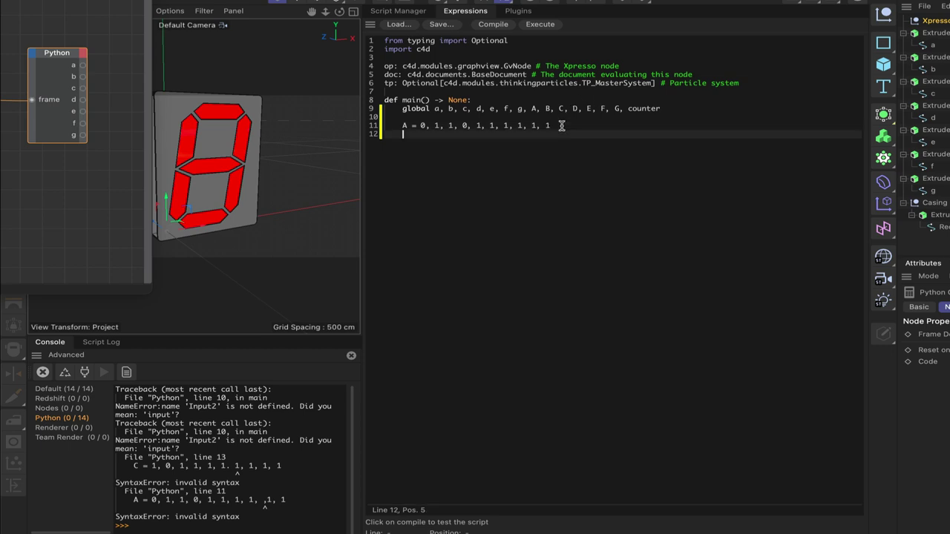
pyautogui.write('B = 1, 1, 1, 1, 0, 0, 1, 1, 1, 1')
pyautogui.press('Return')
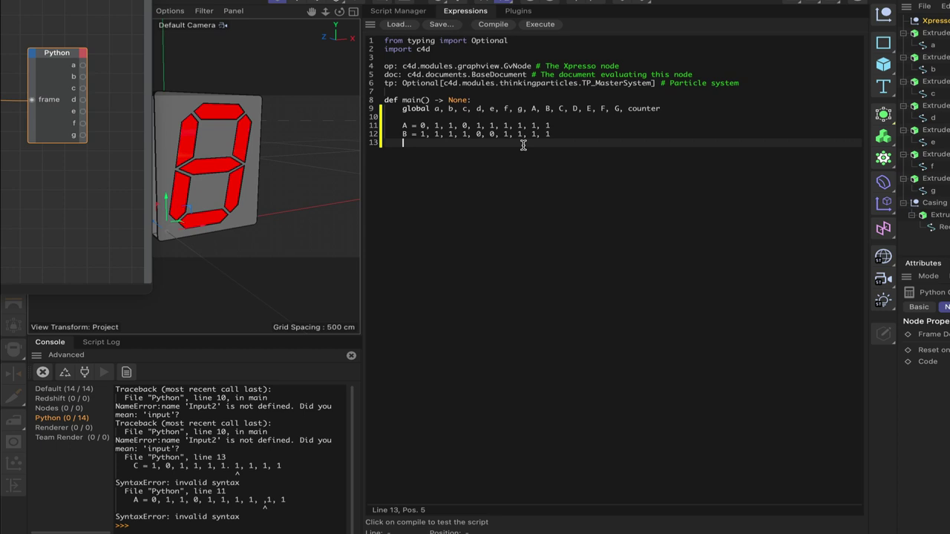
pyautogui.write('C = ')
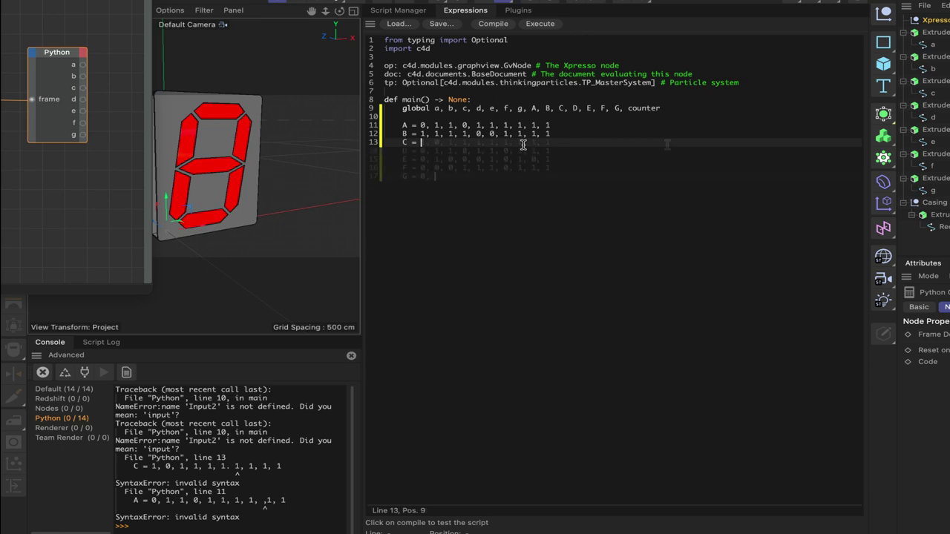
pyautogui.write('1, 0, 1')
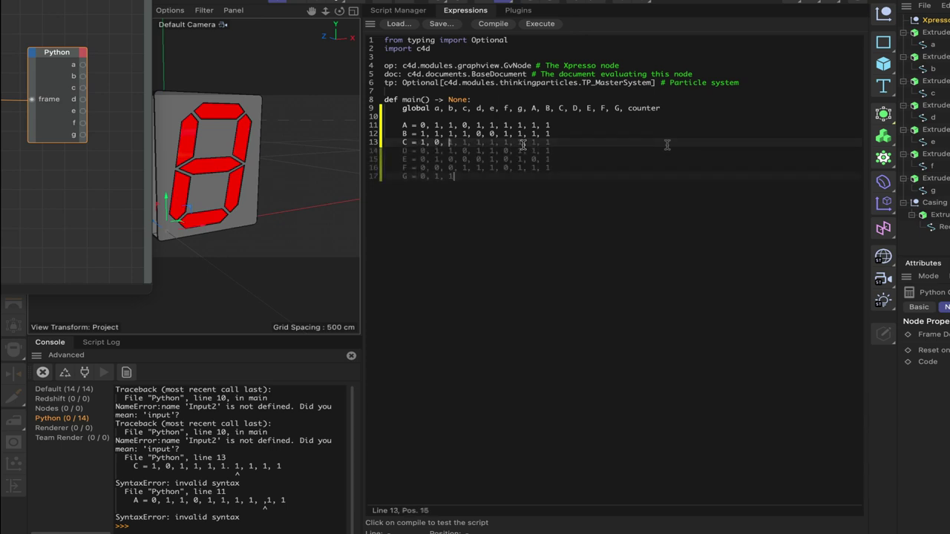
pyautogui.write(', 1,')
pyautogui.write('1, ')
pyautogui.write('0, 1, 1, 1, 1, 1')
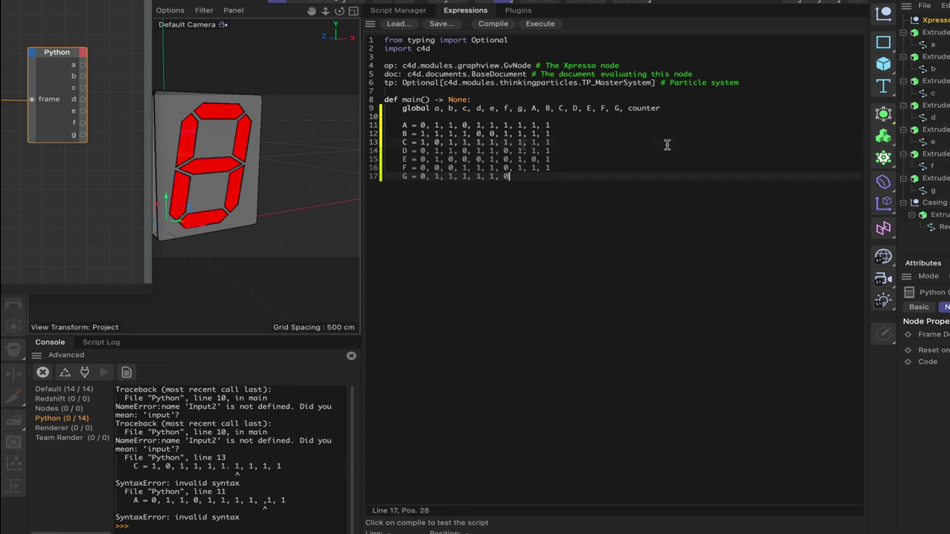
pyautogui.write(' 0')
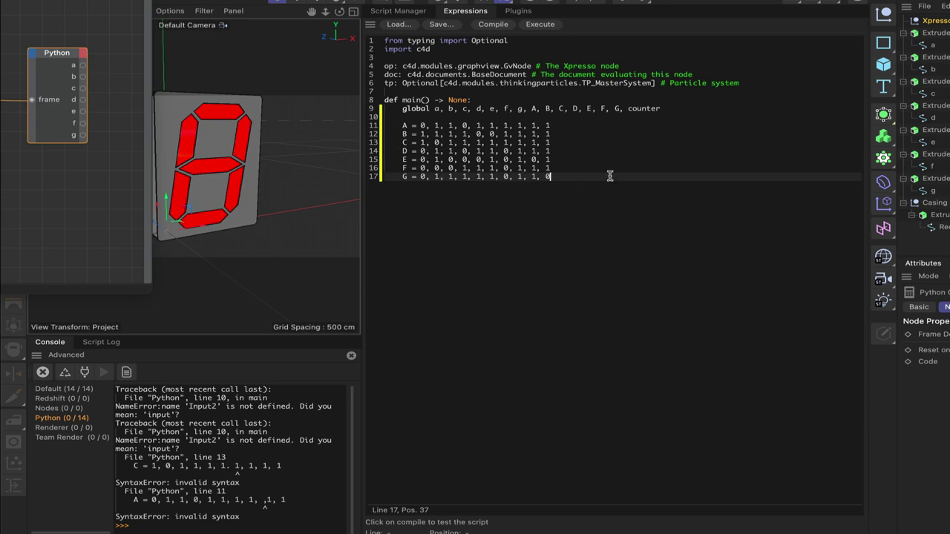
pyautogui.press('Return')
pyautogui.press('Return')
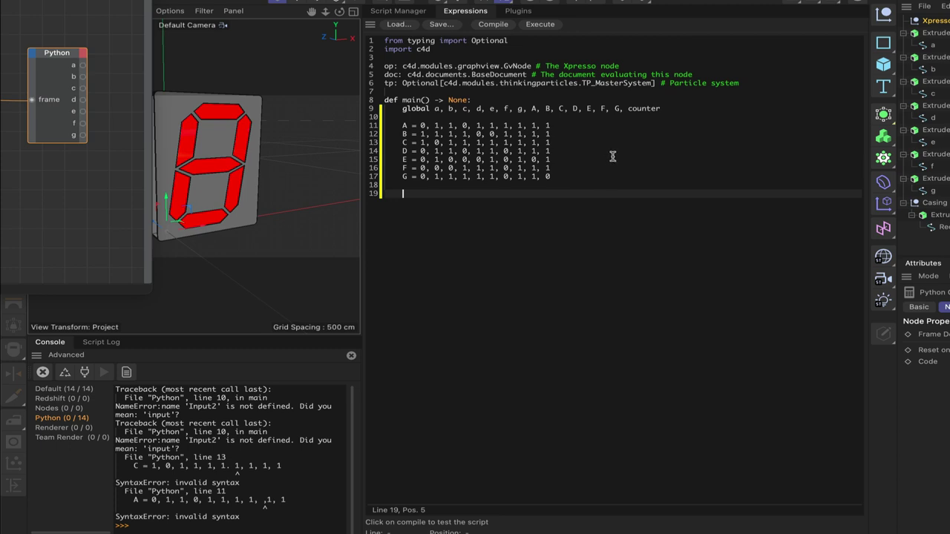
# Add the 'if frame == 0:' condition with an indented line for its body
pyautogui.write('if frame == 0:')
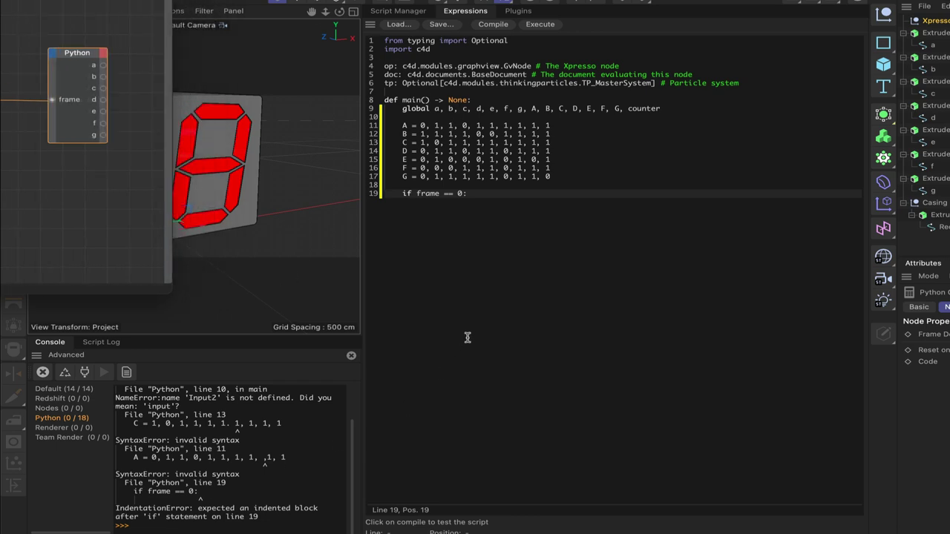
pyautogui.press('Return')
pyautogui.press('Return')
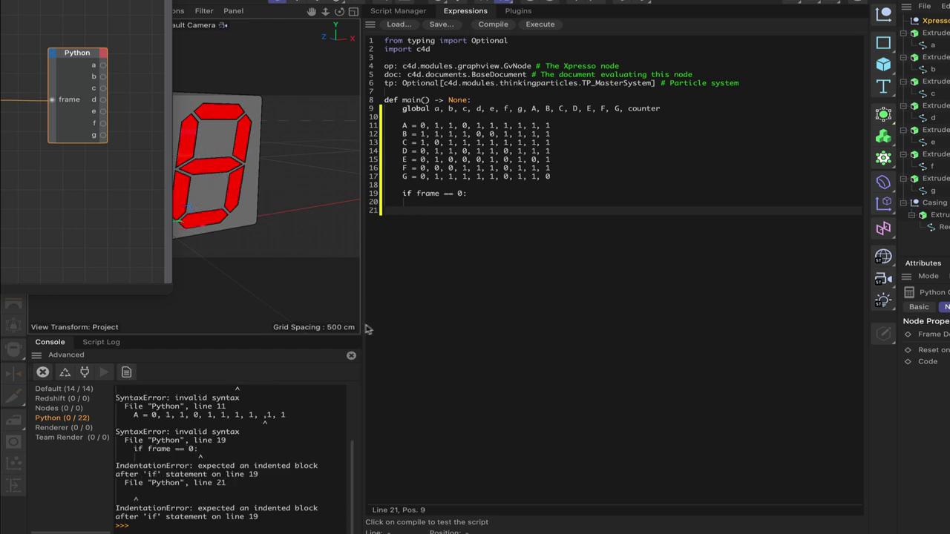
# Clear the console and set a, b, c and d to 0 in the frame-zero block
pyautogui.click(351, 357)
pyautogui.click(438, 210)
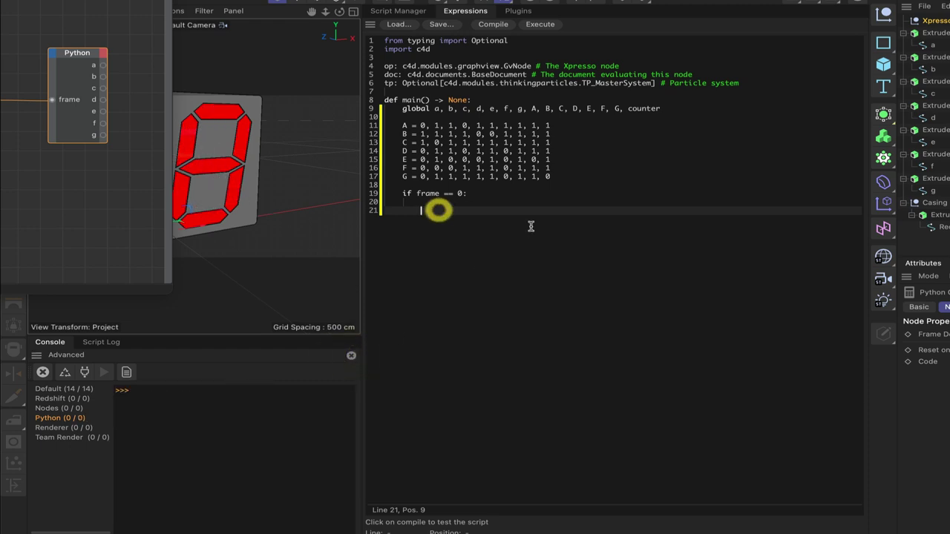
pyautogui.write('a =')
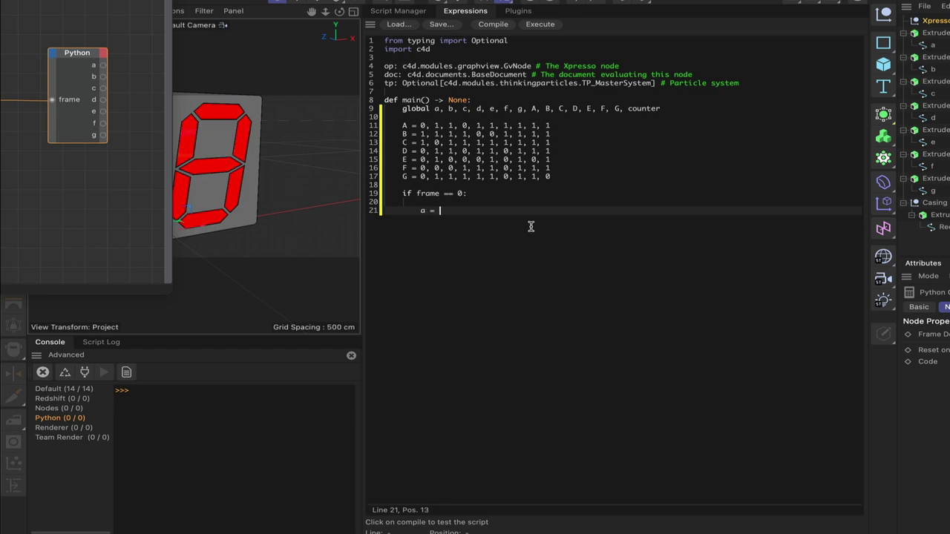
pyautogui.write(' 0')
pyautogui.press('Return')
pyautogui.write('b = ')
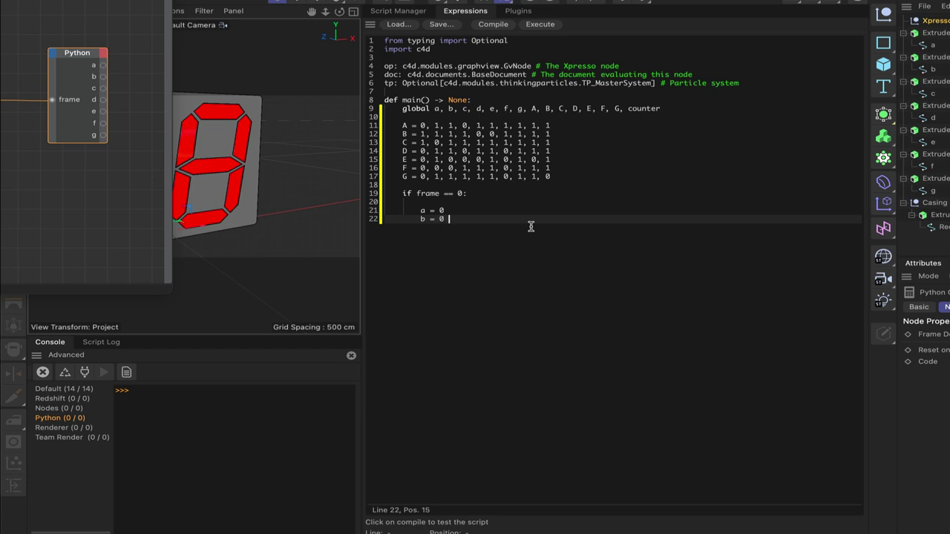
pyautogui.write('0')
pyautogui.press('Return')
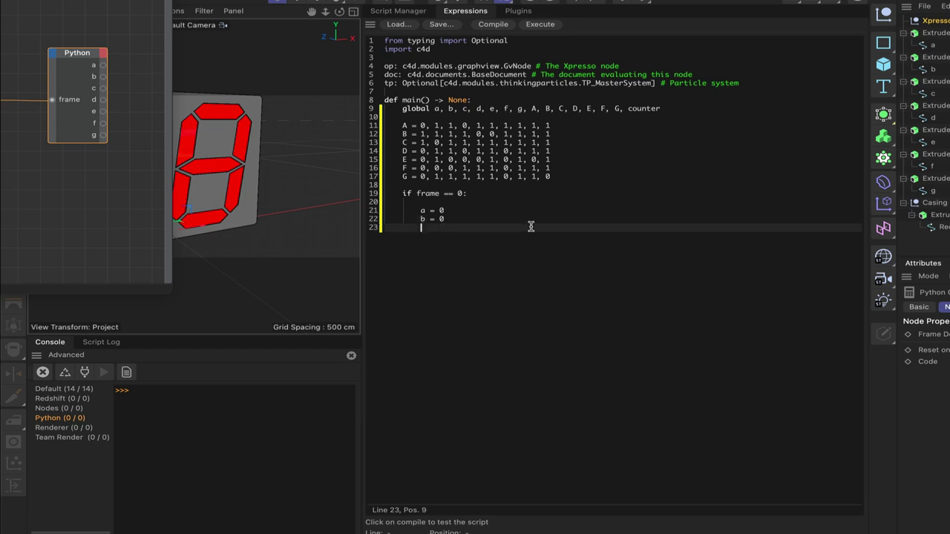
pyautogui.write('c = 0')
pyautogui.press('Return')
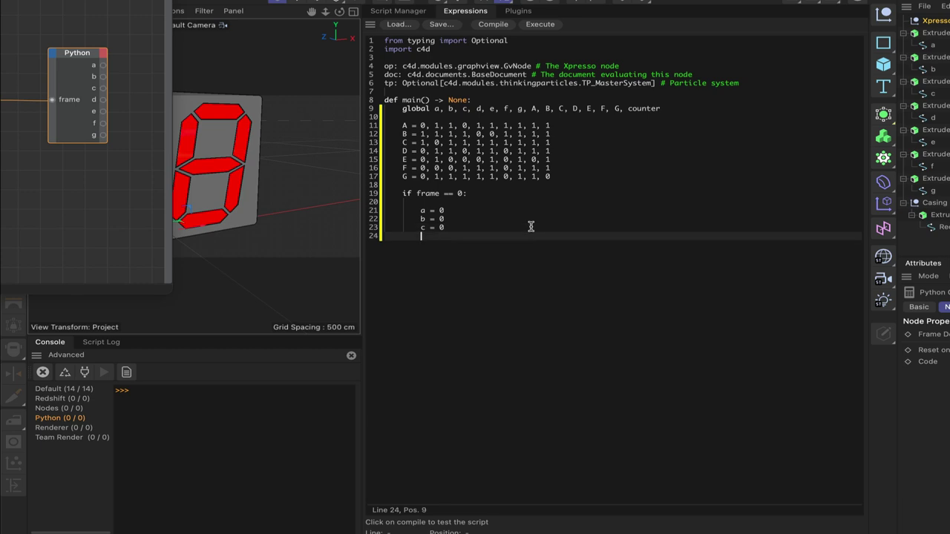
pyautogui.write('d = 0')
pyautogui.press('Return')
# Set e, f, g to 0 and counter to -1, then begin 'if frame > 0 and frame %'
pyautogui.write('e = ')
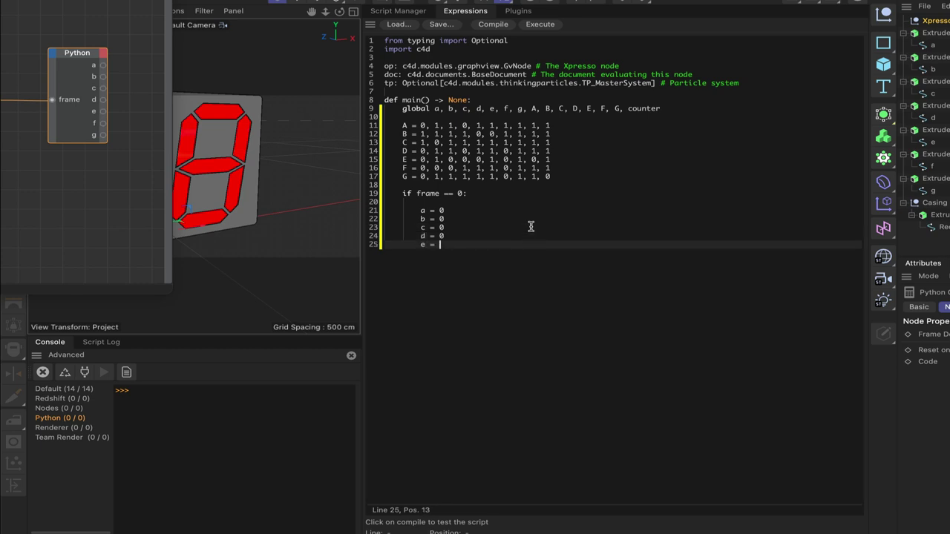
pyautogui.write('0')
pyautogui.press('Return')
pyautogui.write('f')
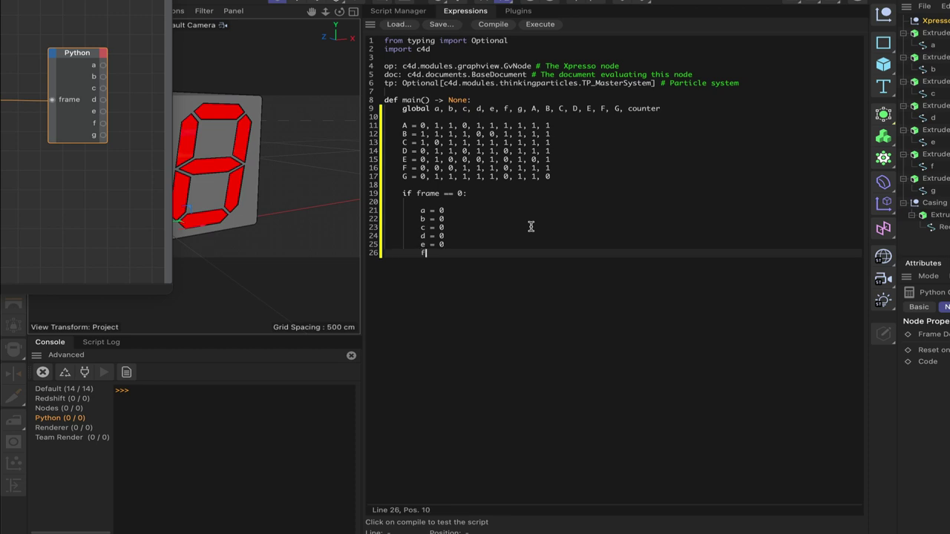
pyautogui.write(' = 0')
pyautogui.press('Return')
pyautogui.write('g =')
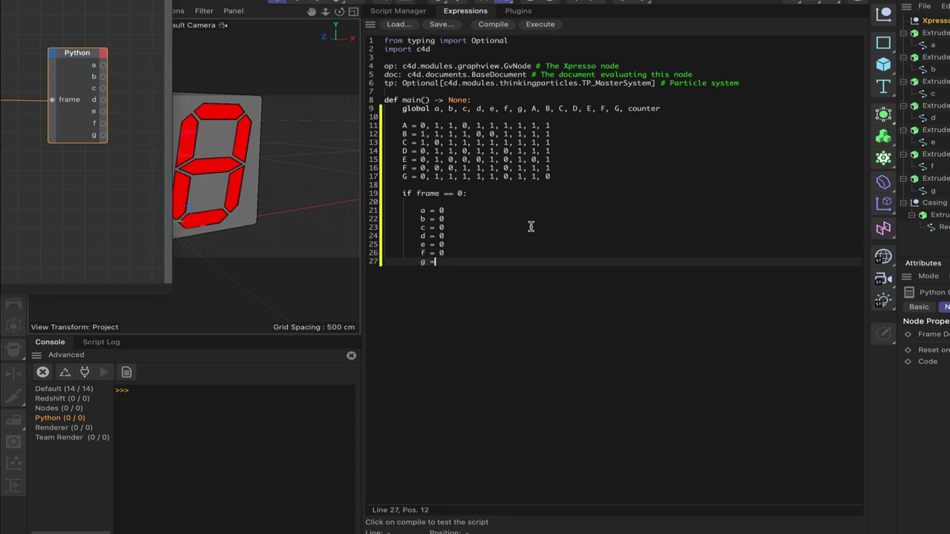
pyautogui.write(' 0')
pyautogui.press('Return')
pyautogui.press('Return')
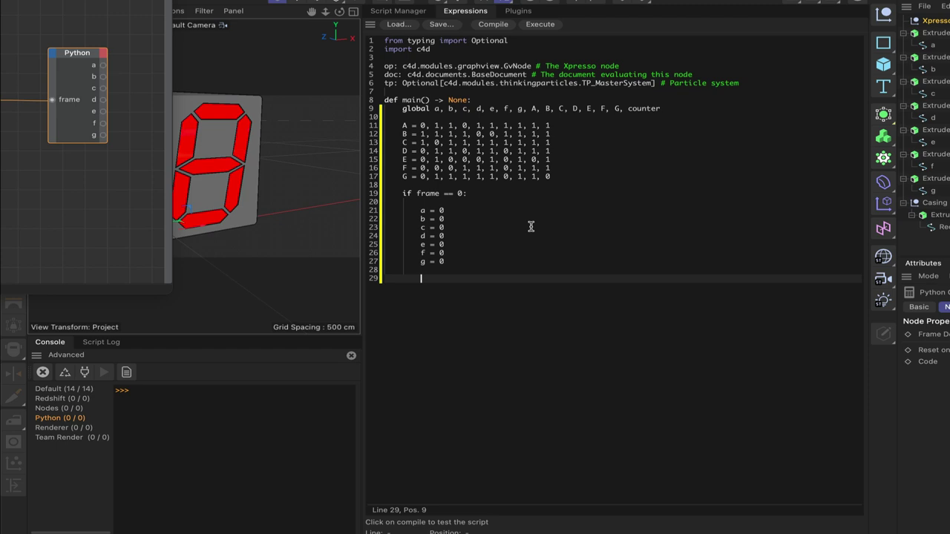
pyautogui.write('counter = -1')
pyautogui.press('Return')
pyautogui.press('Return')
pyautogui.press('BackSpace')
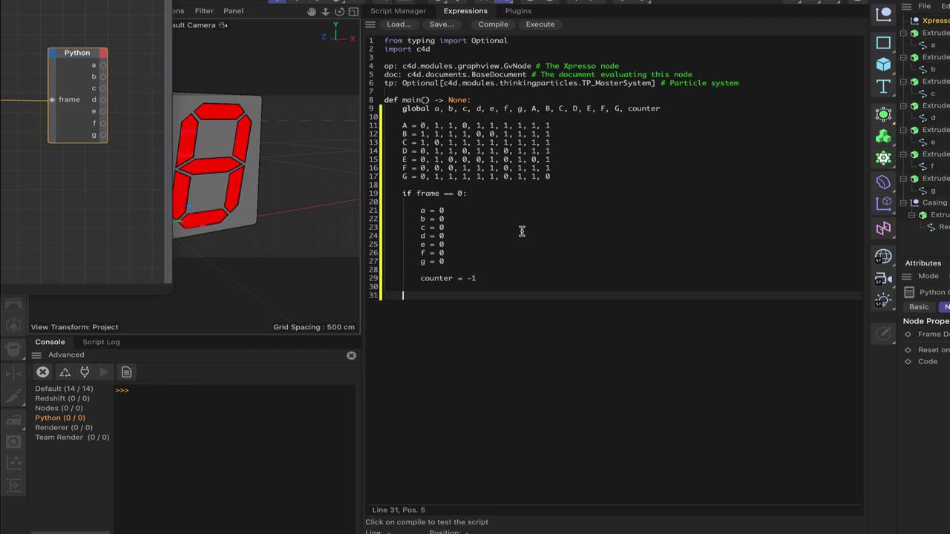
pyautogui.write('if ')
pyautogui.write('frame ')
pyautogui.write('> 0 ')
pyautogui.write('and frame ')
pyautogui.write('% ')
pyautogui.write('100')
# Complete the condition as 'if frame > 0 and frame % 15 == 0:'
pyautogui.press('BackSpace')
pyautogui.press('BackSpace')
pyautogui.write('5 == 0:')
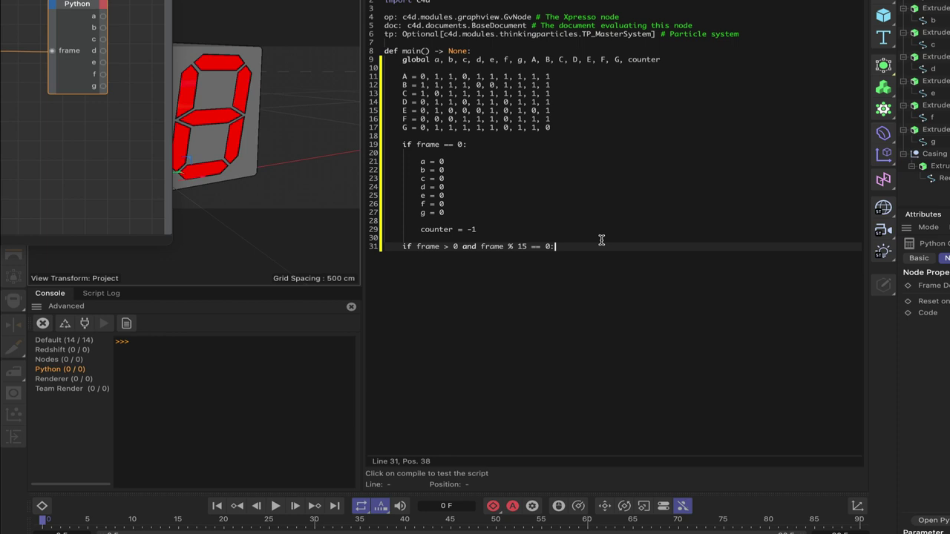
pyautogui.press('Return')
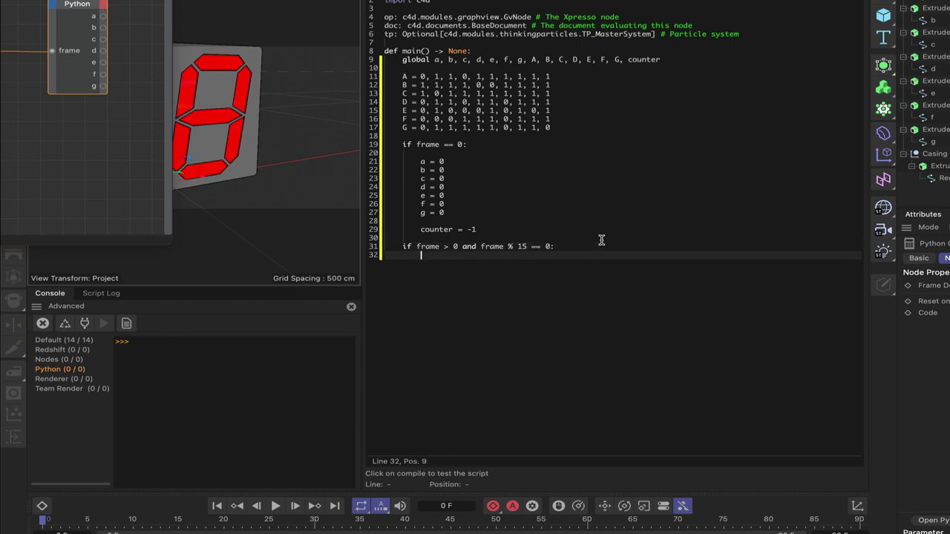
pyautogui.press('Return')
# Under it, add 'if counter < 9:', 'counter += 1' and 'a = A[counter]'
pyautogui.write('if ')
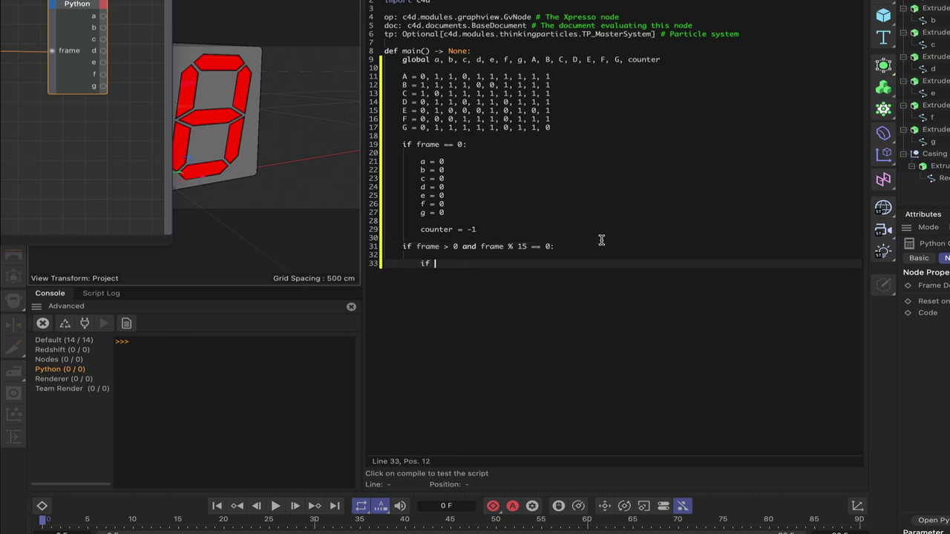
pyautogui.write('counter < 9:')
pyautogui.press('Return')
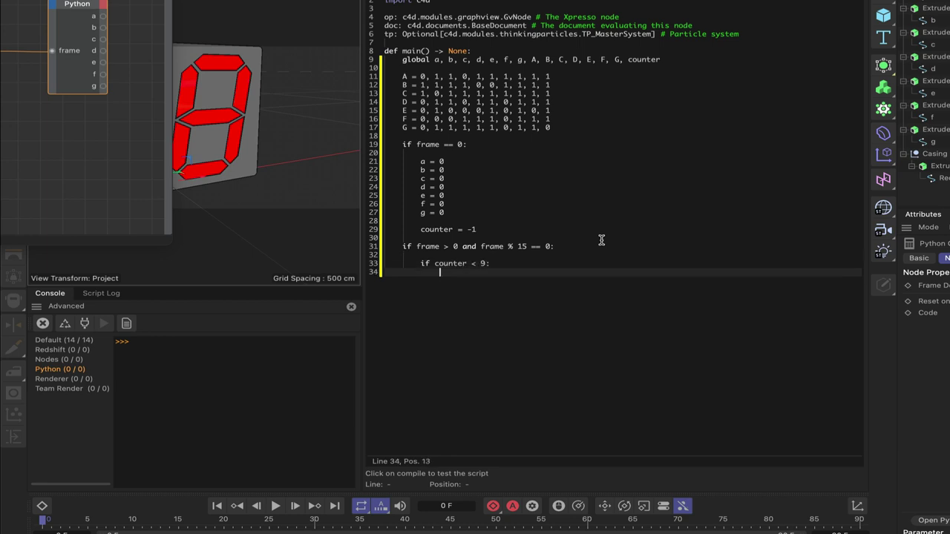
pyautogui.write('counter += 1')
pyautogui.press('Return')
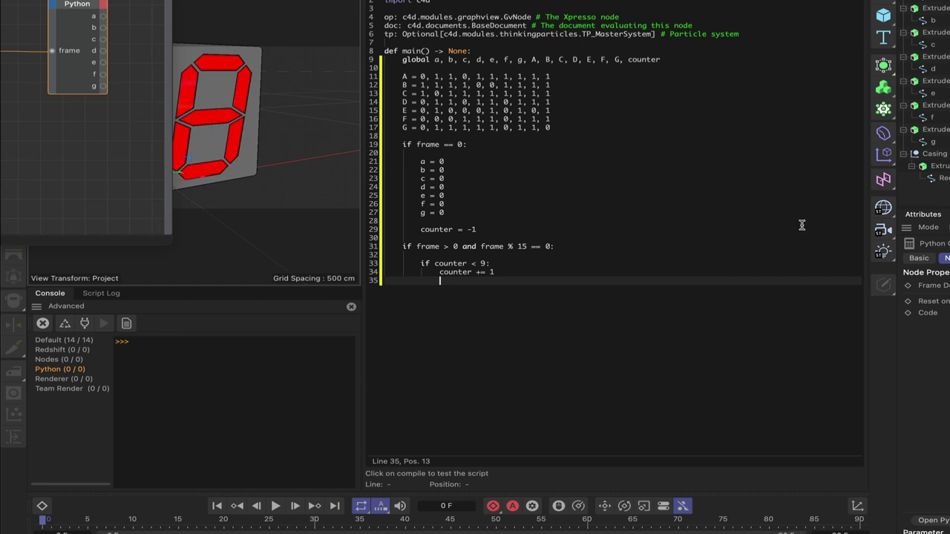
pyautogui.write('a = A[counter')
# Copy the 'a = A[counter]' line and edit a pasted copy into 'b = B[counter]'
pyautogui.press('Return')
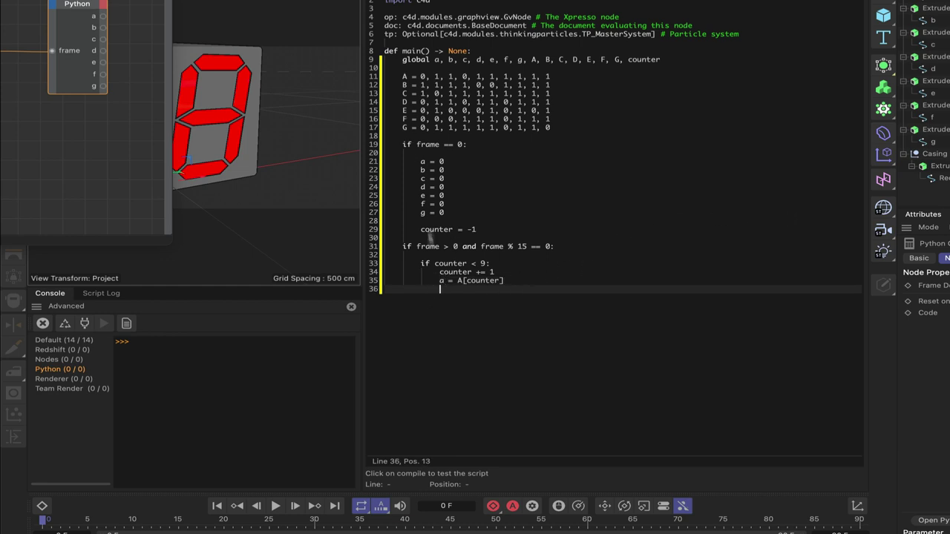
pyautogui.moveTo(440, 282); pyautogui.dragTo(509, 285)
pyautogui.hotkey('ctrl', 'c')
pyautogui.click(462, 288)
pyautogui.hotkey('ctrl', 'v')
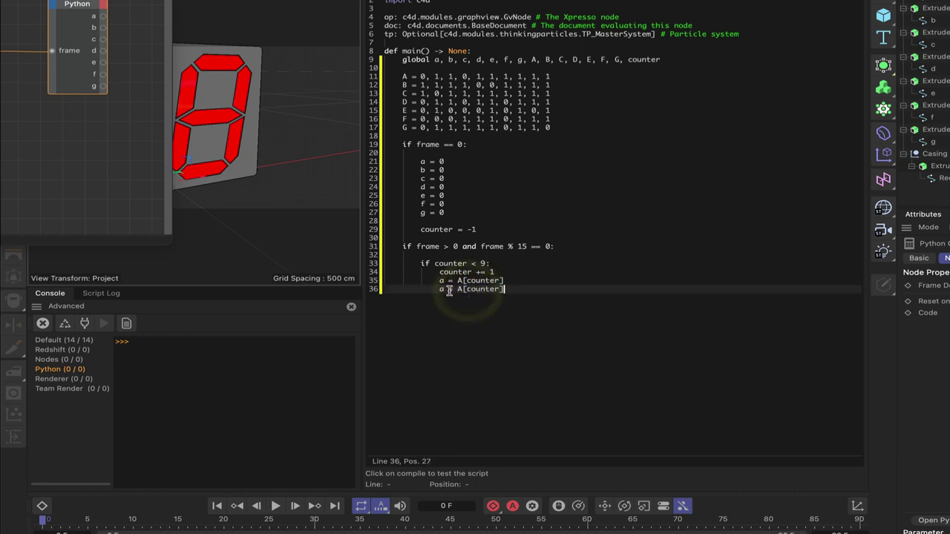
pyautogui.click(446, 290)
pyautogui.press('BackSpace')
pyautogui.write('b')
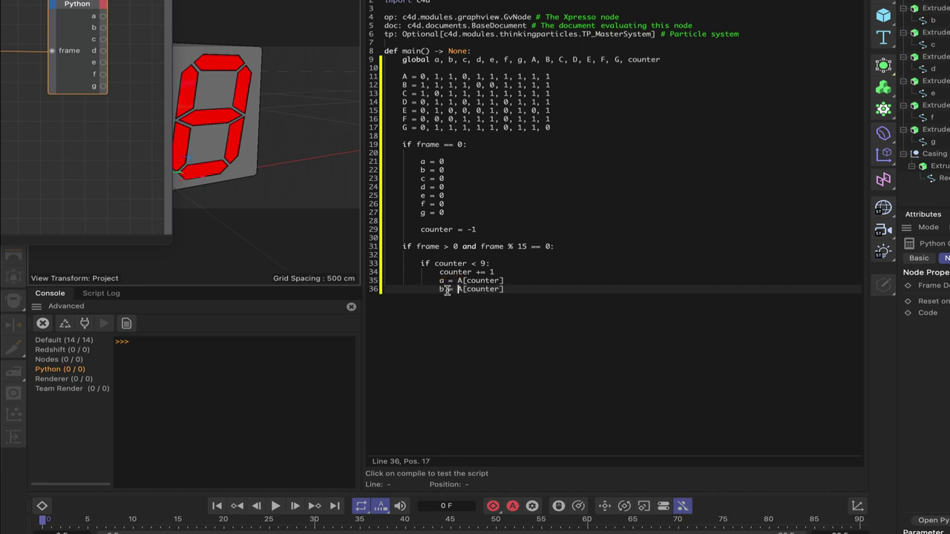
pyautogui.press('Delete')
pyautogui.write('B')
pyautogui.click(525, 287)
pyautogui.press('Return')
# Add 'c = C[counter]' and 'd = D[counter]' lines from pasted copies
pyautogui.hotkey('ctrl', 'v')
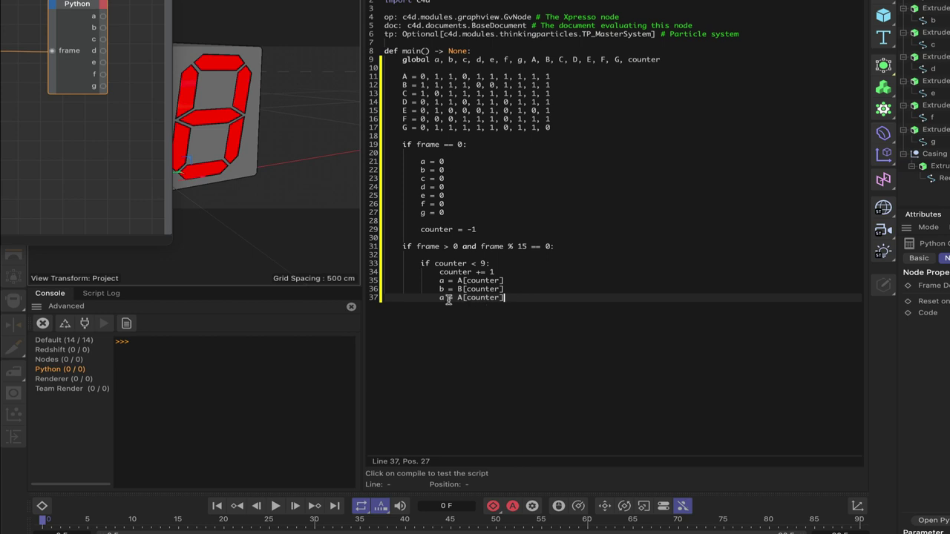
pyautogui.moveTo(450, 297); pyautogui.dragTo(439, 298)
pyautogui.write('c =')
pyautogui.press('Return')
pyautogui.press('BackSpace')
pyautogui.press('BackSpace')
pyautogui.press('BackSpace')
pyautogui.press('BackSpace')
pyautogui.click(514, 295)
pyautogui.press('Return')
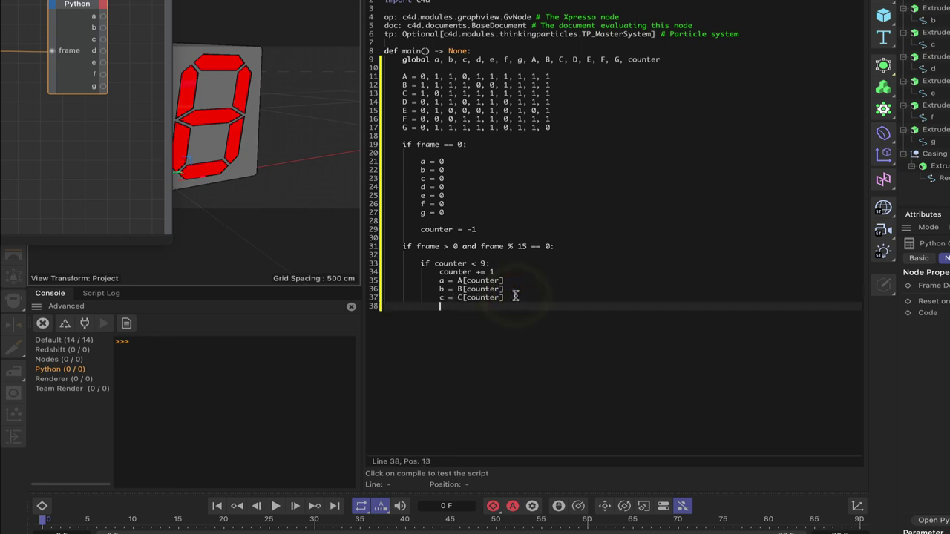
pyautogui.hotkey('ctrl', 'v')
pyautogui.moveTo(445, 306); pyautogui.dragTo(439, 305)
pyautogui.press('BackSpace')
pyautogui.write('d')
pyautogui.press('BackSpace')
pyautogui.write('d = D')
pyautogui.click(448, 316)
pyautogui.press('Return')
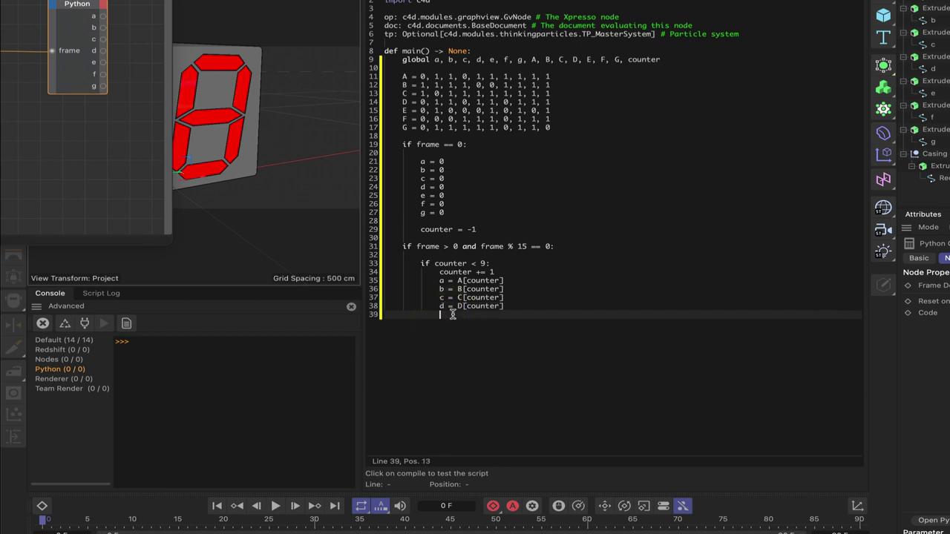
# Add 'e = E[counter]' and 'f = F[counter]' lines from pasted copies
pyautogui.hotkey('ctrl', 'v')
pyautogui.click(443, 315)
pyautogui.click(520, 315)
pyautogui.press('Return')
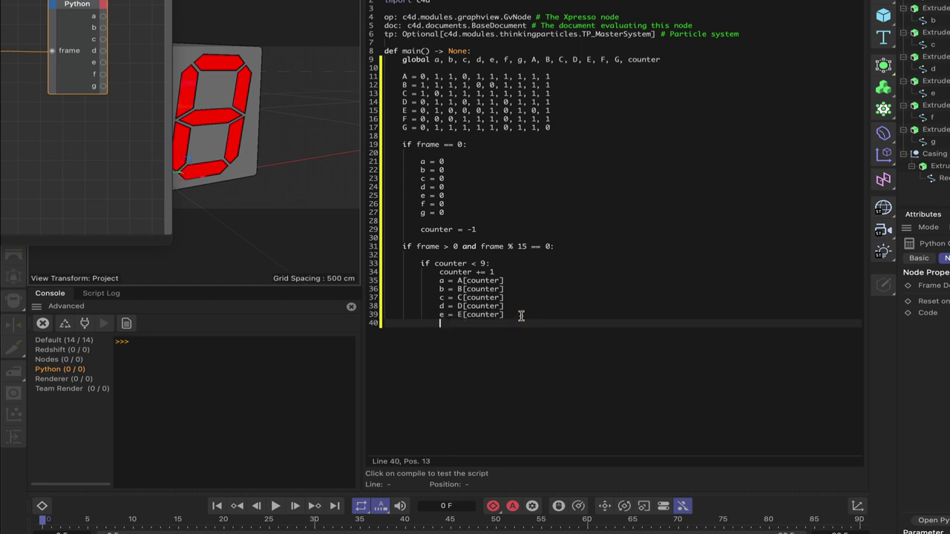
pyautogui.hotkey('ctrl', 'v')
pyautogui.press('BackSpace')
pyautogui.write('f')
pyautogui.press('Delete')
pyautogui.write('F')
pyautogui.click(517, 323)
pyautogui.press('Return')
# Add 'g = G[counter]' and open new lines for the else branch
pyautogui.hotkey('ctrl', 'v')
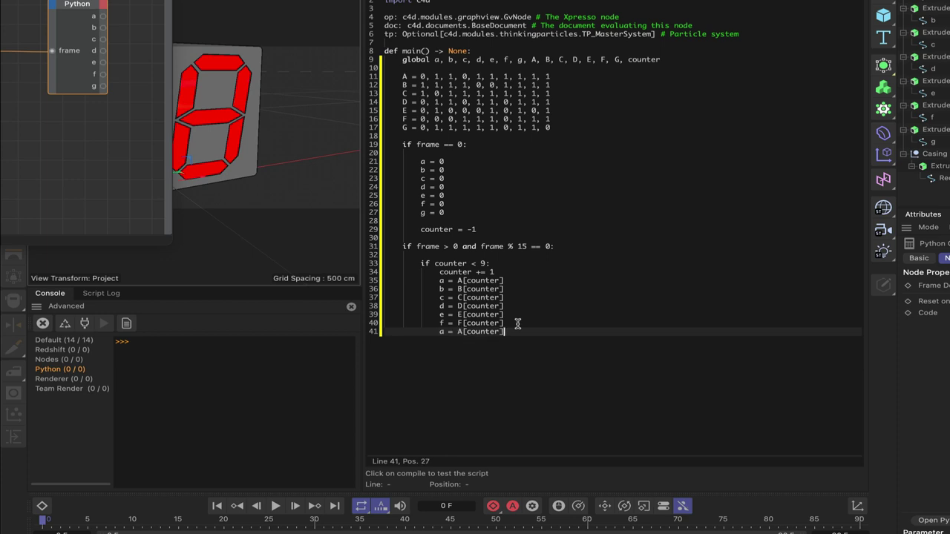
pyautogui.click(445, 331)
pyautogui.press('BackSpace')
pyautogui.write('g')
pyautogui.press('Delete')
pyautogui.write('G')
pyautogui.click(528, 332)
pyautogui.press('Return')
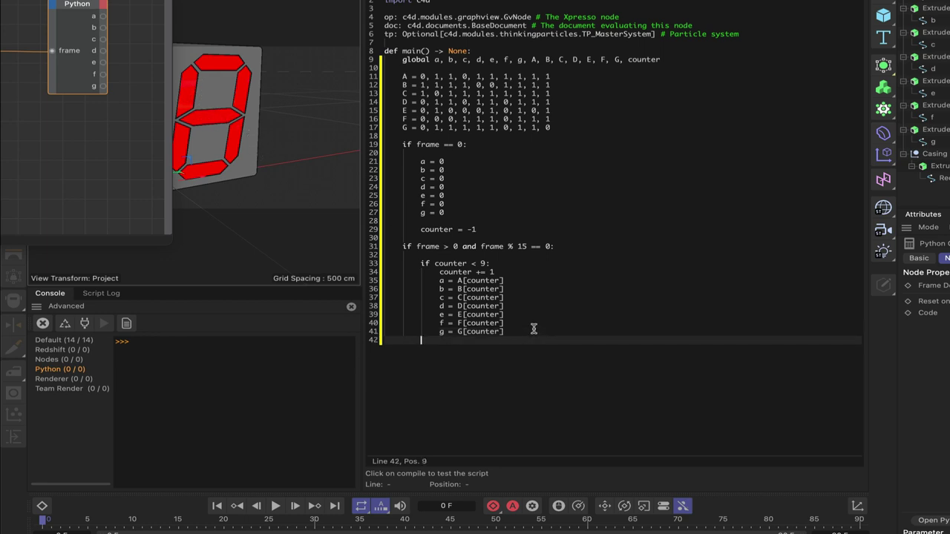
pyautogui.press('Return')
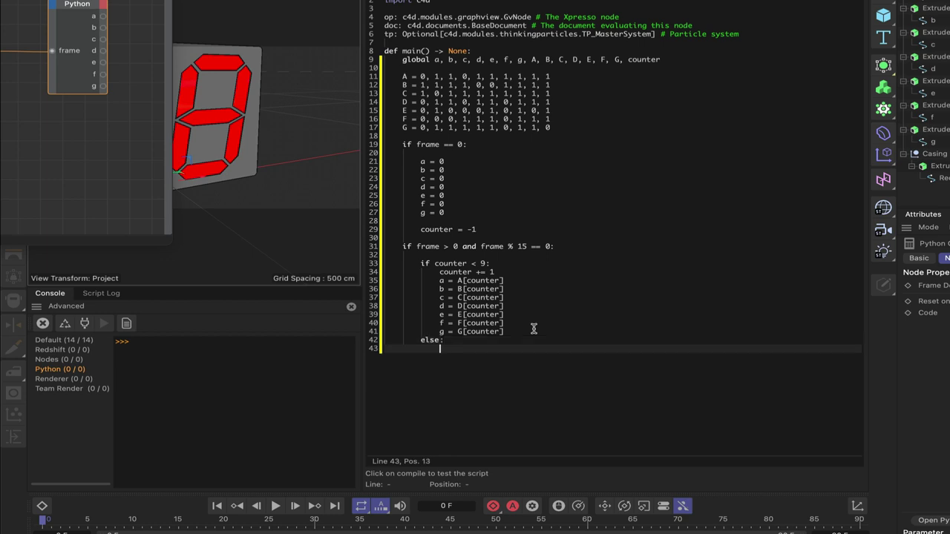
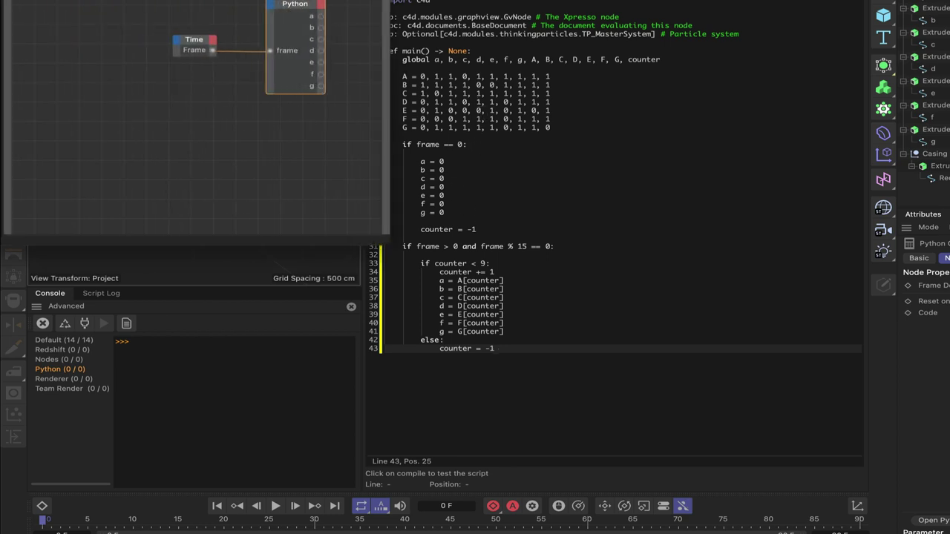
# Enlarge the XPresso editor, pan the node view, and show the OFF and ON materials alongside
pyautogui.moveTo(388, 235); pyautogui.dragTo(746, 441)
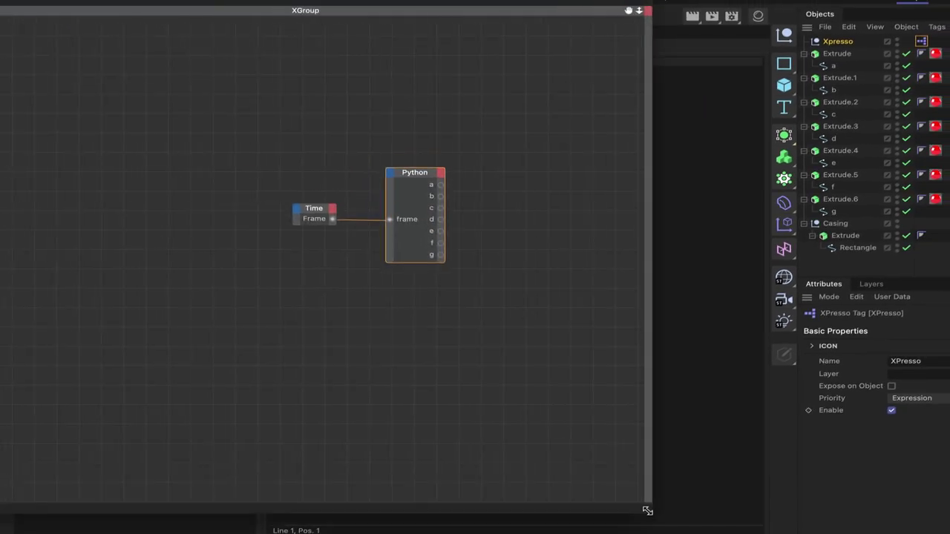
pyautogui.moveTo(647, 511); pyautogui.dragTo(670, 518)
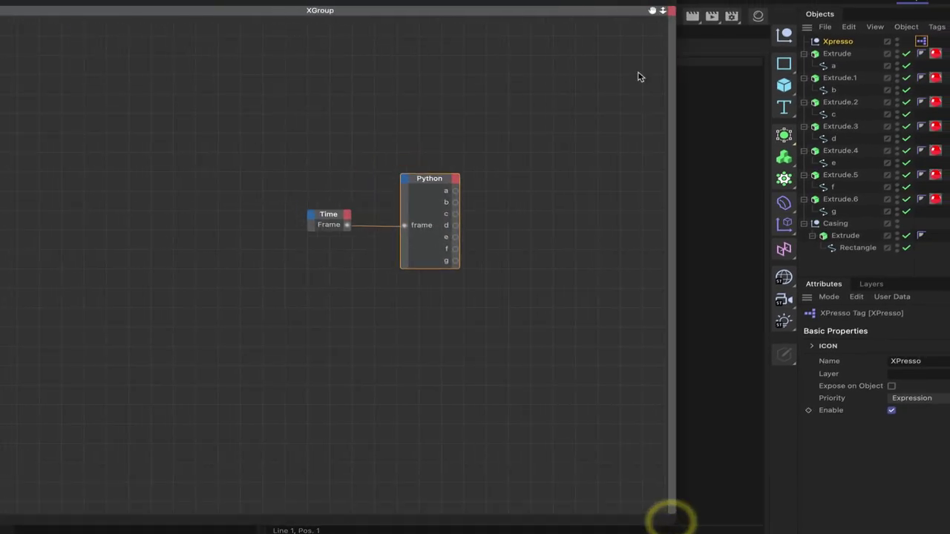
pyautogui.moveTo(652, 11); pyautogui.dragTo(308, 10)
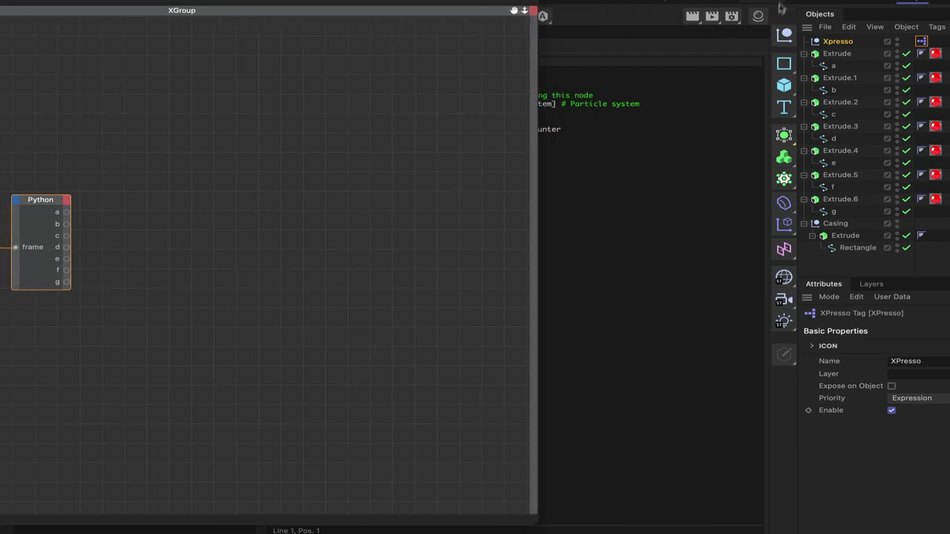
pyautogui.click(758, 17)
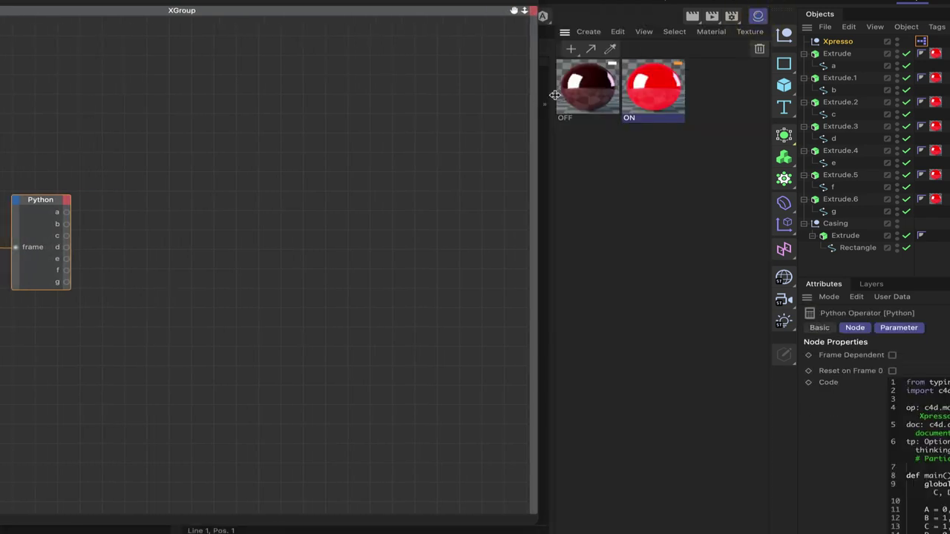
# Add OFF and ON material nodes to the graph, each with an Object output port
pyautogui.moveTo(581, 98); pyautogui.dragTo(159, 230)
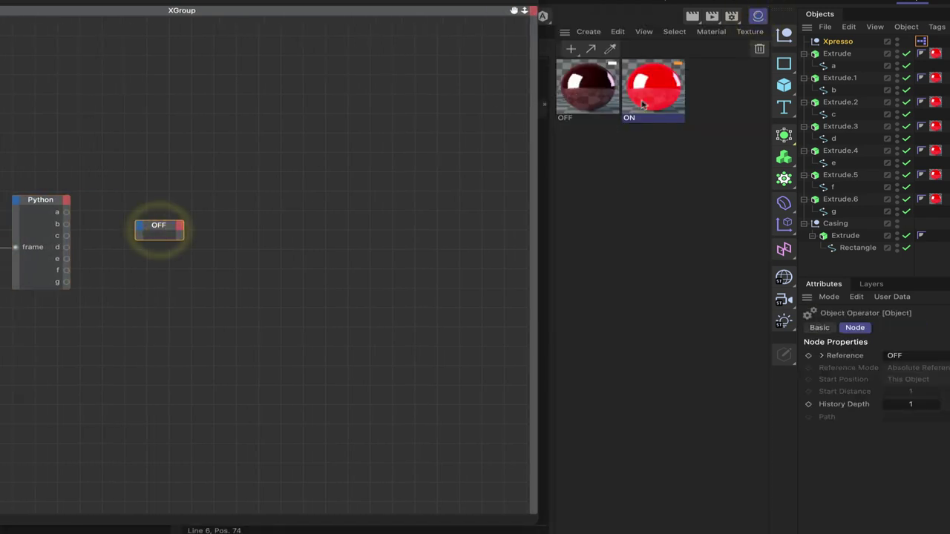
pyautogui.moveTo(212, 305); pyautogui.dragTo(156, 271)
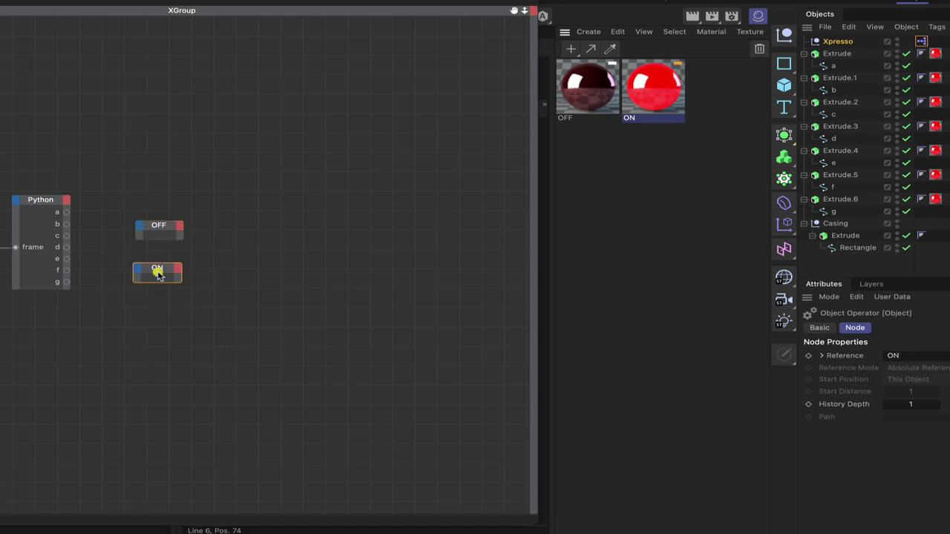
pyautogui.click(178, 231)
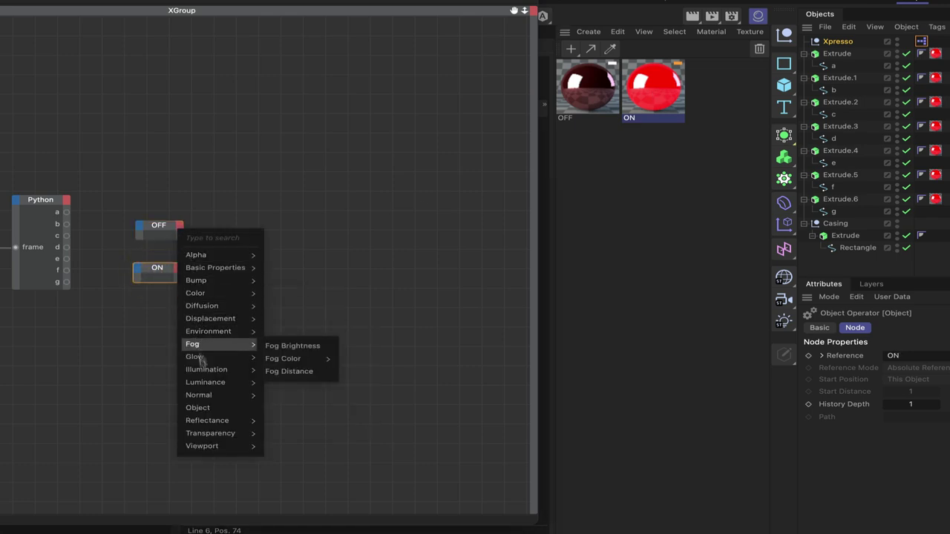
pyautogui.click(213, 407)
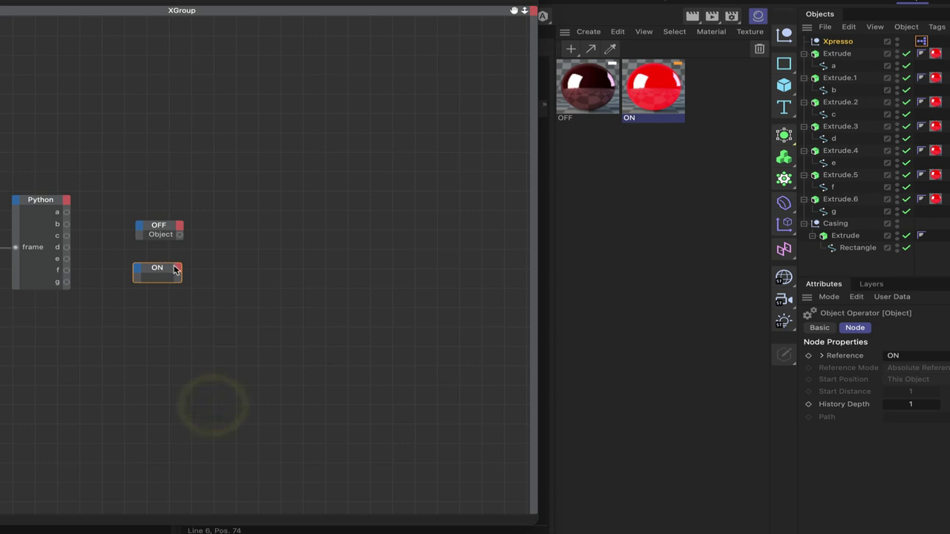
pyautogui.click(178, 268)
pyautogui.click(213, 445)
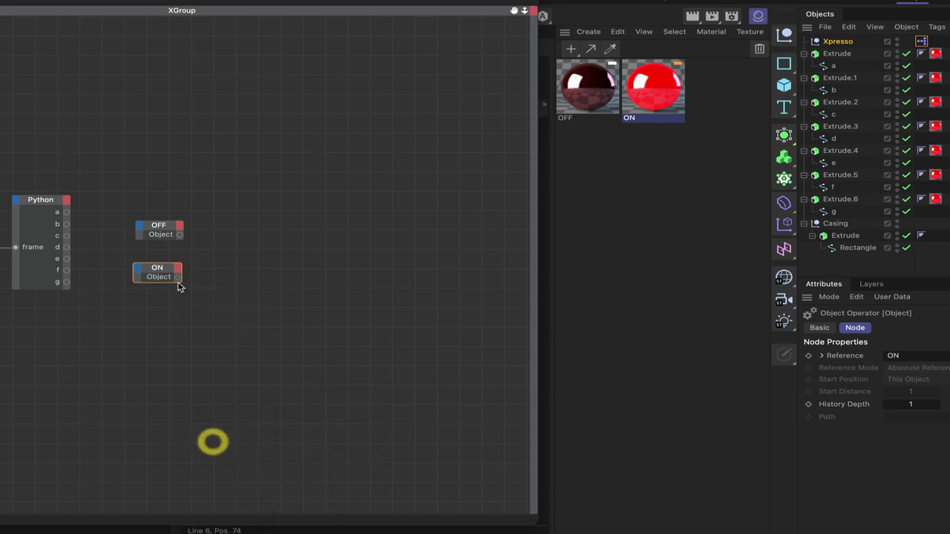
pyautogui.moveTo(164, 274); pyautogui.dragTo(165, 275)
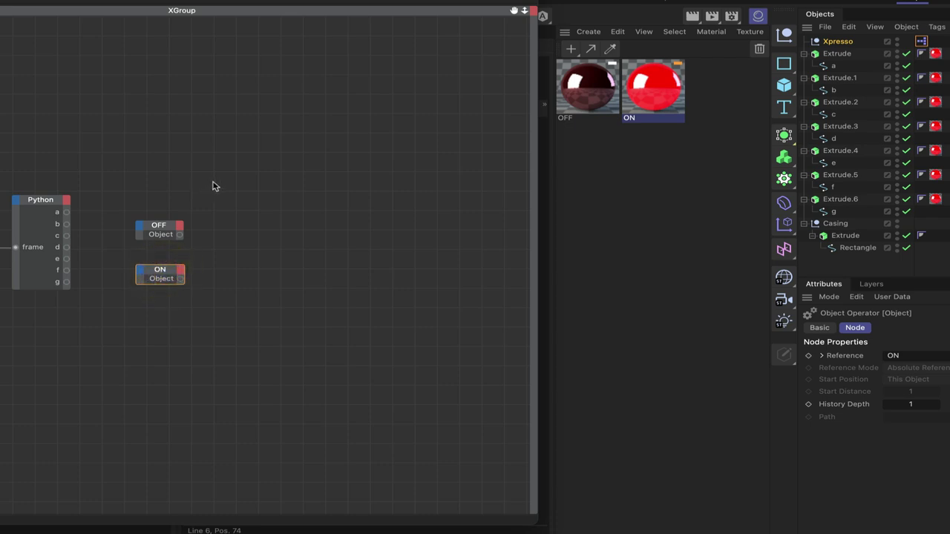
# Add a Logic > Condition node and place it near the top of the graph
pyautogui.rightClick(212, 186)
pyautogui.moveTo(252, 200)
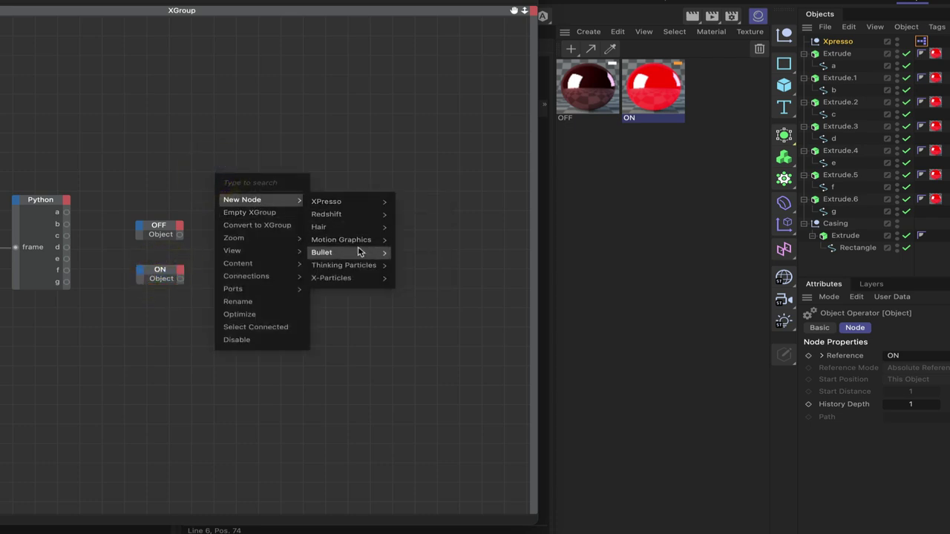
pyautogui.moveTo(382, 200)
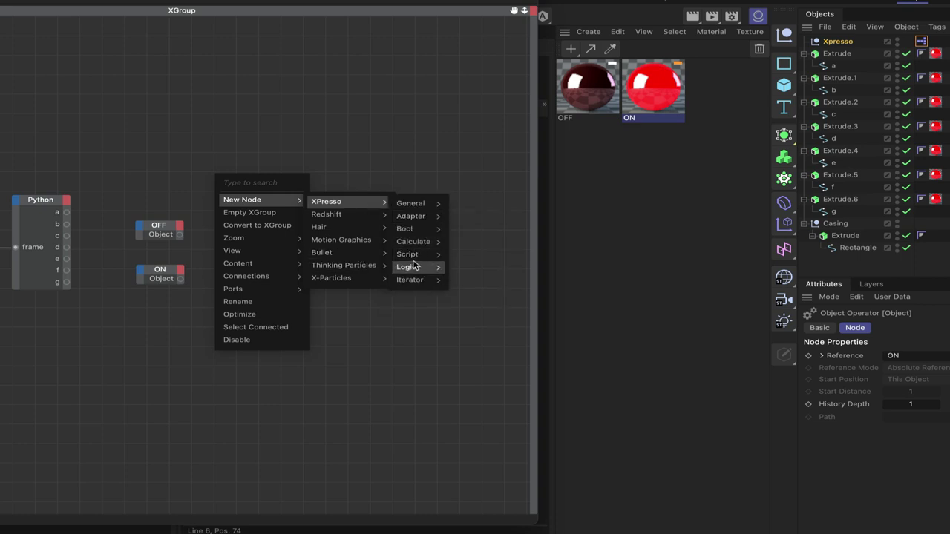
pyautogui.moveTo(414, 266)
pyautogui.click(467, 281)
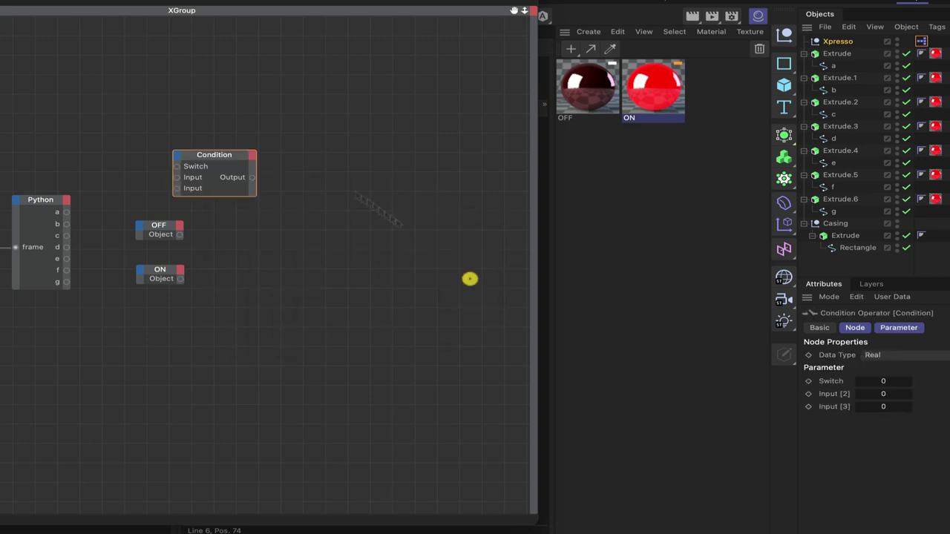
pyautogui.moveTo(226, 149); pyautogui.dragTo(268, 39)
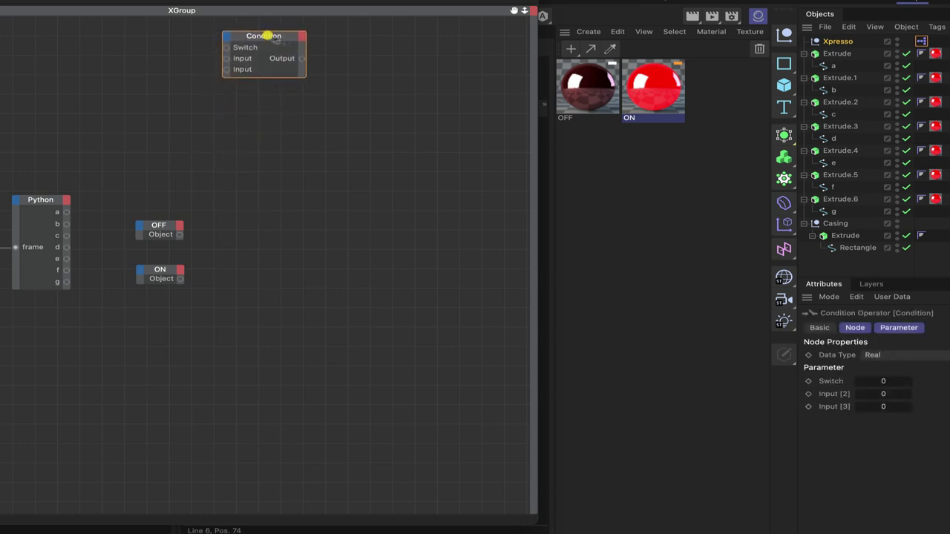
# Set the Condition data type to Material and Ctrl-drag copies into a column of seven
pyautogui.click(892, 357)
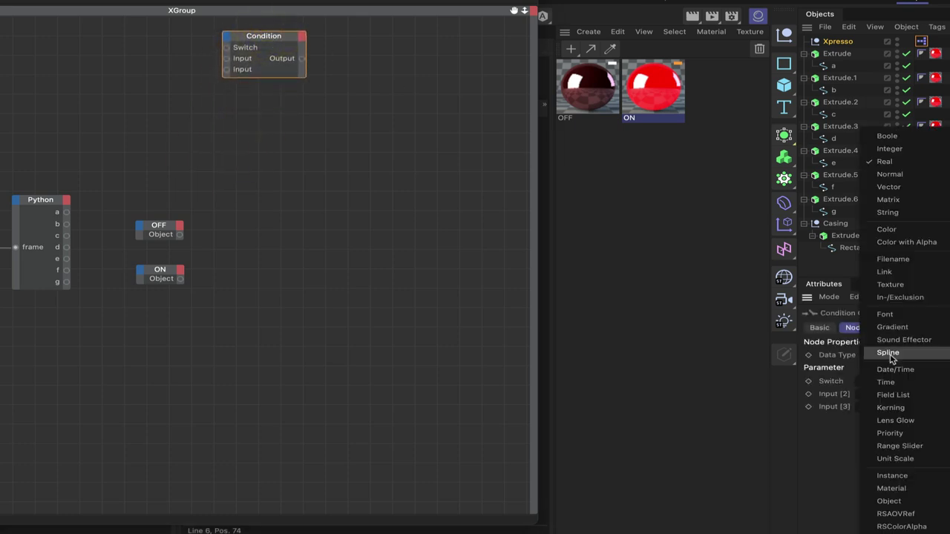
pyautogui.click(891, 488)
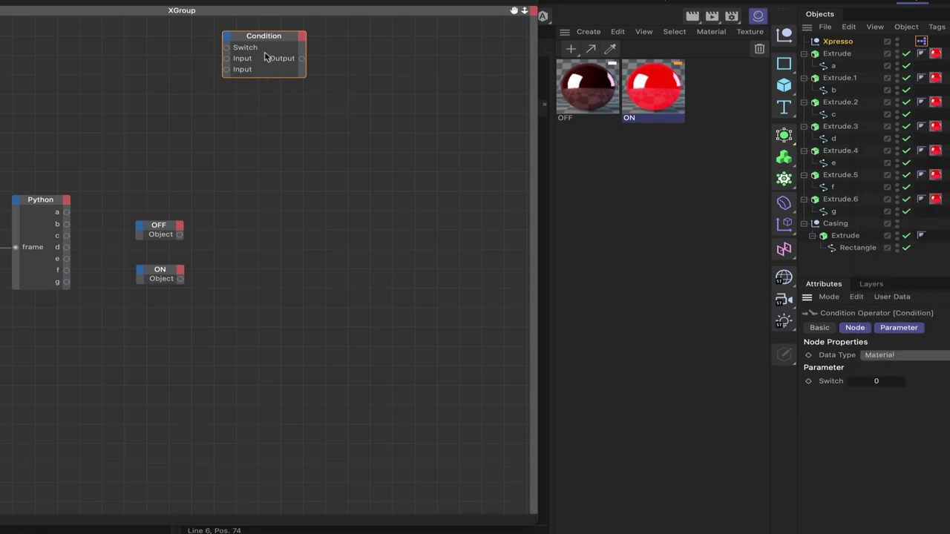
pyautogui.moveTo(276, 41); pyautogui.dragTo(280, 423)
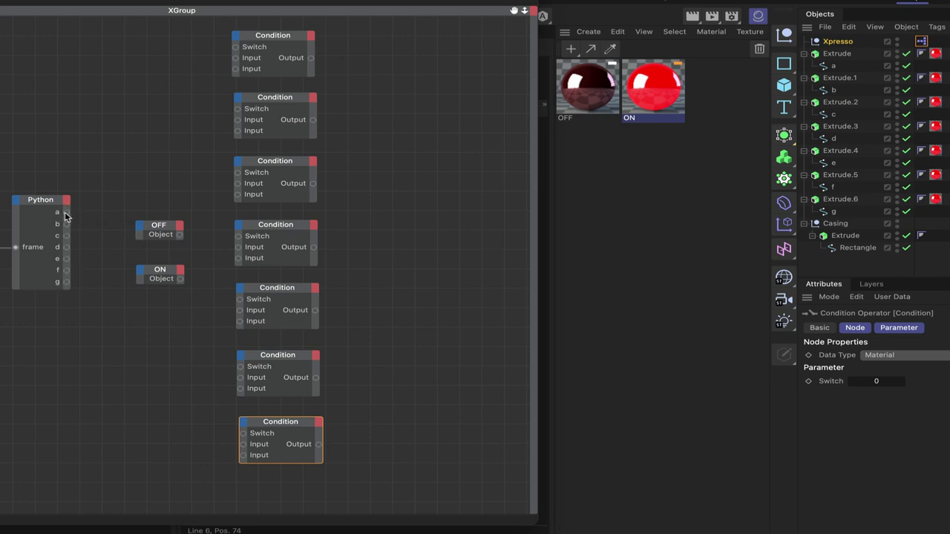
# Wire Python outputs a through g to the Switch ports of Conditions one through seven
pyautogui.moveTo(64, 212); pyautogui.dragTo(236, 47)
pyautogui.moveTo(67, 225); pyautogui.dragTo(237, 108)
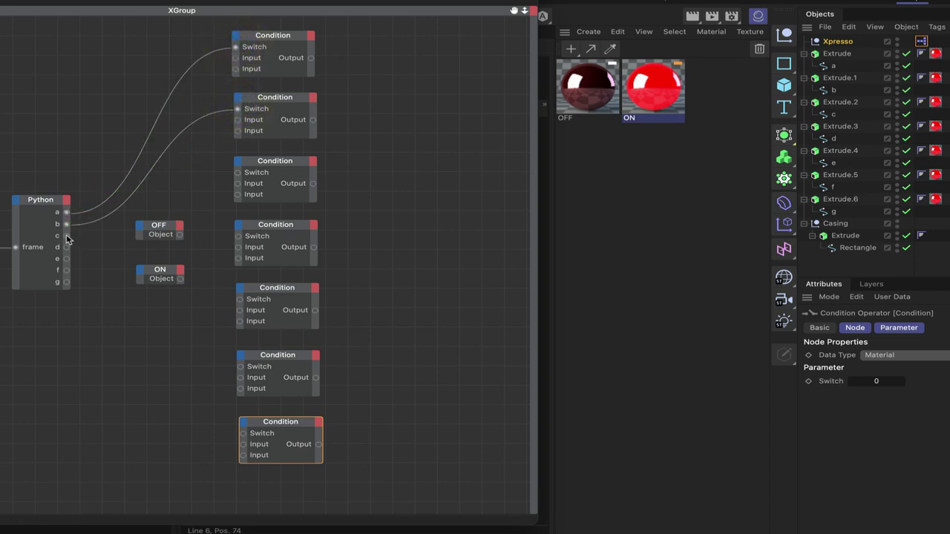
pyautogui.moveTo(66, 235); pyautogui.dragTo(237, 173)
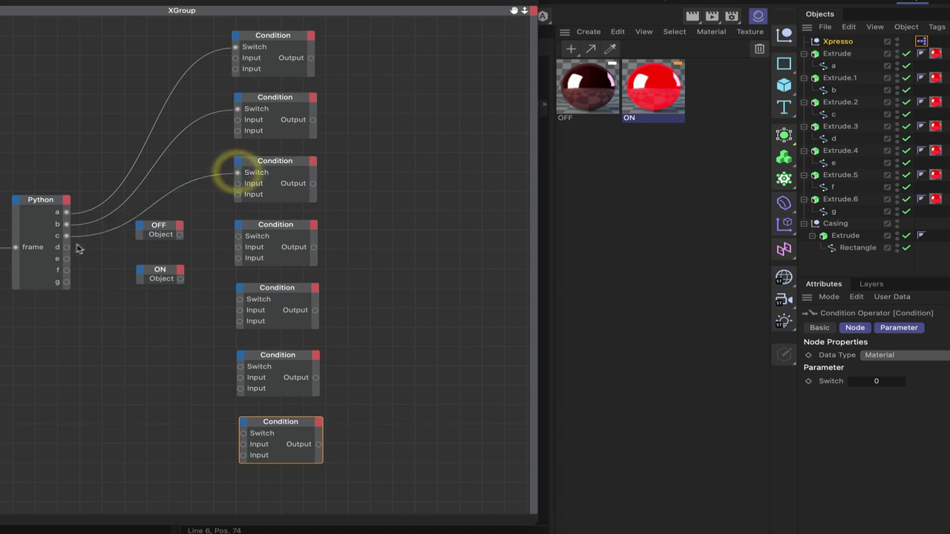
pyautogui.moveTo(67, 246); pyautogui.dragTo(238, 236)
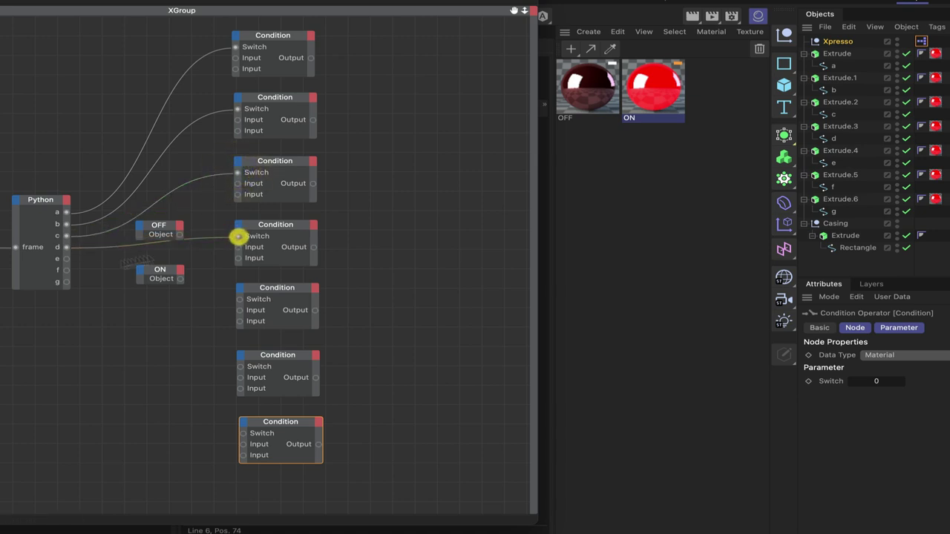
pyautogui.moveTo(67, 258); pyautogui.dragTo(239, 299)
pyautogui.moveTo(66, 270); pyautogui.dragTo(240, 366)
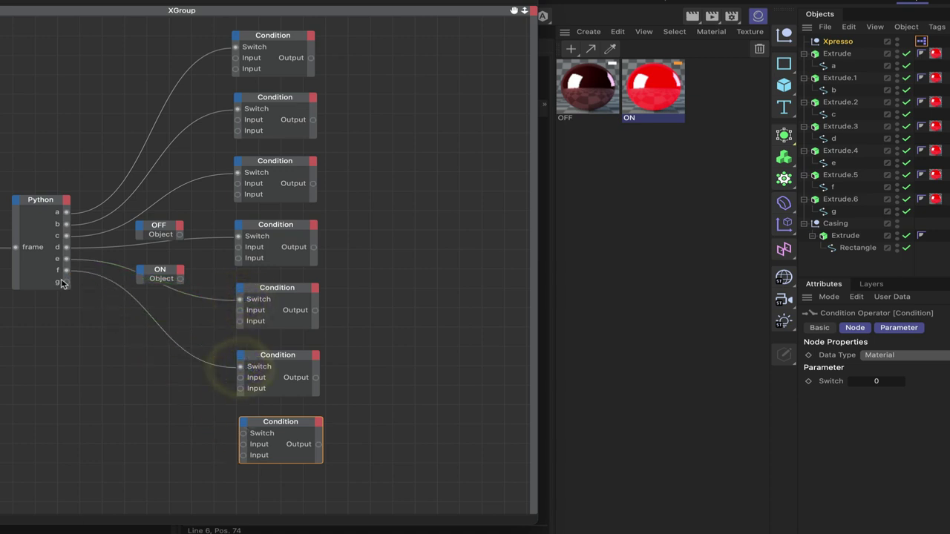
pyautogui.moveTo(66, 282); pyautogui.dragTo(243, 433)
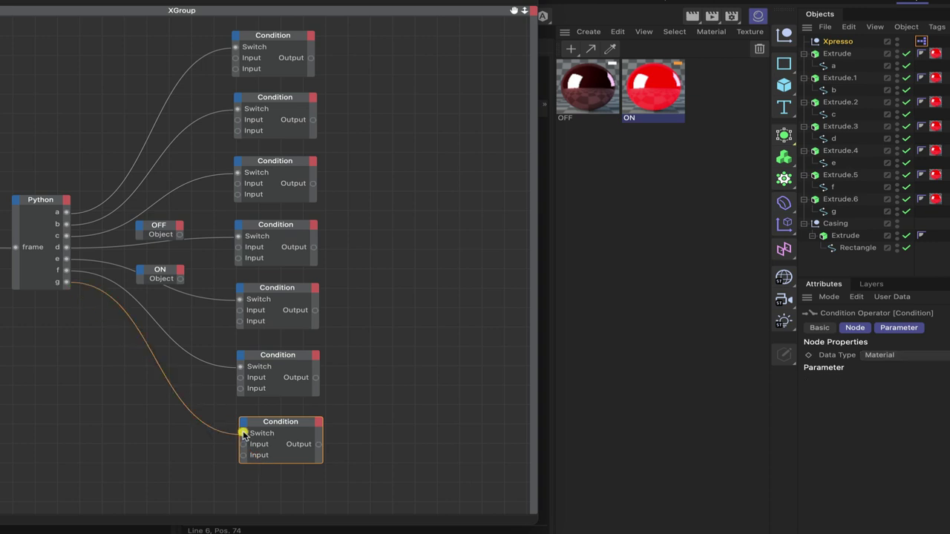
# Wire the OFF node's Object output into the first Input of every Condition node
pyautogui.click(179, 237)
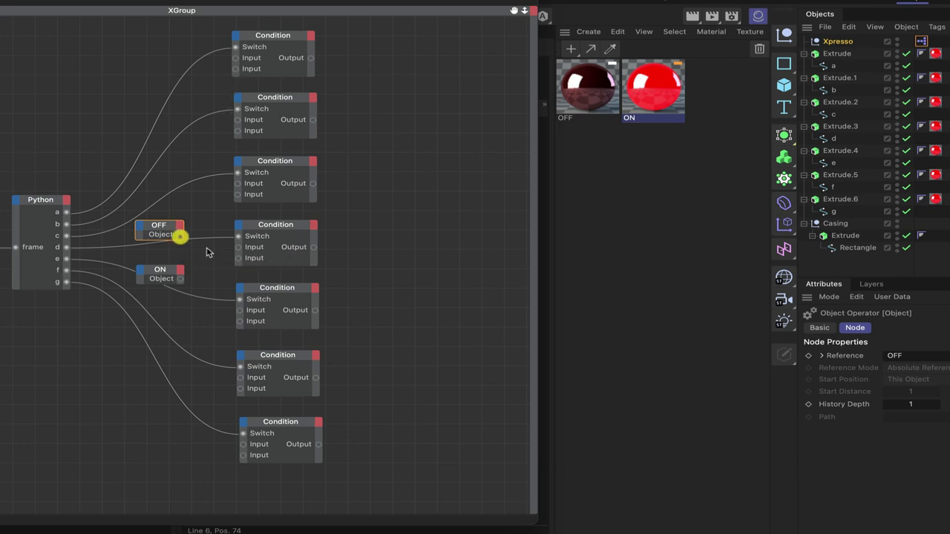
pyautogui.moveTo(179, 235); pyautogui.dragTo(236, 59)
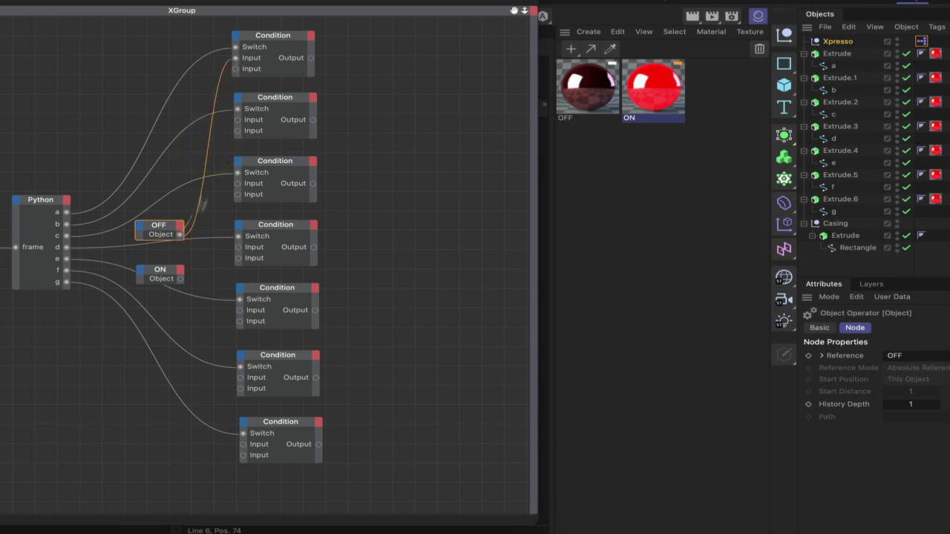
pyautogui.moveTo(180, 234); pyautogui.dragTo(236, 120)
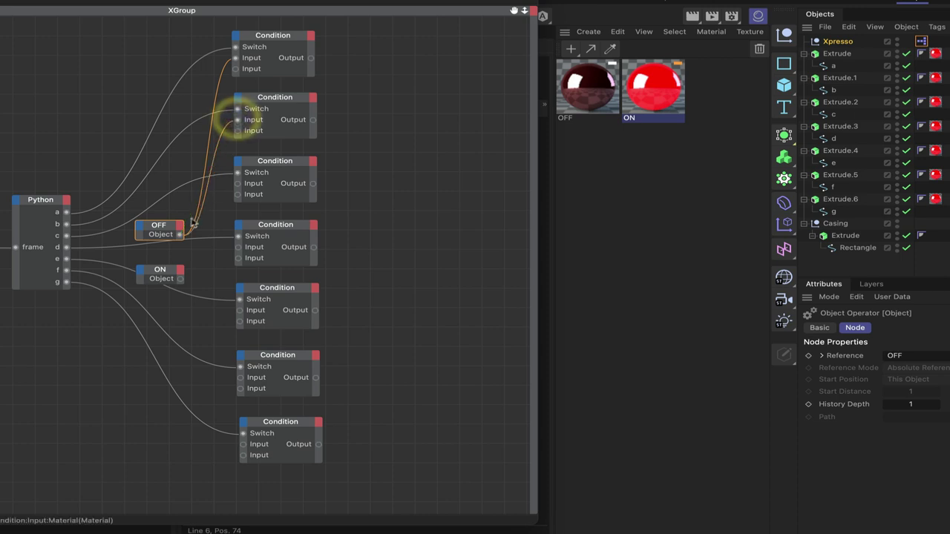
pyautogui.moveTo(180, 235); pyautogui.dragTo(237, 184)
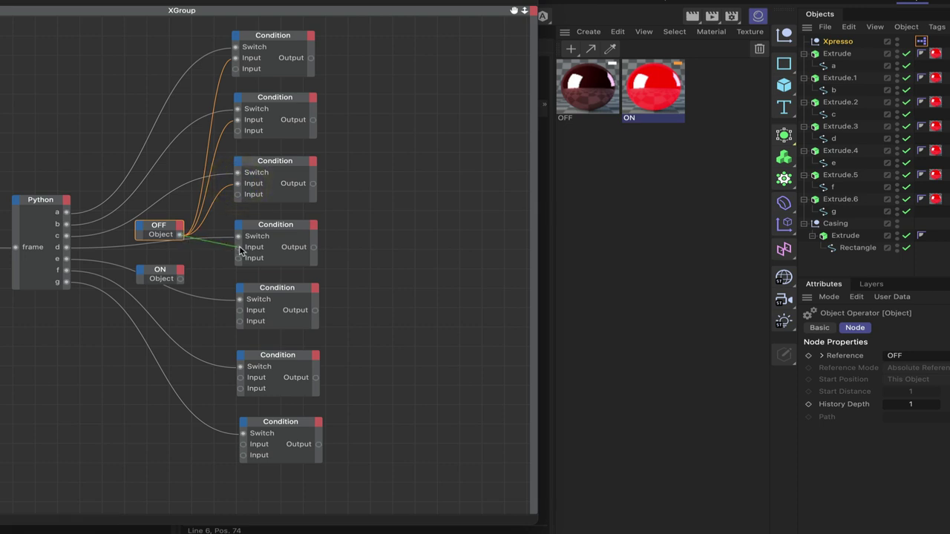
pyautogui.moveTo(239, 251); pyautogui.dragTo(239, 246)
pyautogui.moveTo(179, 234); pyautogui.dragTo(240, 307)
pyautogui.moveTo(179, 235); pyautogui.dragTo(239, 377)
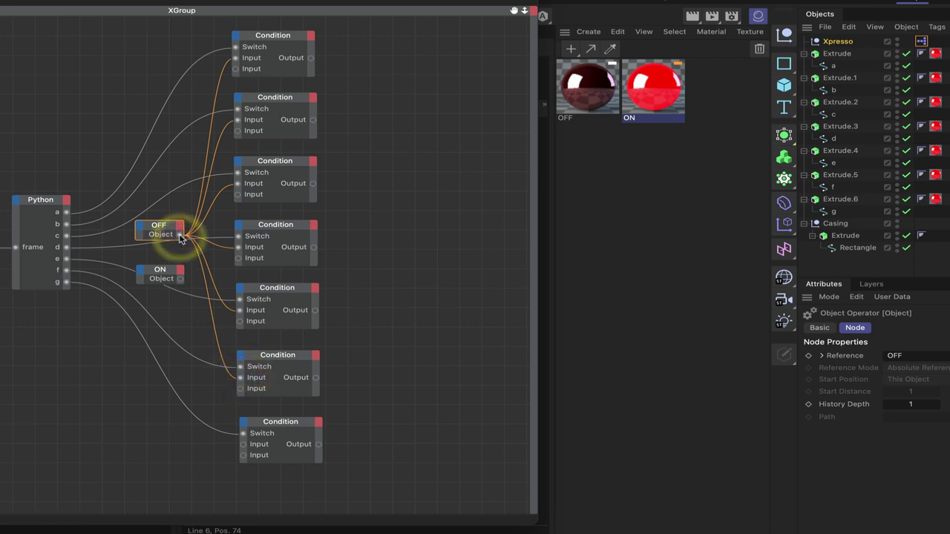
pyautogui.moveTo(179, 234); pyautogui.dragTo(242, 444)
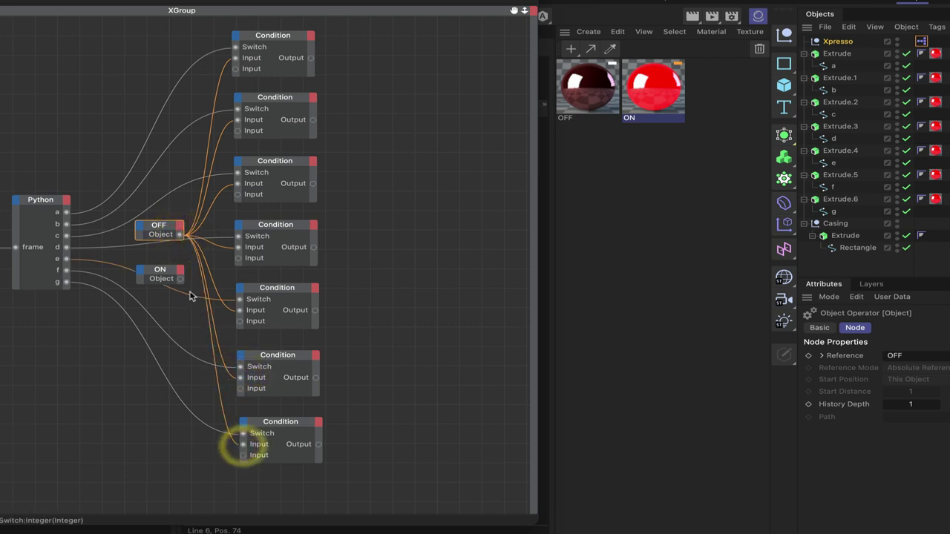
# Wire the ON node's Object output into the second Input of every Condition node
pyautogui.moveTo(179, 279); pyautogui.dragTo(236, 69)
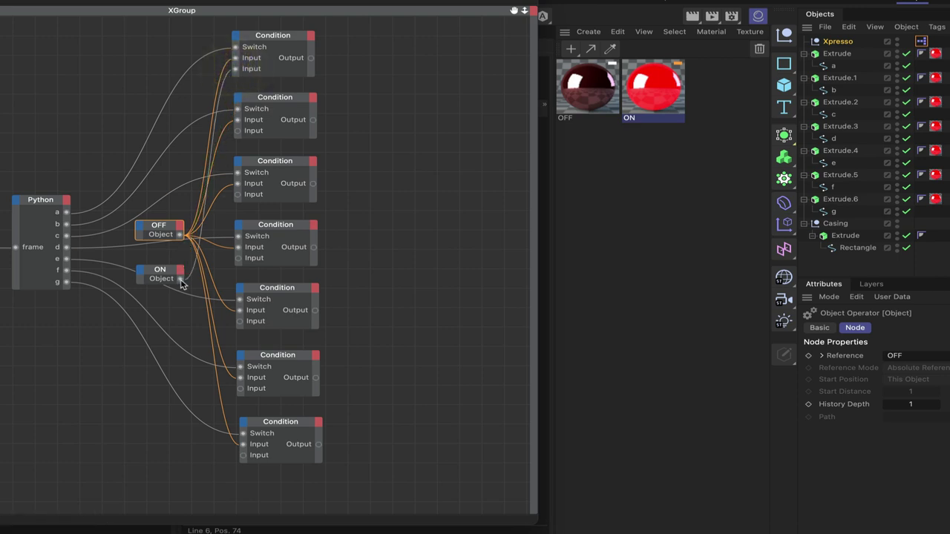
pyautogui.moveTo(181, 280); pyautogui.dragTo(237, 131)
pyautogui.moveTo(181, 279); pyautogui.dragTo(238, 194)
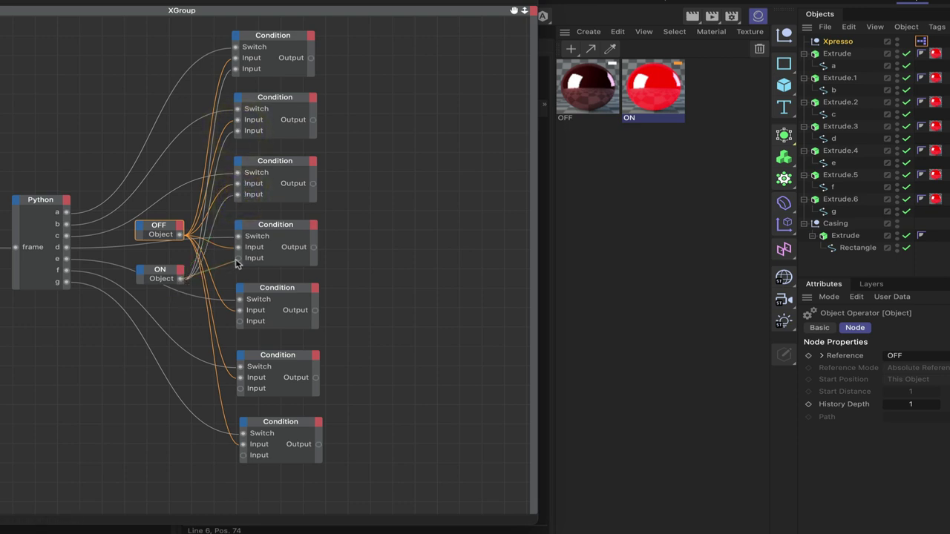
pyautogui.moveTo(237, 263); pyautogui.dragTo(238, 257)
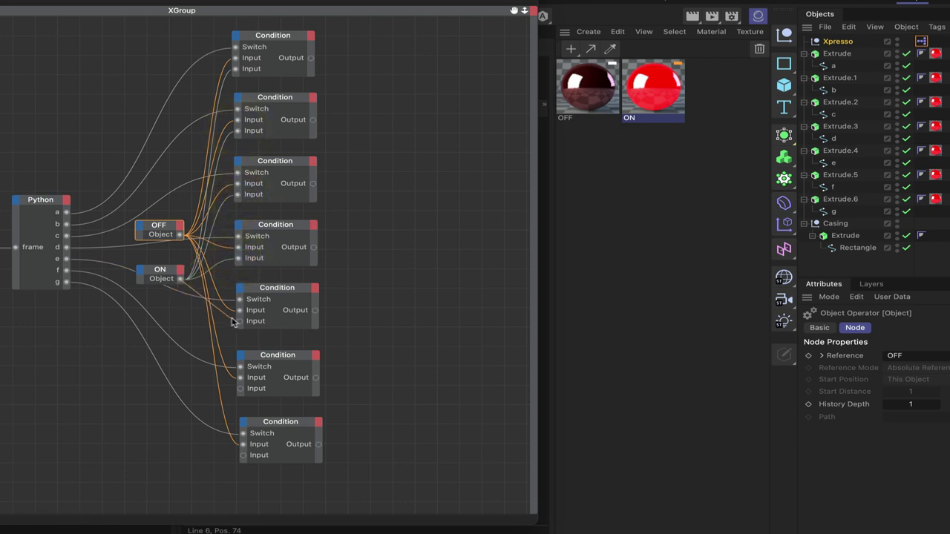
pyautogui.moveTo(233, 321); pyautogui.dragTo(238, 321)
pyautogui.moveTo(180, 278); pyautogui.dragTo(240, 388)
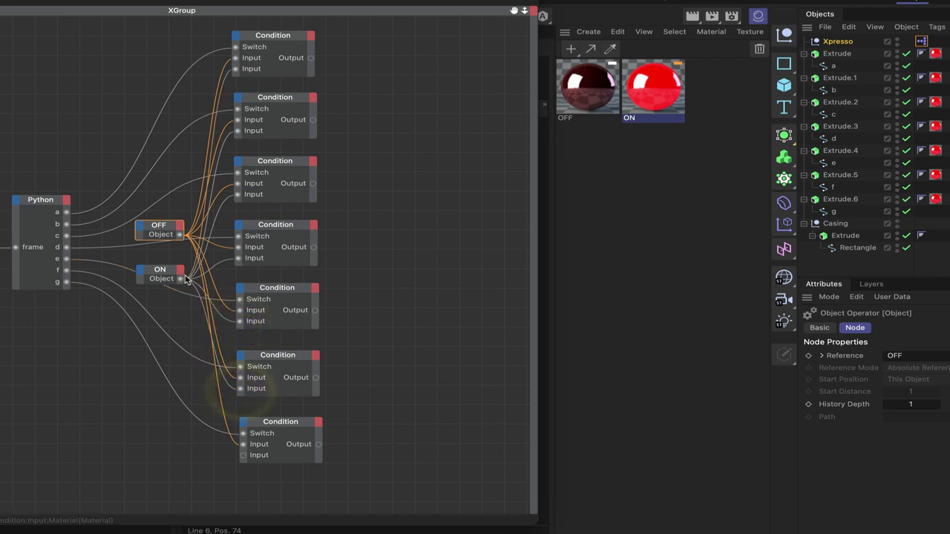
pyautogui.moveTo(179, 278); pyautogui.dragTo(244, 454)
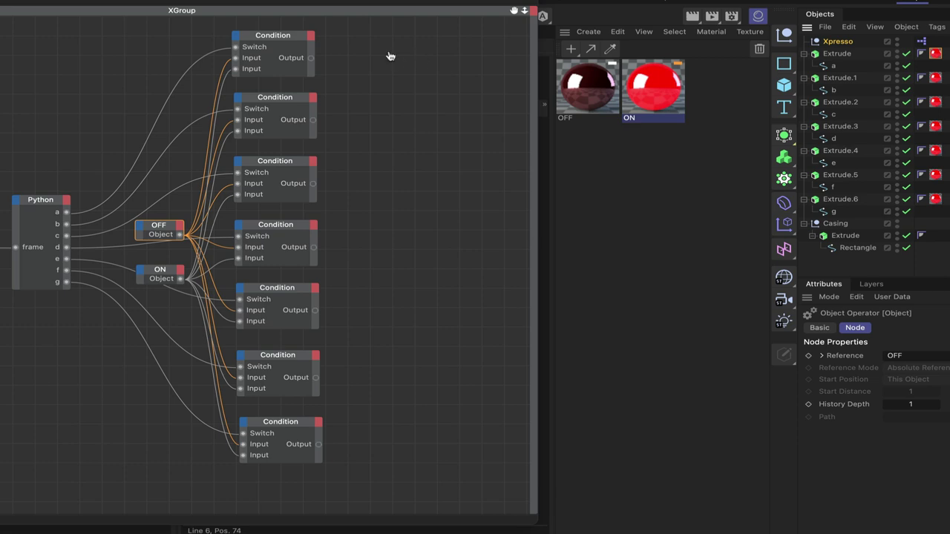
# Add the first segment's material tag node and feed Condition 1's Output into its Material input
pyautogui.moveTo(390, 57); pyautogui.dragTo(389, 57)
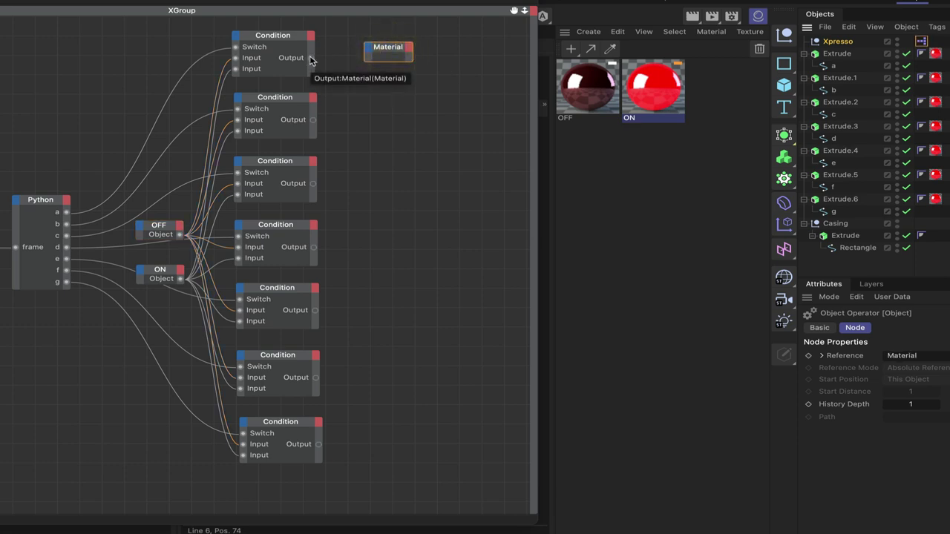
pyautogui.moveTo(311, 58); pyautogui.dragTo(369, 50)
pyautogui.moveTo(403, 123)
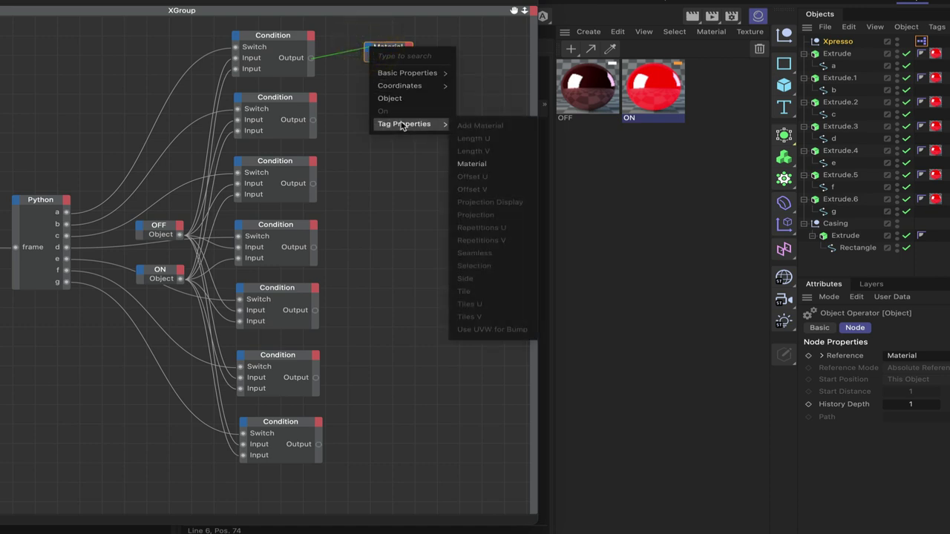
pyautogui.click(472, 164)
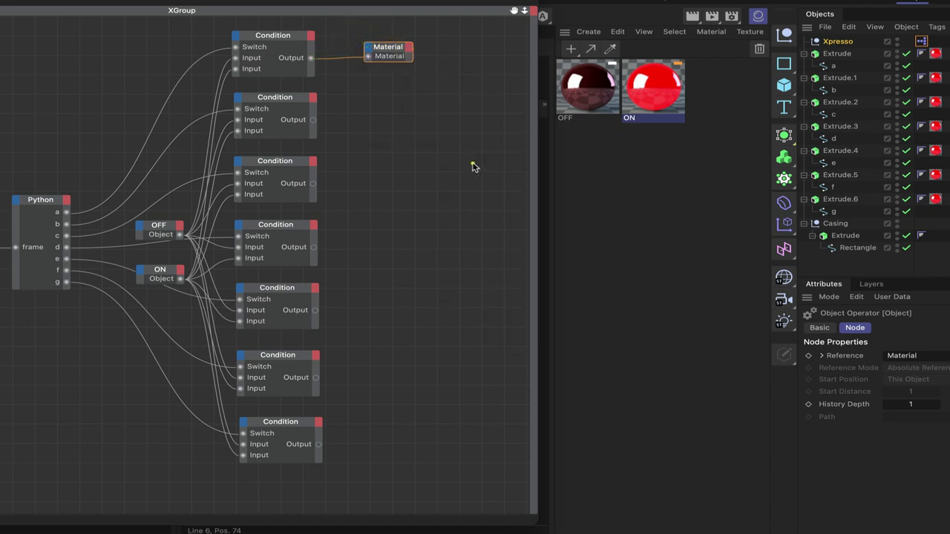
pyautogui.click(470, 161)
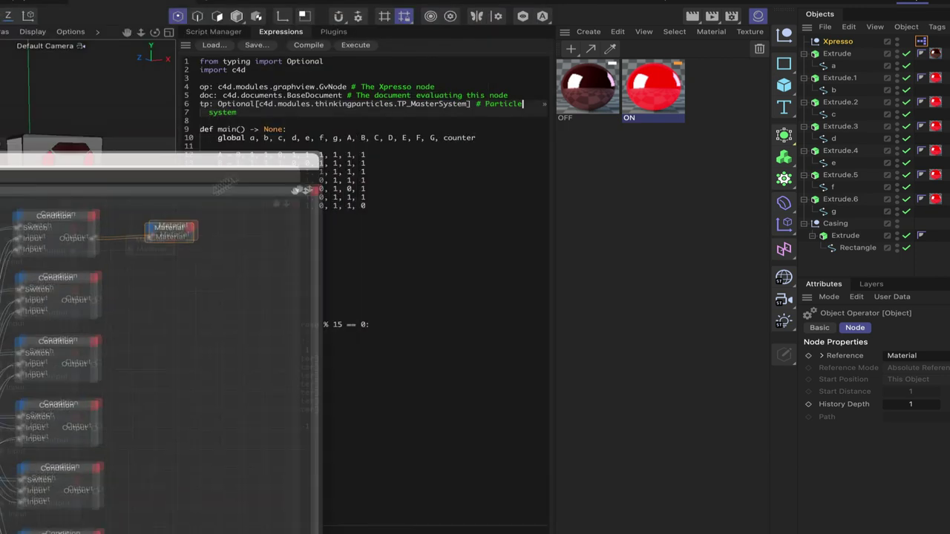
# Add a second material tag node and feed Condition 2's Output into its Material input
pyautogui.moveTo(223, 185); pyautogui.dragTo(236, 273)
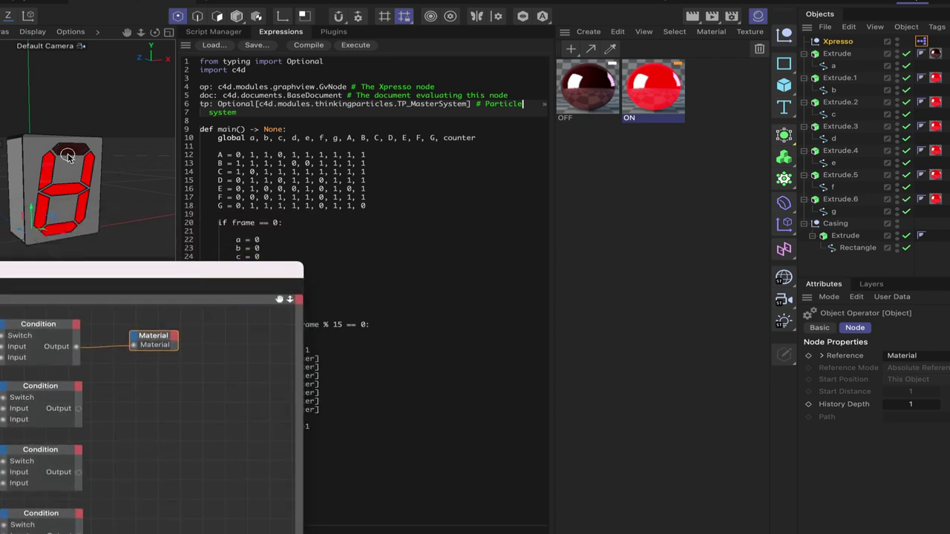
pyautogui.moveTo(143, 273); pyautogui.dragTo(405, 20)
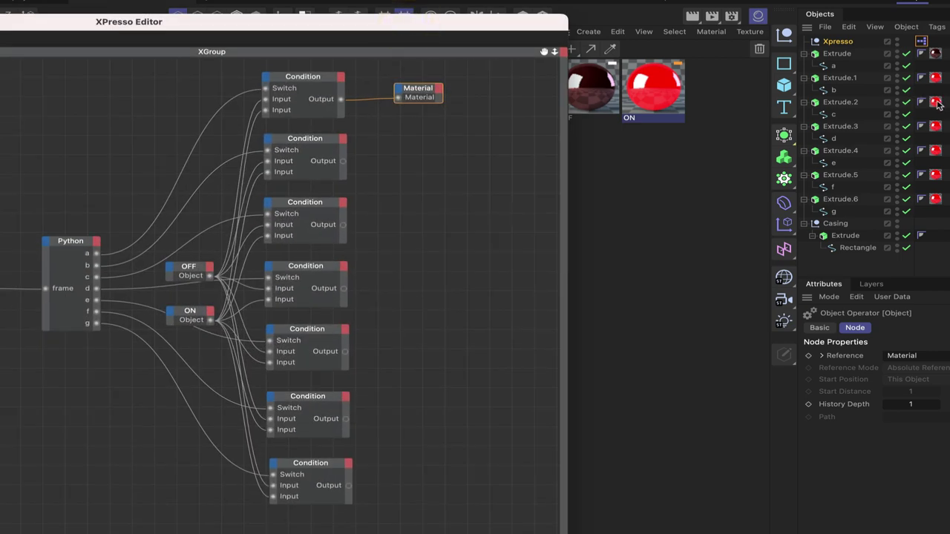
pyautogui.moveTo(475, 147); pyautogui.dragTo(409, 159)
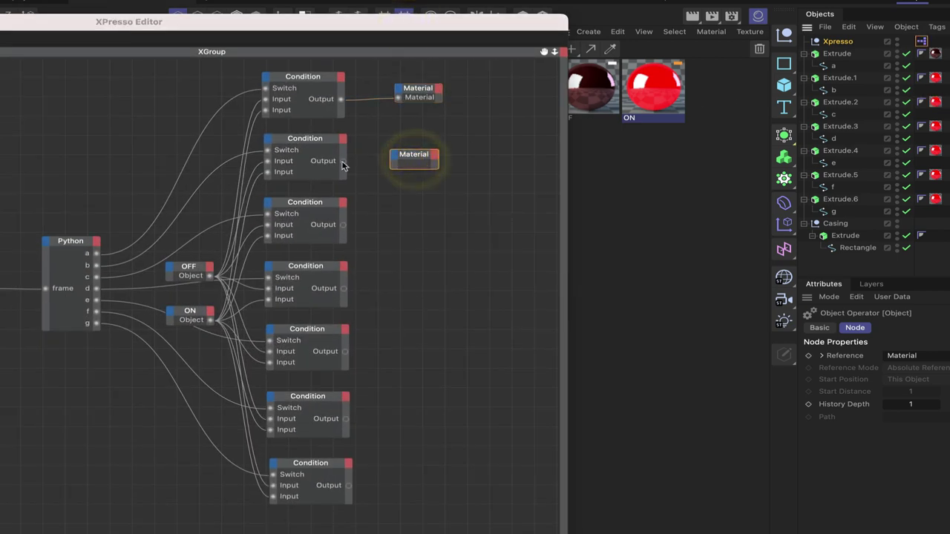
pyautogui.moveTo(344, 161); pyautogui.dragTo(394, 158)
pyautogui.moveTo(409, 288)
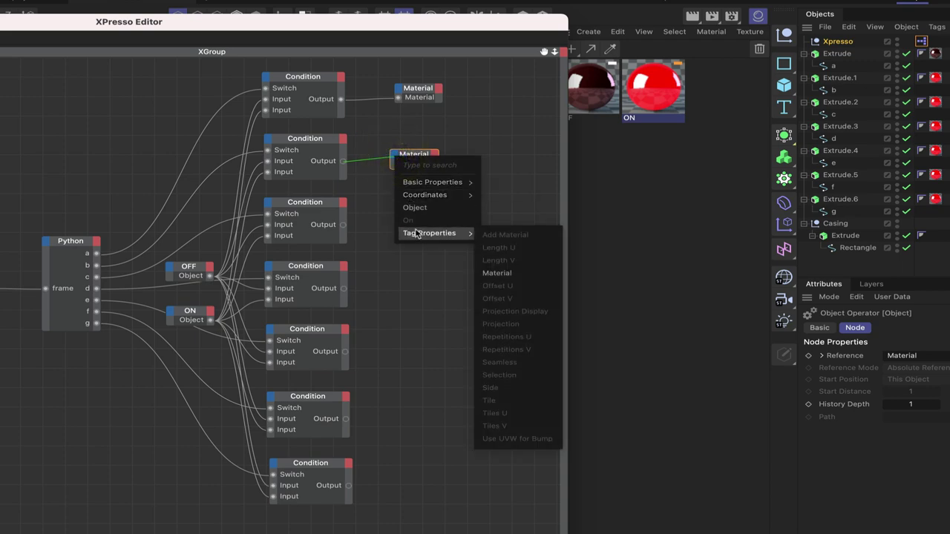
pyautogui.click(510, 273)
# Bring Extrude.2's material tag into the graph and drag a wire from Condition 3's Output
pyautogui.moveTo(502, 25); pyautogui.dragTo(439, 242)
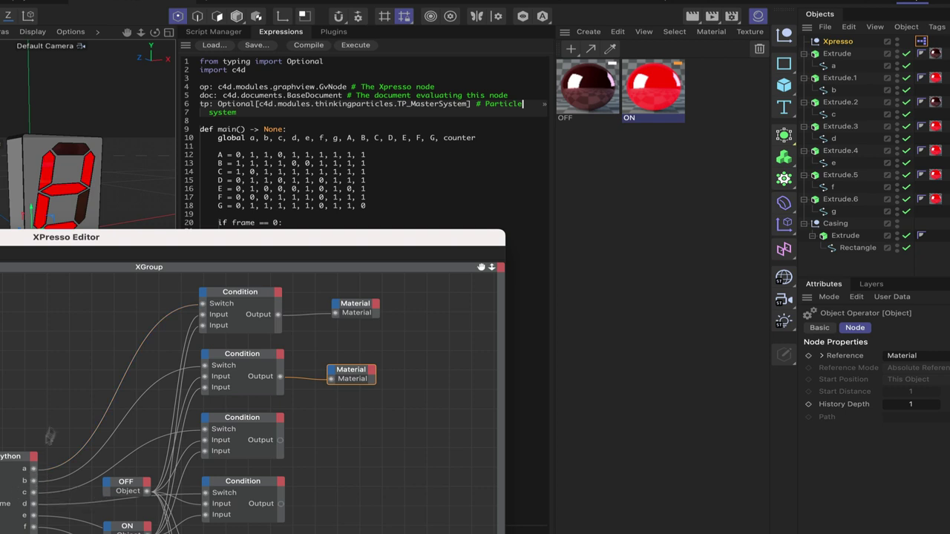
pyautogui.moveTo(234, 248); pyautogui.dragTo(265, 210)
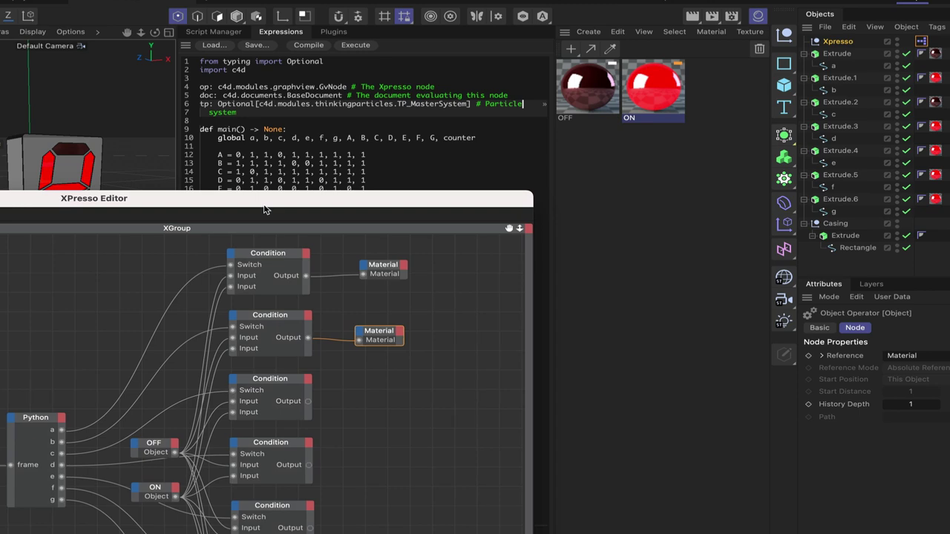
pyautogui.moveTo(265, 210); pyautogui.dragTo(338, 47)
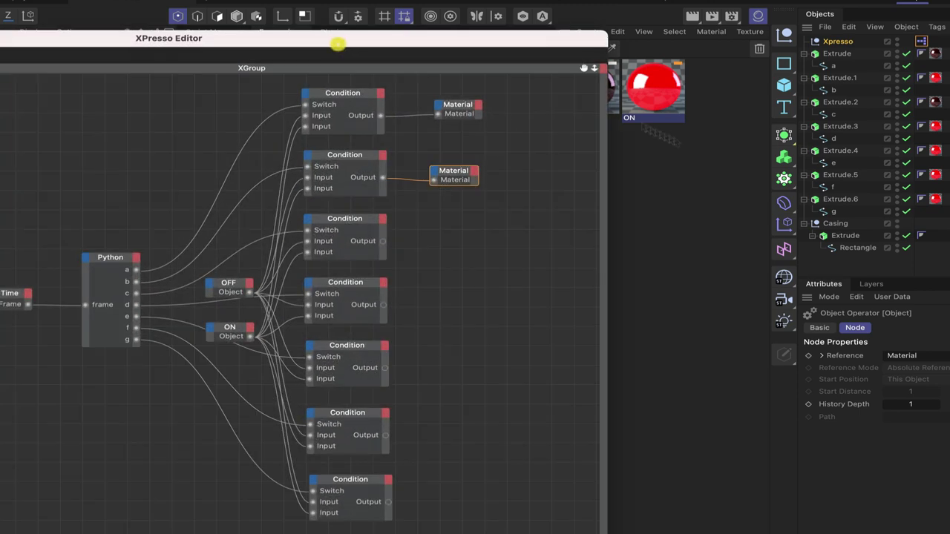
pyautogui.click(935, 78)
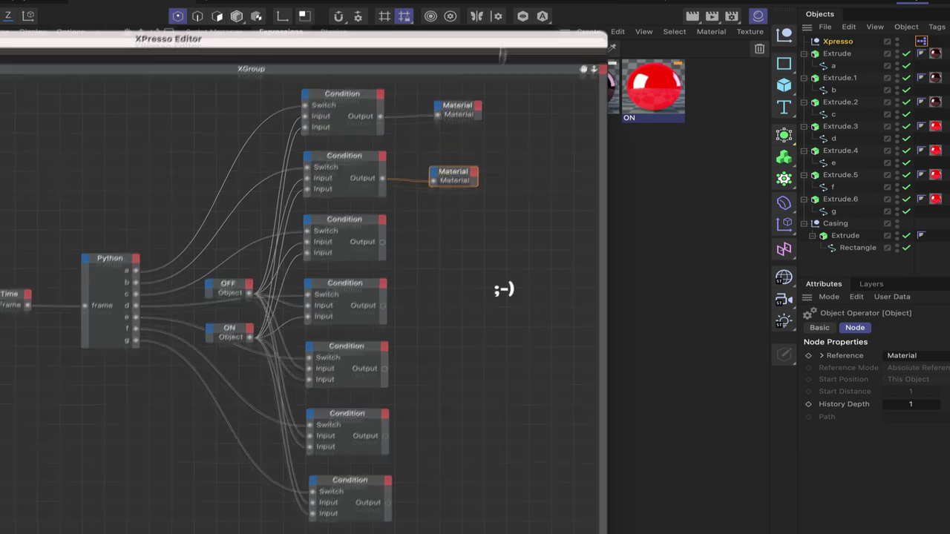
pyautogui.moveTo(502, 42); pyautogui.dragTo(469, 83)
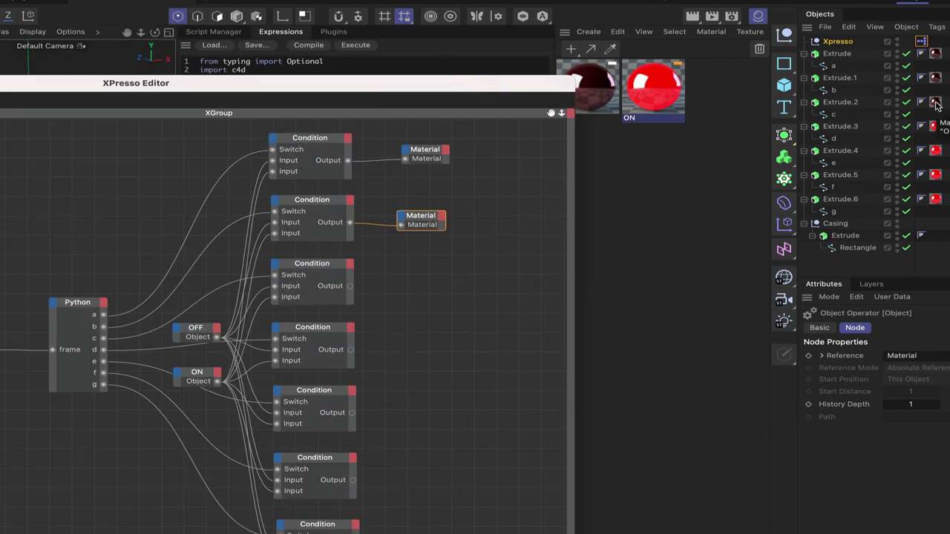
pyautogui.moveTo(937, 106); pyautogui.dragTo(407, 327)
pyautogui.moveTo(419, 292); pyautogui.dragTo(402, 283)
# Connect Condition 3 to its tag's Material port, then add a fourth tag node wired from Condition 4
pyautogui.moveTo(438, 361)
pyautogui.click(503, 399)
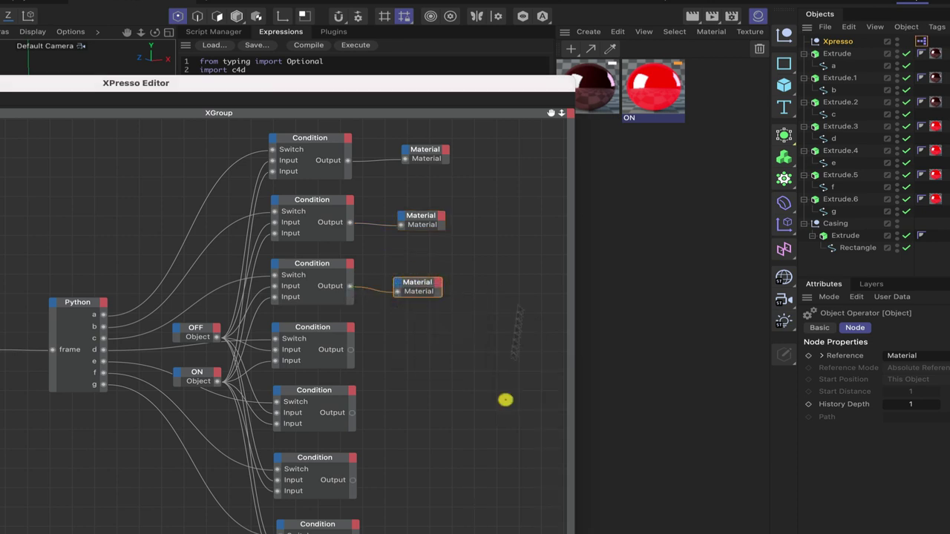
pyautogui.moveTo(413, 285); pyautogui.dragTo(420, 282)
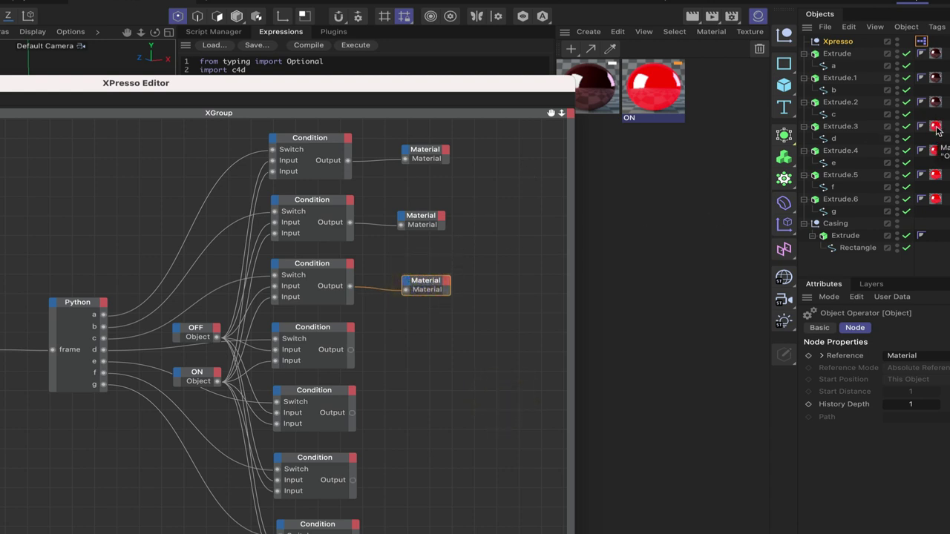
pyautogui.click(443, 349)
pyautogui.hotkey('ctrl', 'v')
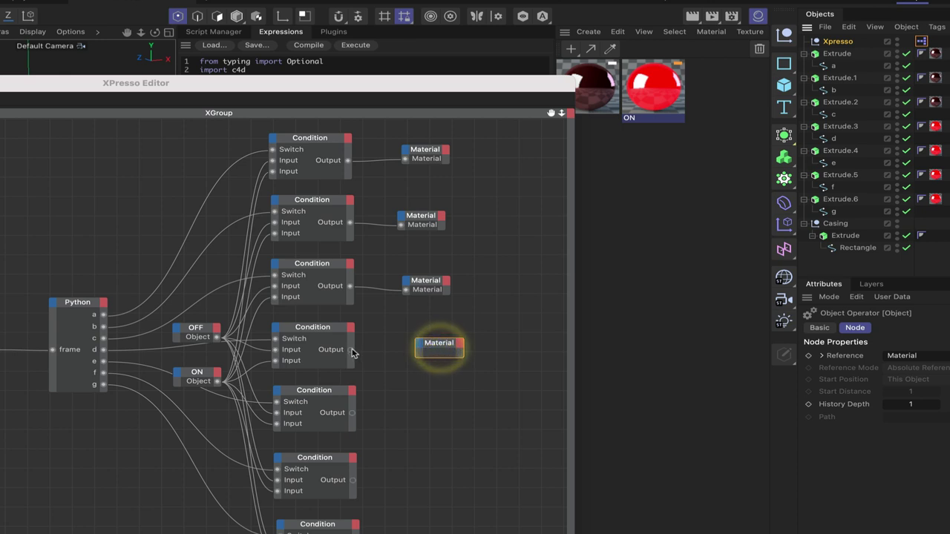
pyautogui.moveTo(351, 349); pyautogui.dragTo(419, 345)
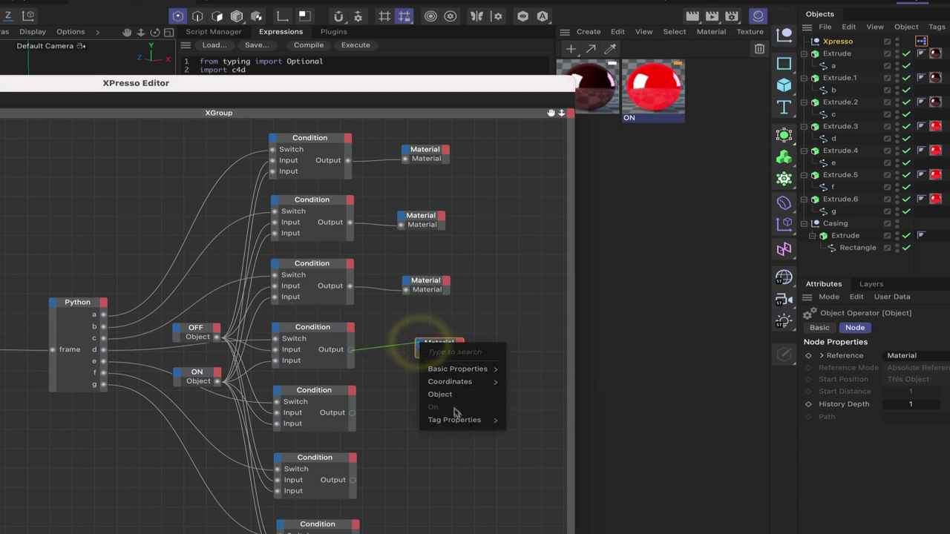
pyautogui.moveTo(482, 420)
pyautogui.click(526, 450)
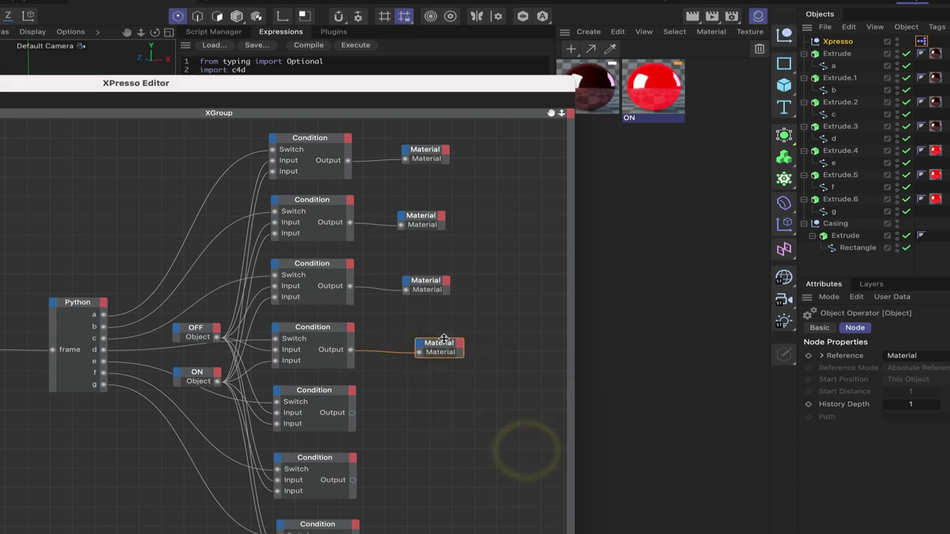
# Add segment e's material tag node and feed Condition 5's Output into its Material port
pyautogui.click(934, 153)
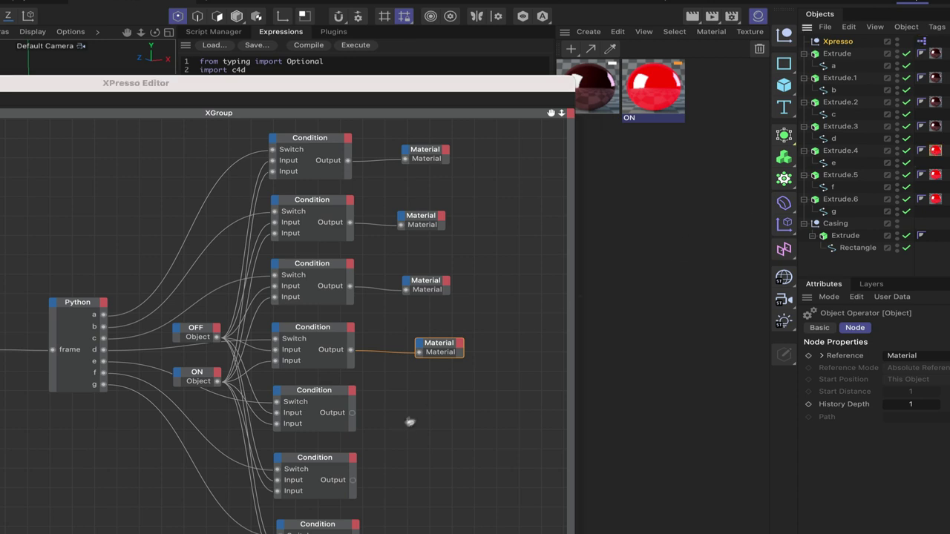
pyautogui.moveTo(435, 412); pyautogui.dragTo(434, 408)
pyautogui.click(354, 417)
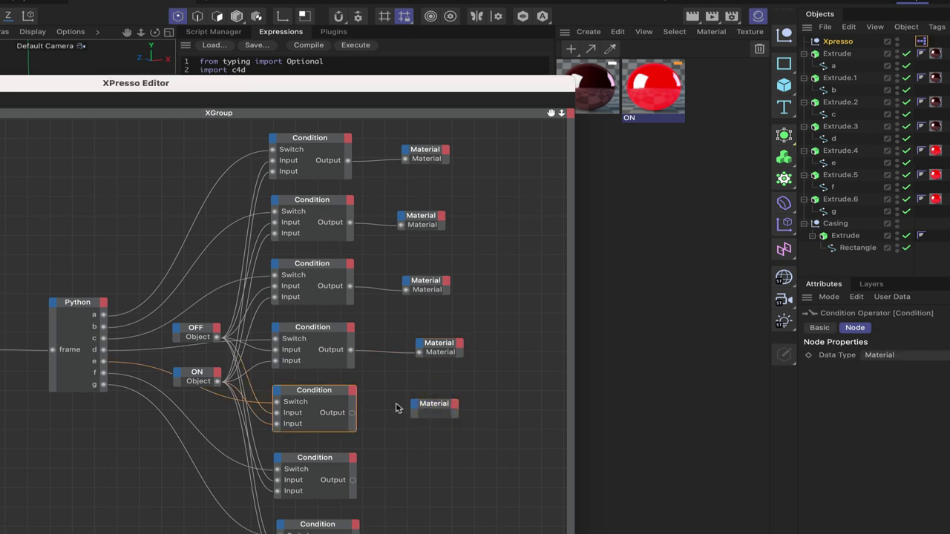
pyautogui.moveTo(352, 413); pyautogui.dragTo(412, 404)
pyautogui.moveTo(462, 483)
pyautogui.click(540, 451)
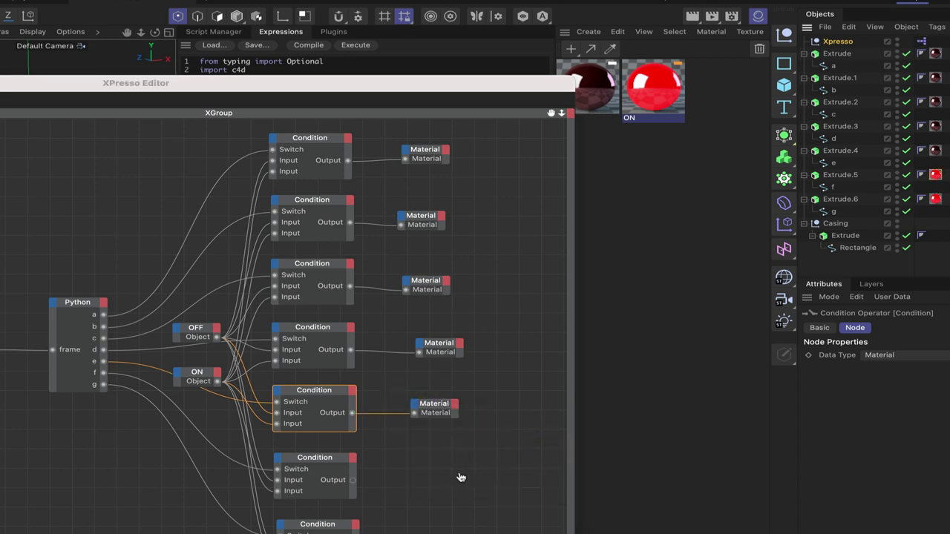
# Add the last two material tag nodes and wire Conditions 6 and 7 to their Material ports
pyautogui.moveTo(437, 483); pyautogui.dragTo(435, 477)
pyautogui.moveTo(353, 480); pyautogui.dragTo(414, 474)
pyautogui.moveTo(454, 498)
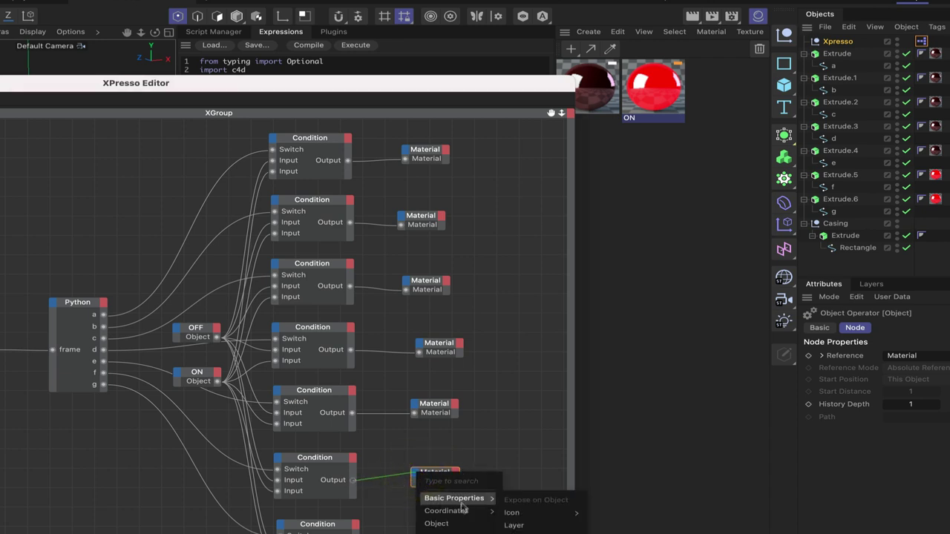
pyautogui.click(549, 451)
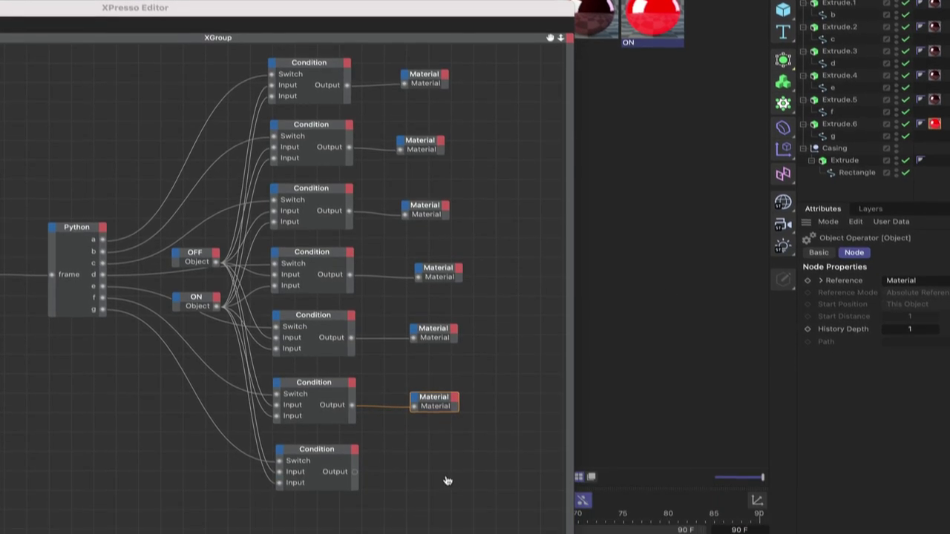
pyautogui.click(435, 455)
pyautogui.moveTo(355, 453); pyautogui.dragTo(417, 452)
pyautogui.moveTo(452, 523)
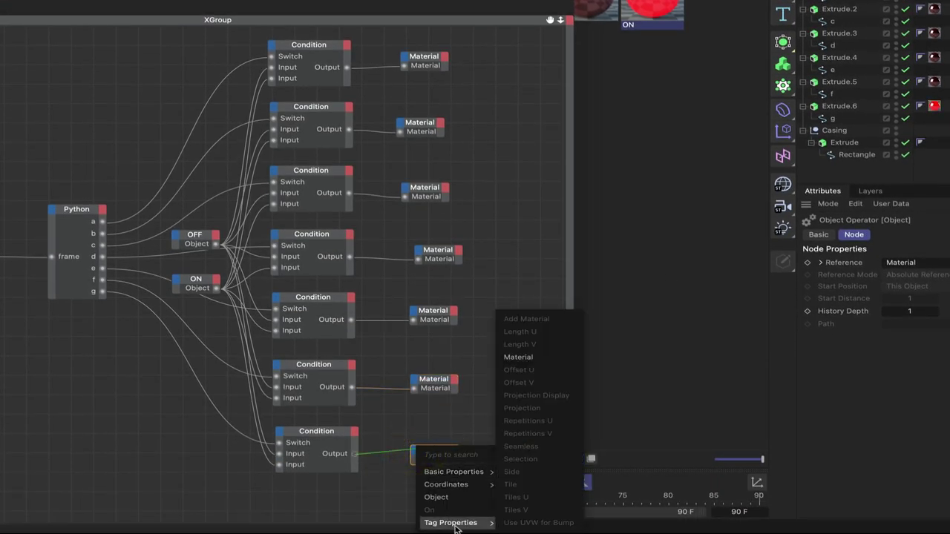
pyautogui.click(519, 360)
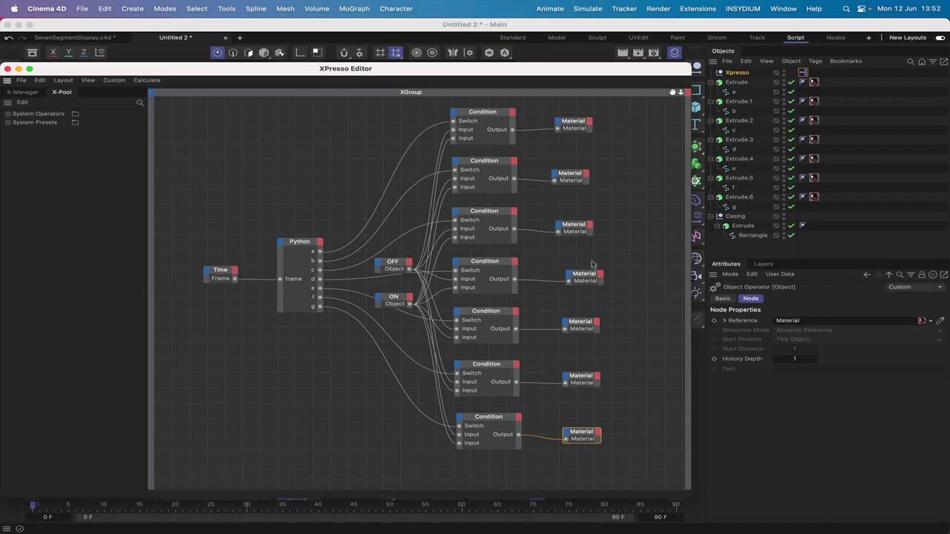
# Tidy the fourth Material node, move the XPresso Editor aside, and close it
pyautogui.moveTo(590, 277); pyautogui.dragTo(581, 274)
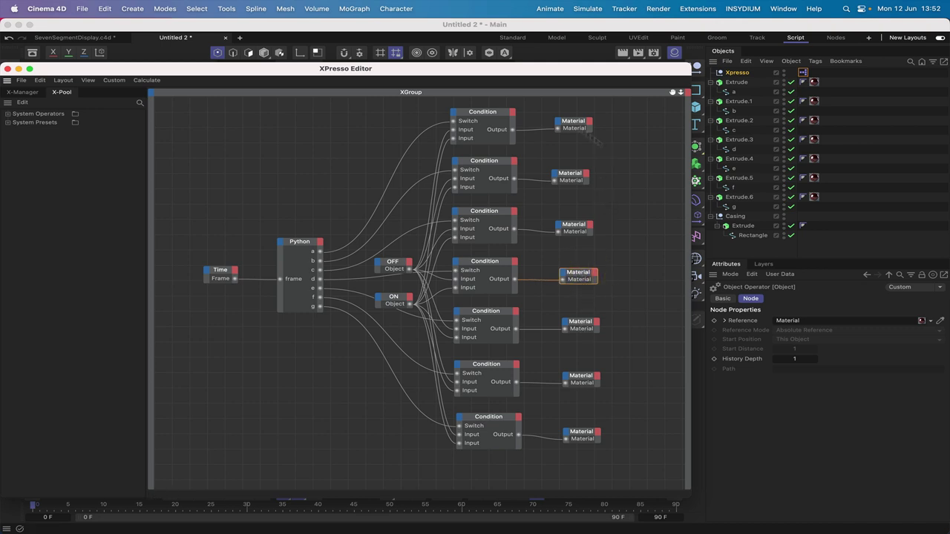
pyautogui.moveTo(240, 72); pyautogui.dragTo(420, 45)
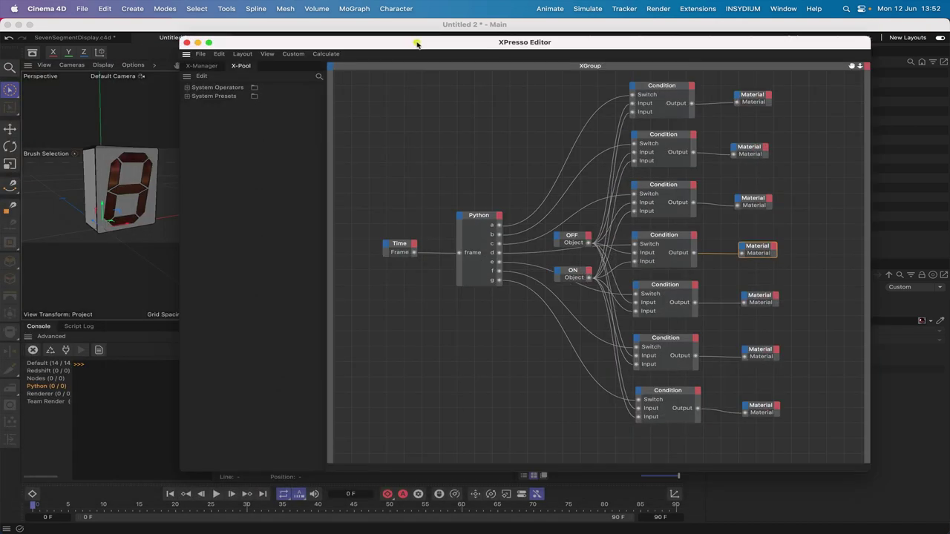
pyautogui.click(187, 43)
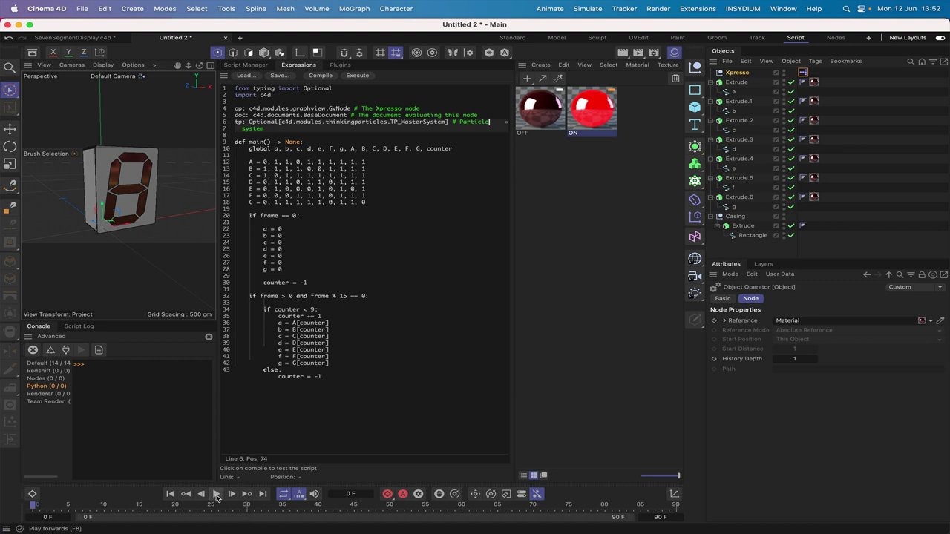
# Play the animation briefly, pause it, and return to the first frame
pyautogui.click(217, 494)
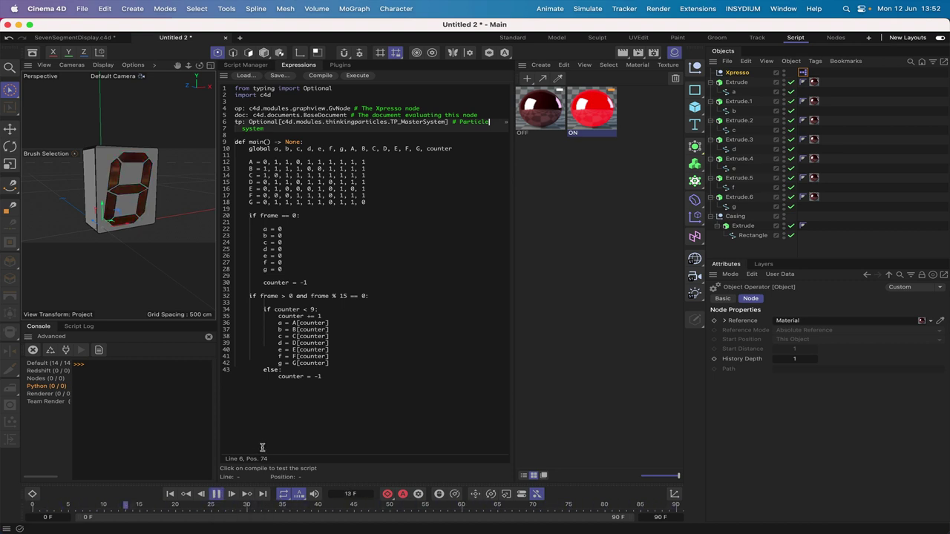
pyautogui.click(216, 495)
pyautogui.click(170, 495)
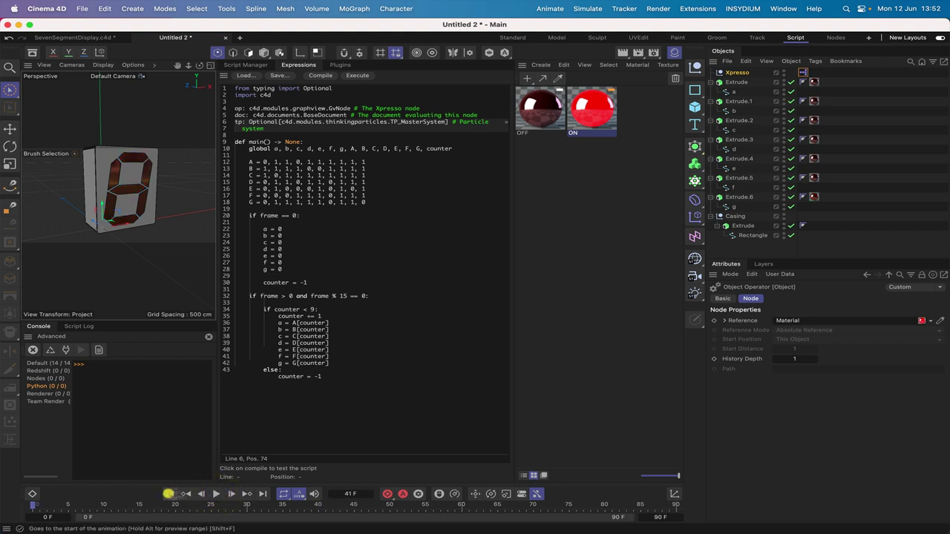
# Set the animation end frame to 180 and close the Material Manager
pyautogui.click(660, 518)
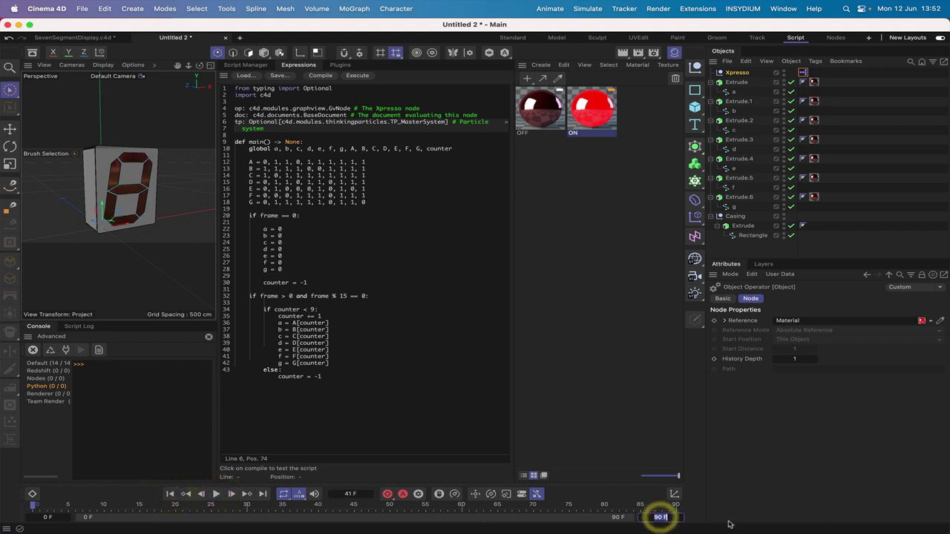
pyautogui.write('15')
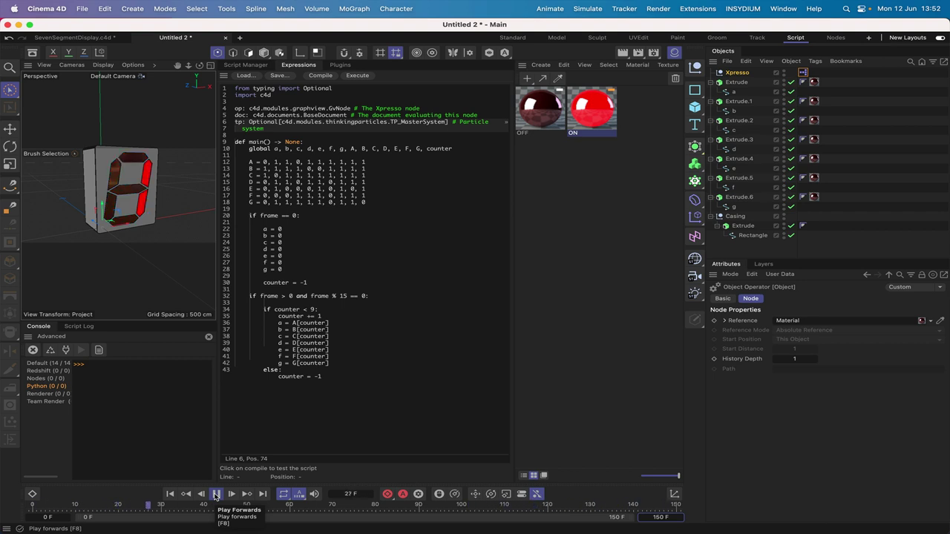
pyautogui.click(215, 494)
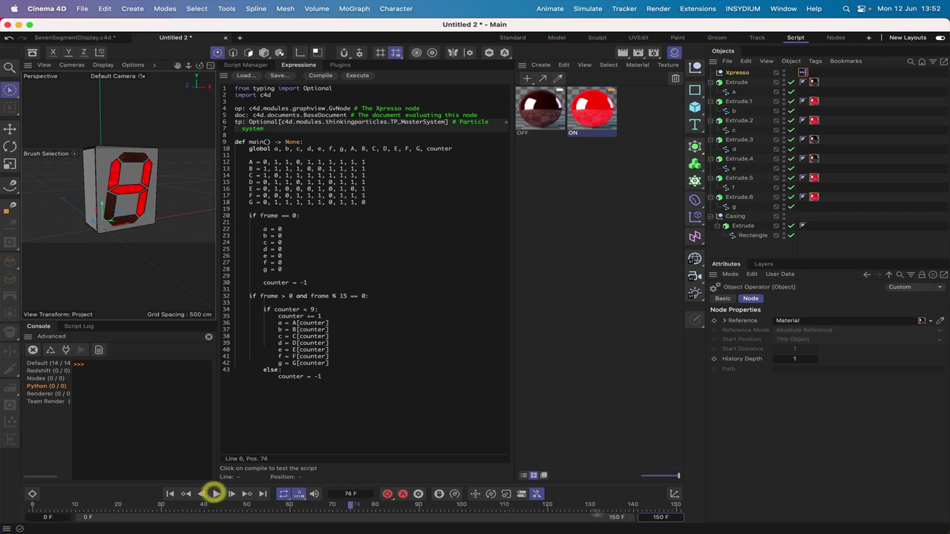
pyautogui.write('18')
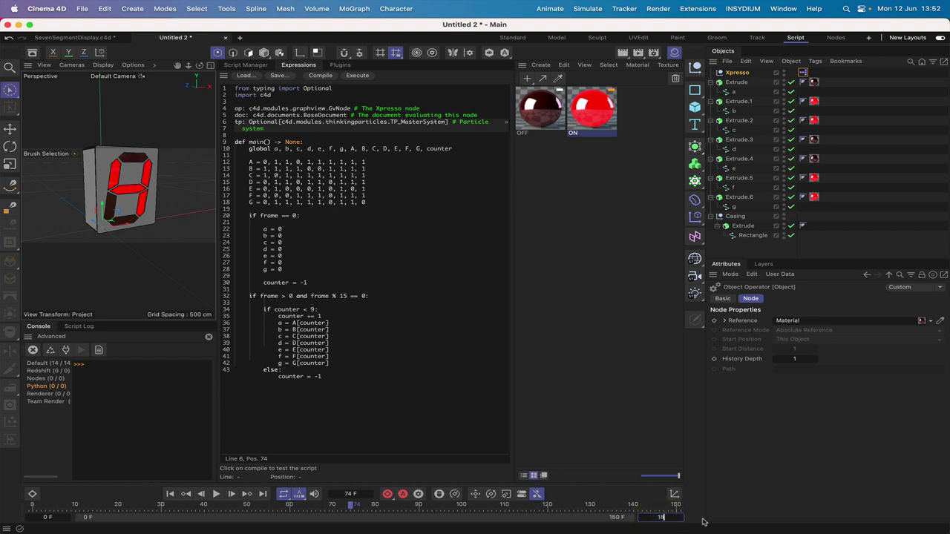
pyautogui.write('0')
pyautogui.press('Return')
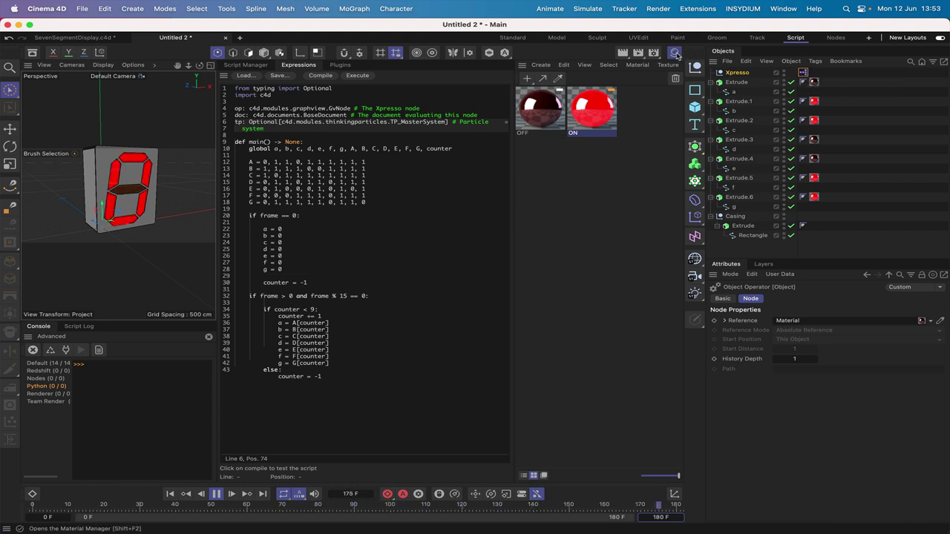
pyautogui.click(672, 52)
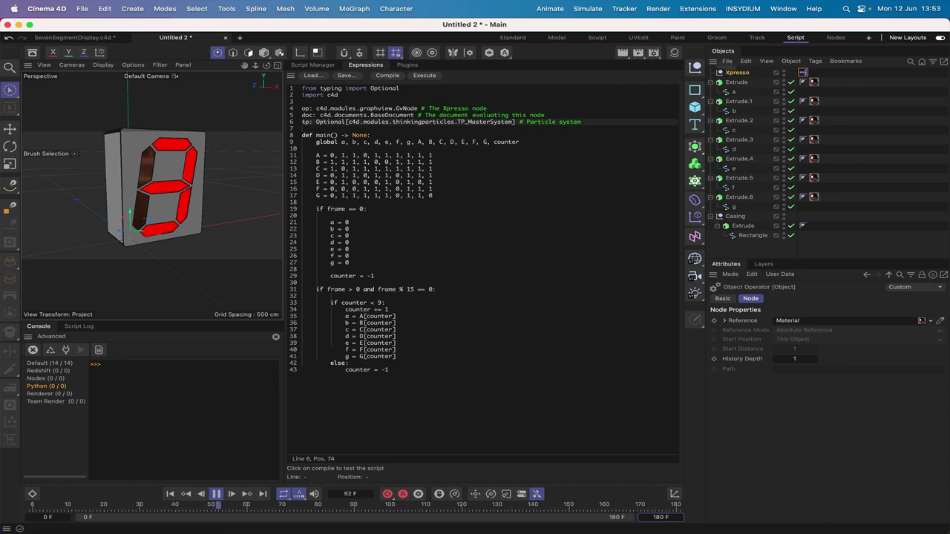
# Switch to the Standard layout, review the XPresso graph in an enlarged editor, then close it
pyautogui.click(512, 37)
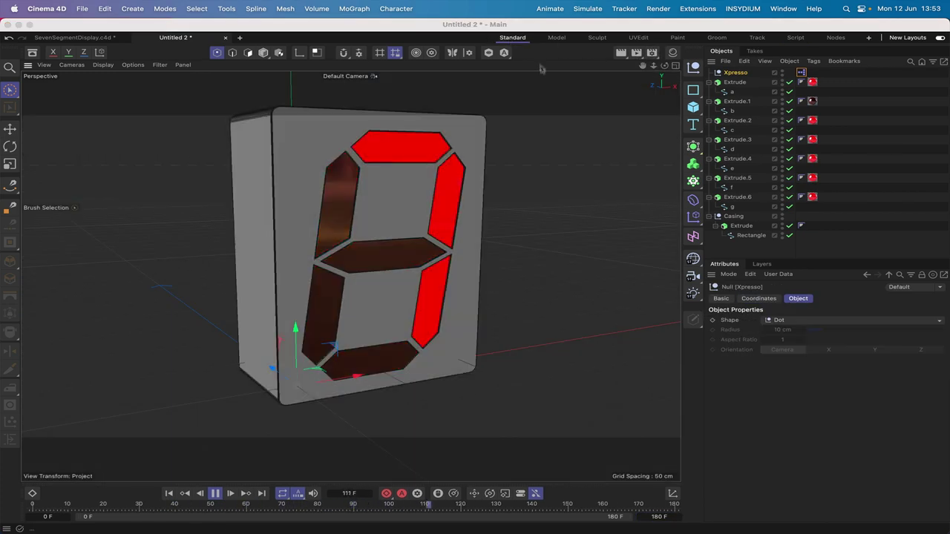
pyautogui.doubleClick(801, 72)
pyautogui.moveTo(767, 72); pyautogui.dragTo(623, 30)
pyautogui.moveTo(802, 285); pyautogui.dragTo(934, 509)
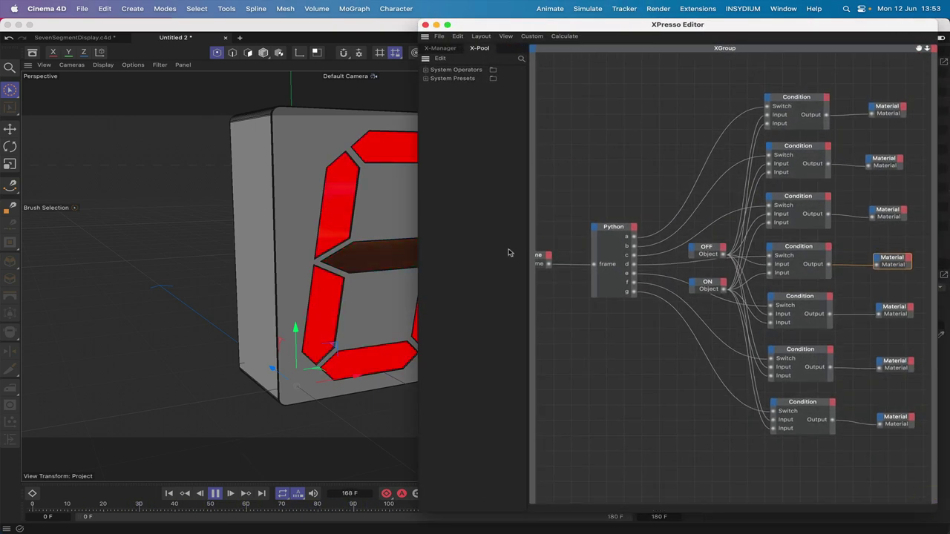
pyautogui.moveTo(530, 271); pyautogui.dragTo(467, 267)
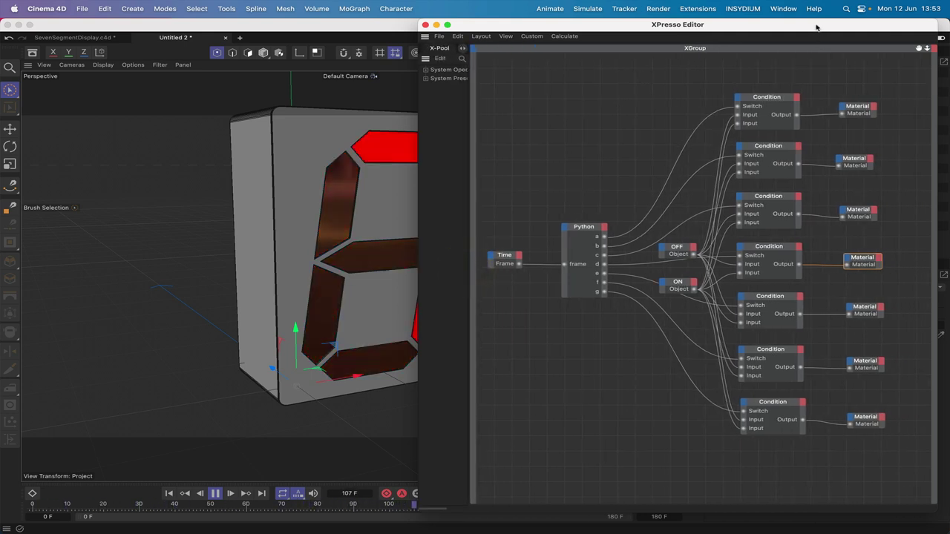
pyautogui.moveTo(816, 22); pyautogui.dragTo(857, 22)
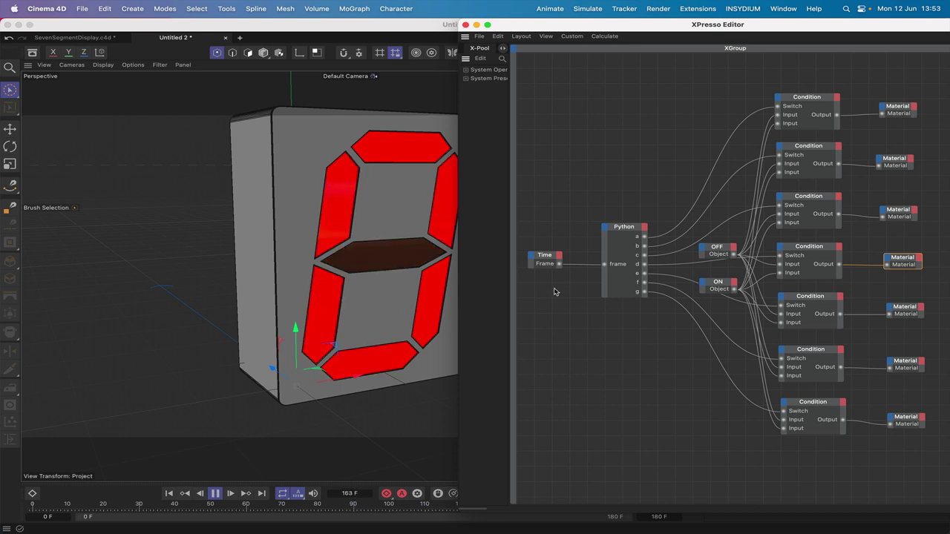
pyautogui.click(466, 24)
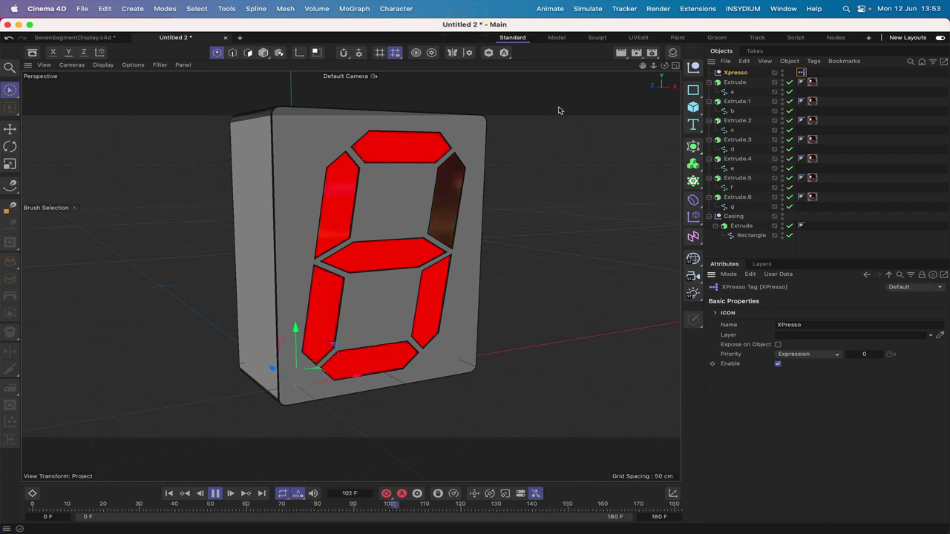